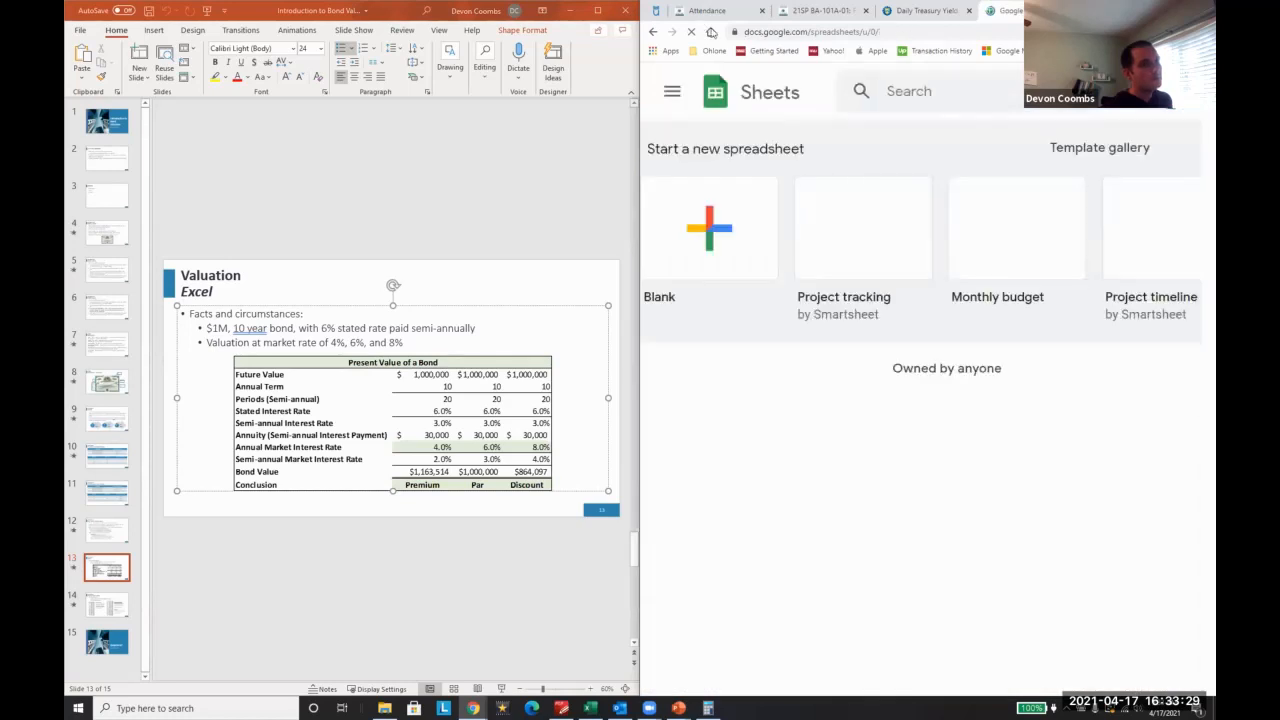
- Open the Accounting 101 Notes spreadsheet from the browser's address suggestions by looking up "sheets"
{"action": "left_click", "coordinate": [857, 38]}
{"action": "type", "text": "account"}
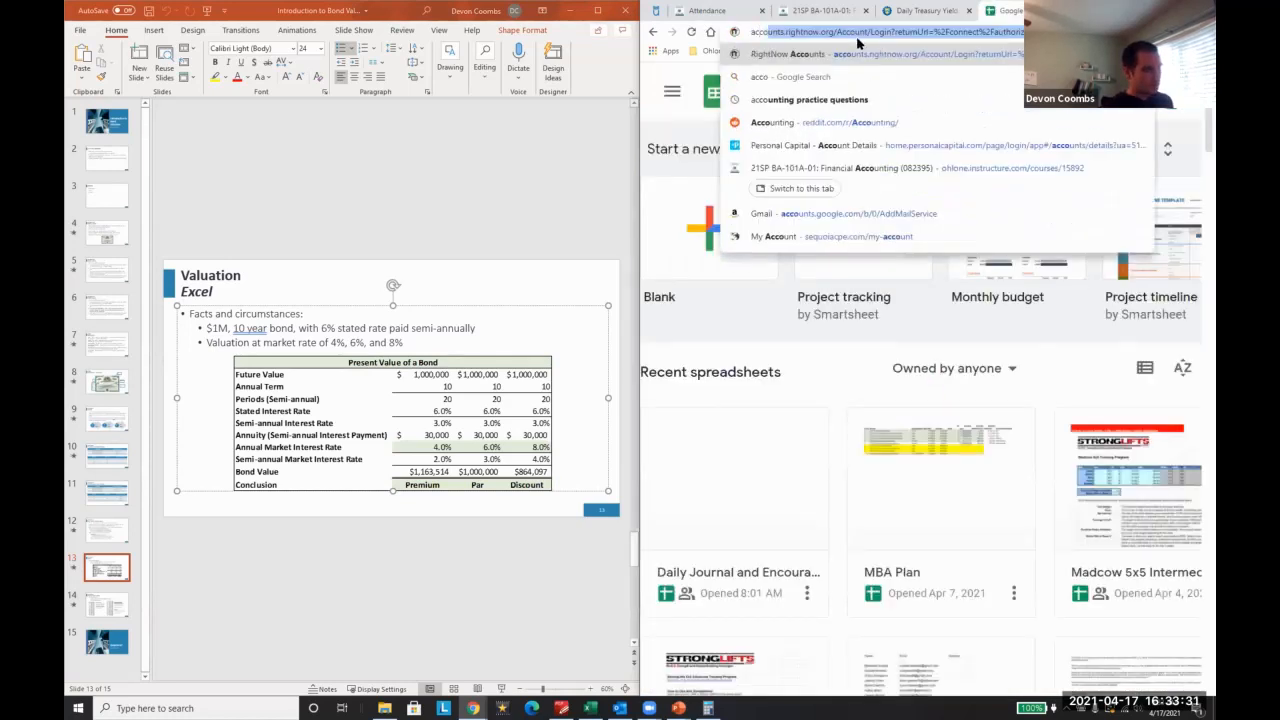
{"action": "key", "text": "BackSpace"}
{"action": "key", "text": "BackSpace"}
{"action": "key", "text": "BackSpace"}
{"action": "key", "text": "BackSpace"}
{"action": "key", "text": "BackSpace"}
{"action": "key", "text": "BackSpace"}
{"action": "key", "text": "BackSpace"}
{"action": "key", "text": "BackSpace"}
{"action": "type", "text": "sheets"}
{"action": "key", "text": "Down"}
{"action": "key", "text": "Down"}
{"action": "key", "text": "Down"}
{"action": "key", "text": "Down"}
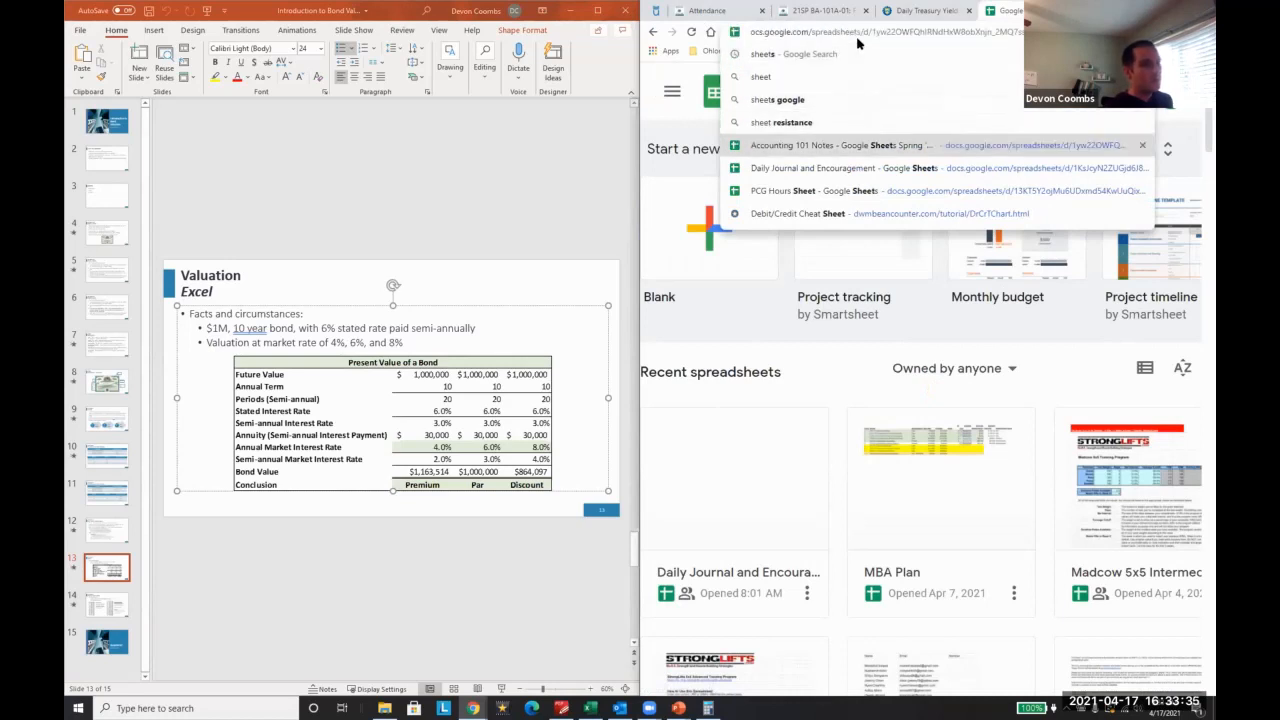
{"action": "key", "text": "Return"}
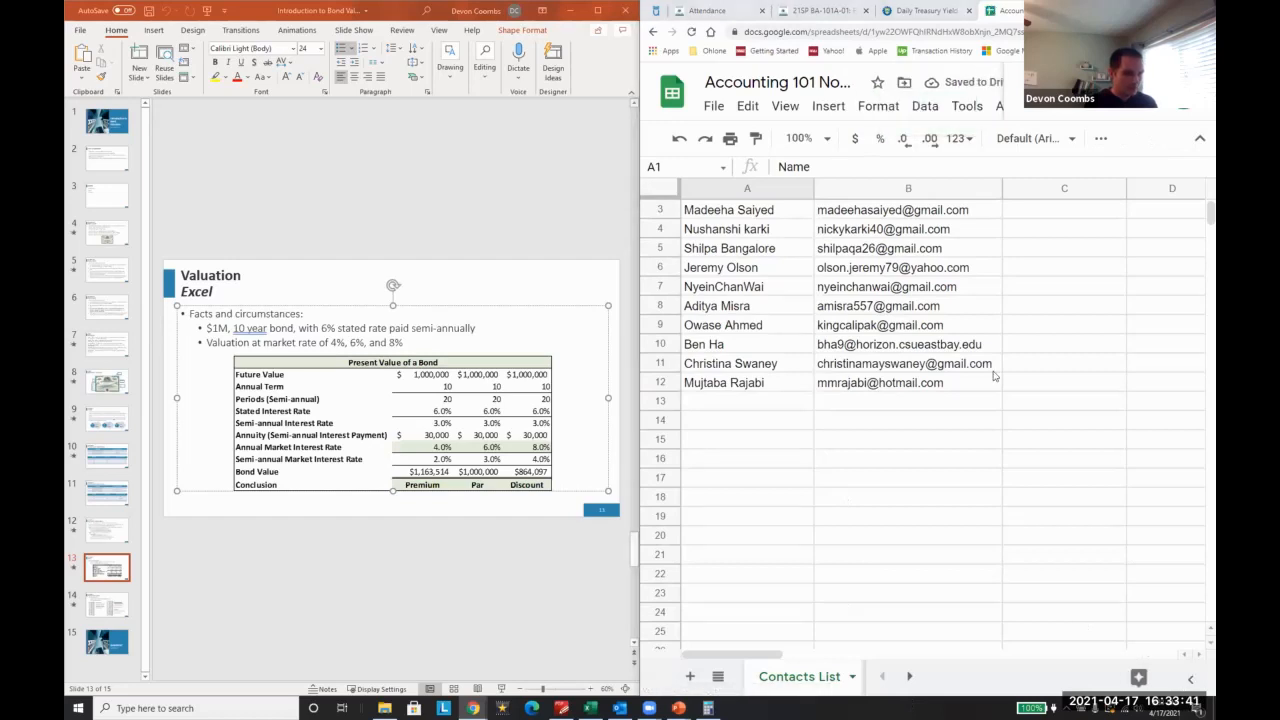
- Add a new sheet to the spreadsheet and name it Present Value
{"action": "left_click", "coordinate": [690, 677]}
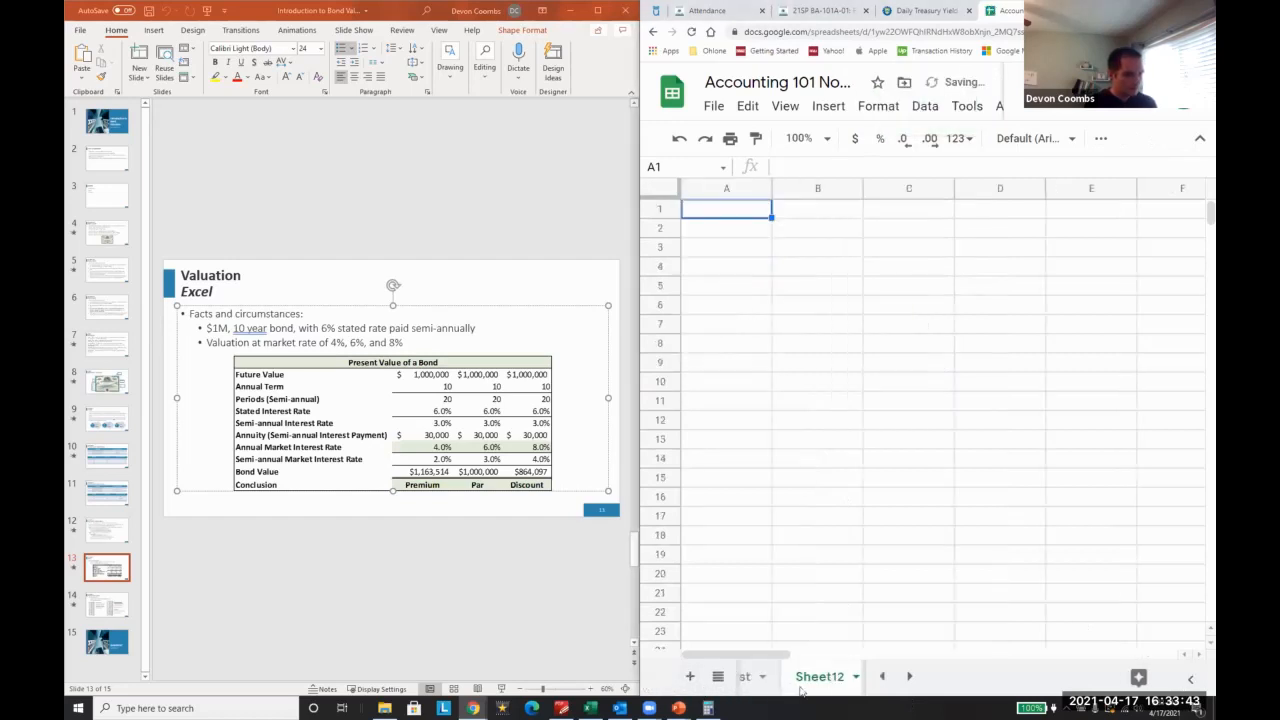
{"action": "double_click", "coordinate": [797, 686]}
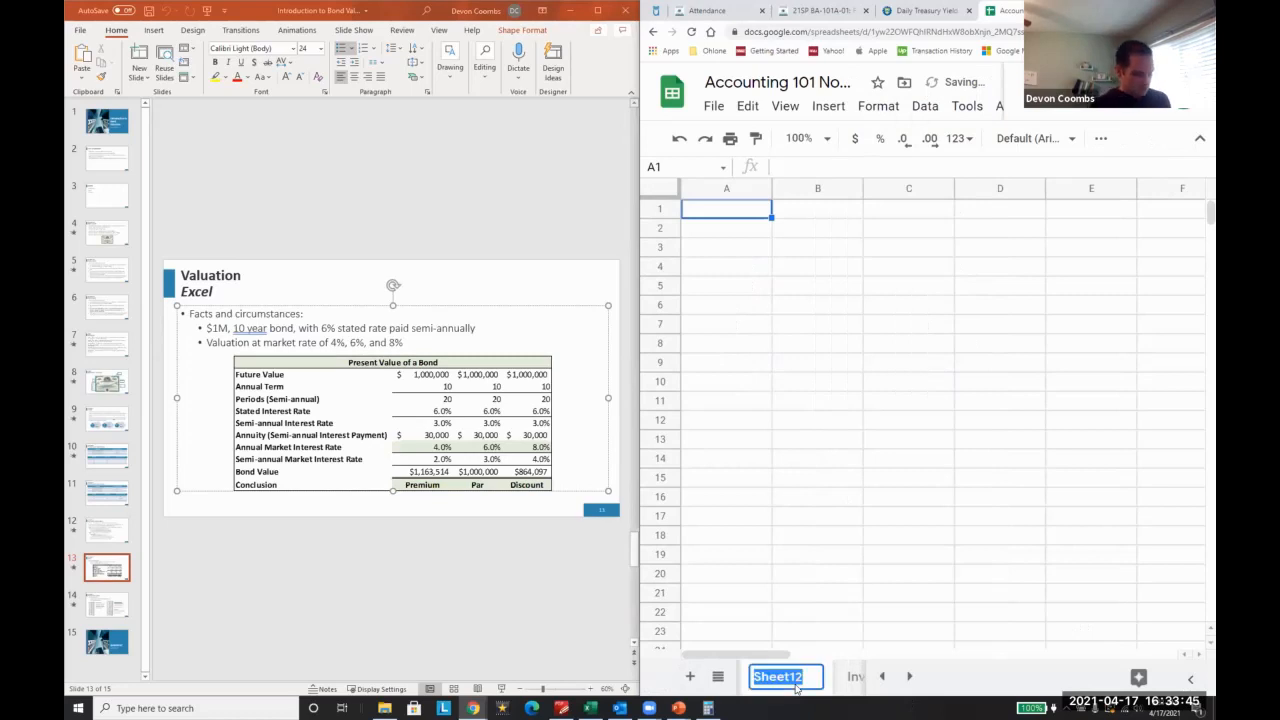
{"action": "type", "text": "Present Value"}
{"action": "key", "text": "Return"}
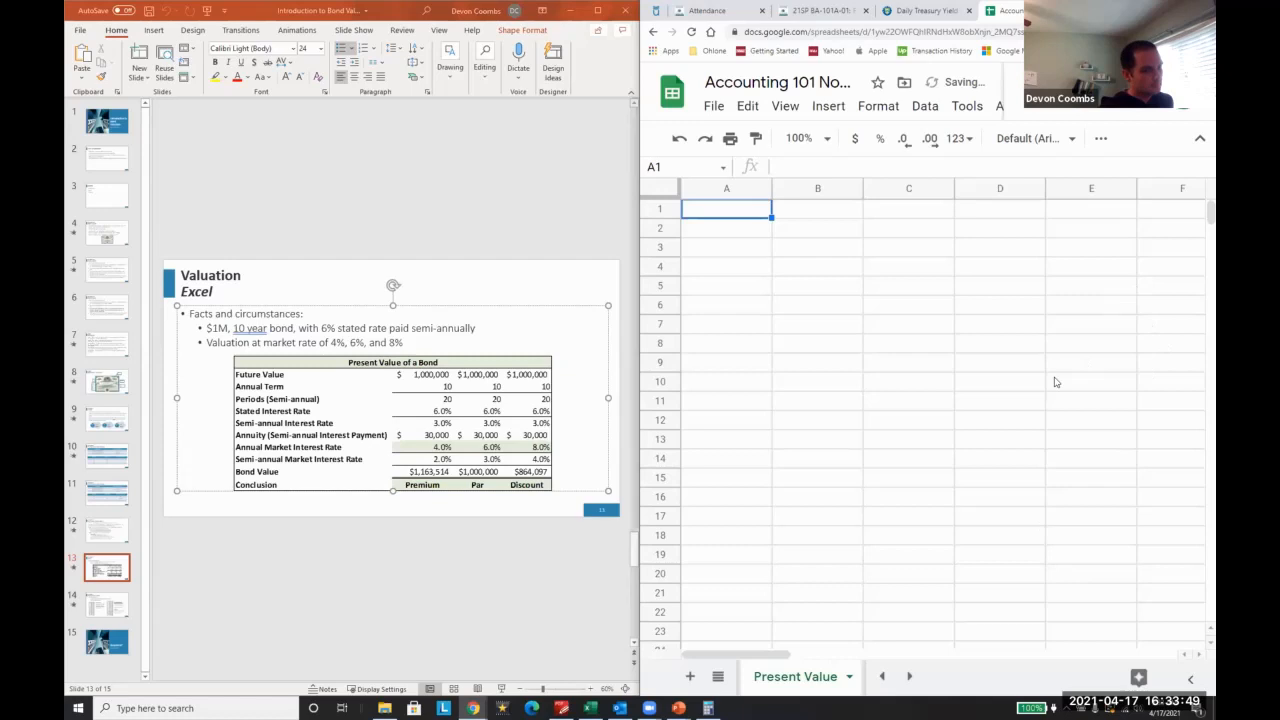
- Enter the row labels Future Value, Annual Term and Periods (Semi Annual) in cells A2 to A4
{"action": "left_click", "coordinate": [736, 220]}
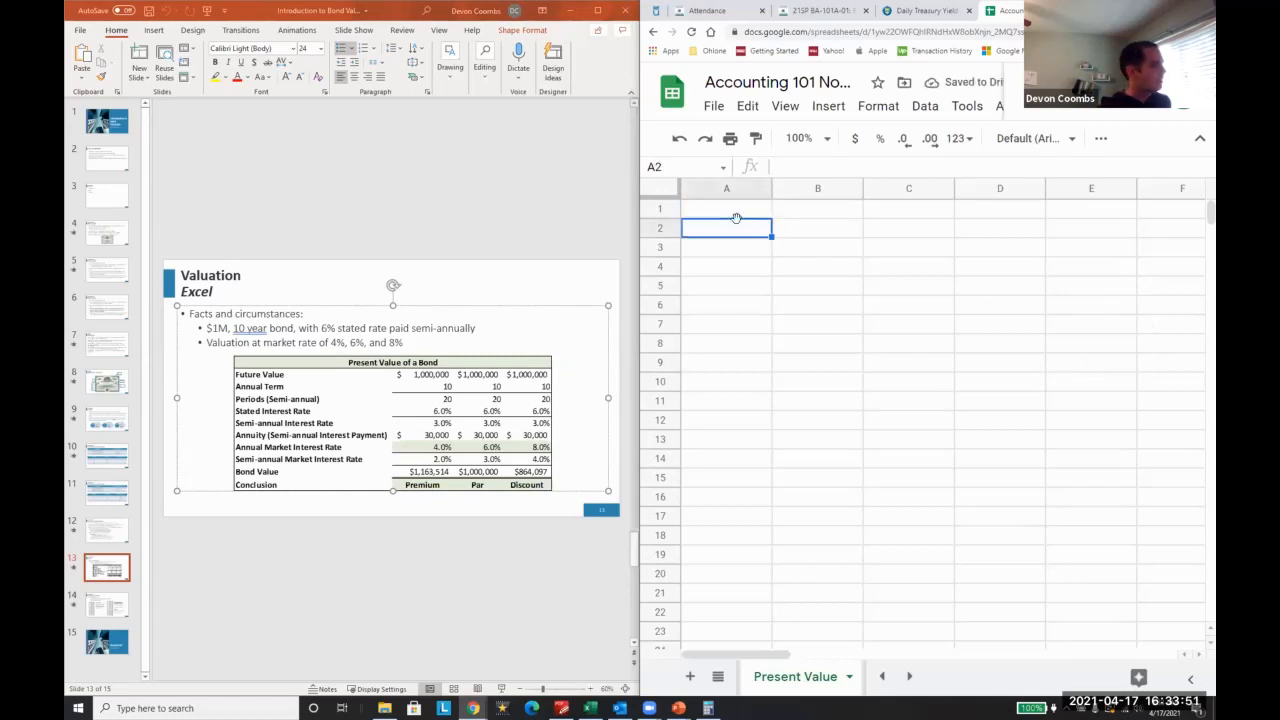
{"action": "type", "text": "Future Value"}
{"action": "key", "text": "Return"}
{"action": "type", "text": "Ann"}
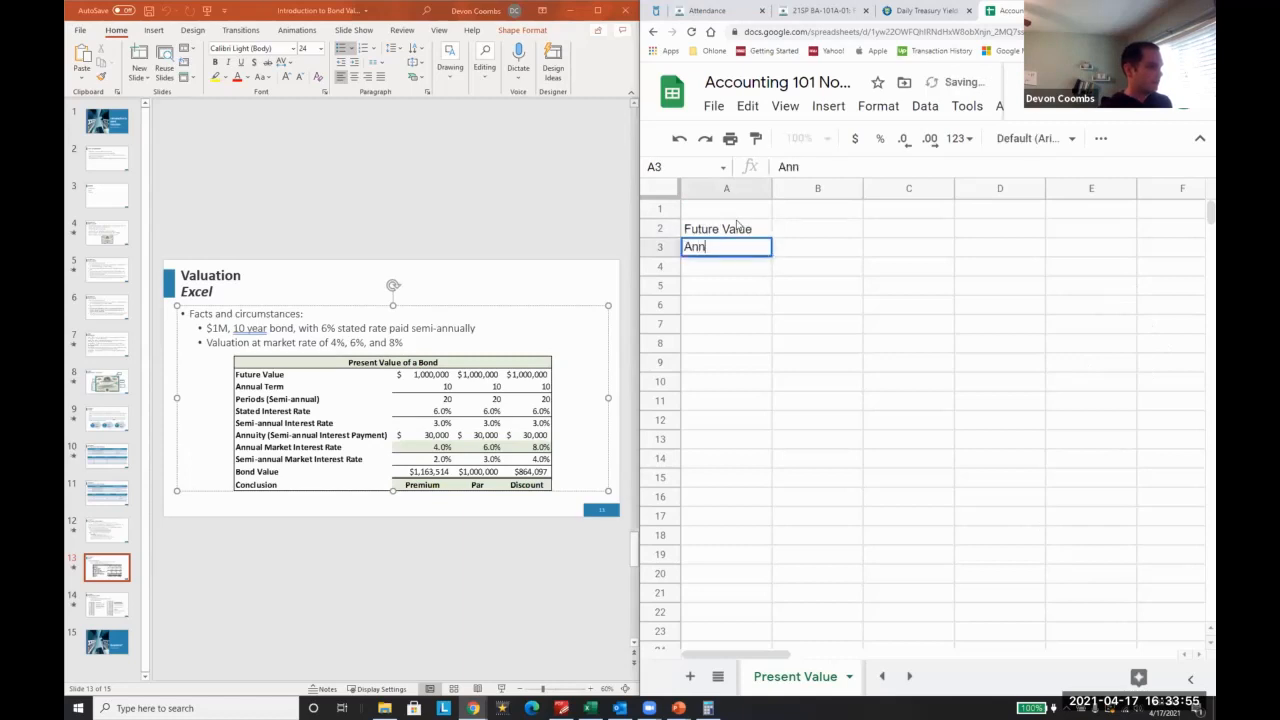
{"action": "type", "text": "ual Term"}
{"action": "key", "text": "Return"}
{"action": "type", "text": "Periods (Semi Annual)"}
{"action": "key", "text": "Return"}
- Label cells A5 to A7 as Stated Interest Rate, Annuity and Annual Market Interest Rate
{"action": "type", "text": "Stated In"}
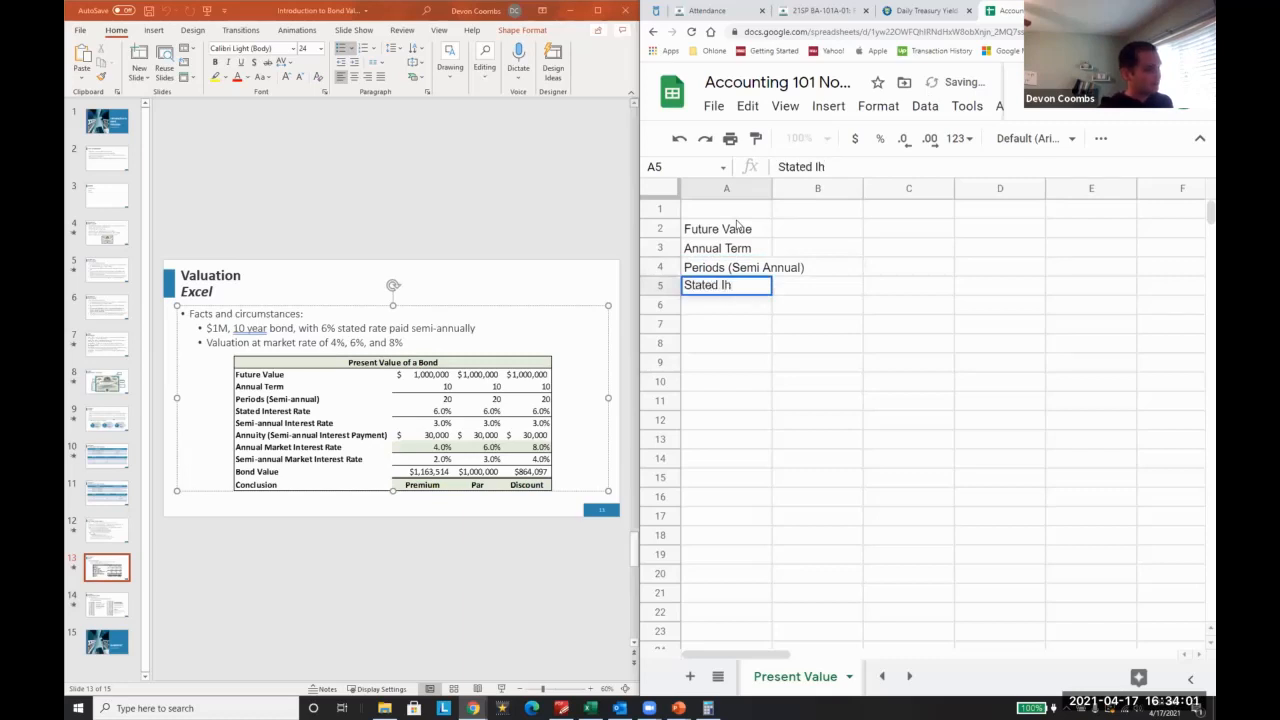
{"action": "type", "text": "terest Rate"}
{"action": "key", "text": "Return"}
{"action": "type", "text": "Annuity"}
{"action": "key", "text": "Return"}
{"action": "type", "text": "Annual Market Interest Rate"}
{"action": "key", "text": "Return"}
- Label A8 Semi Annual Market Interest Rate and A9 Bond Value, and fit column A's width to its labels
{"action": "type", "text": "Semi Annu"}
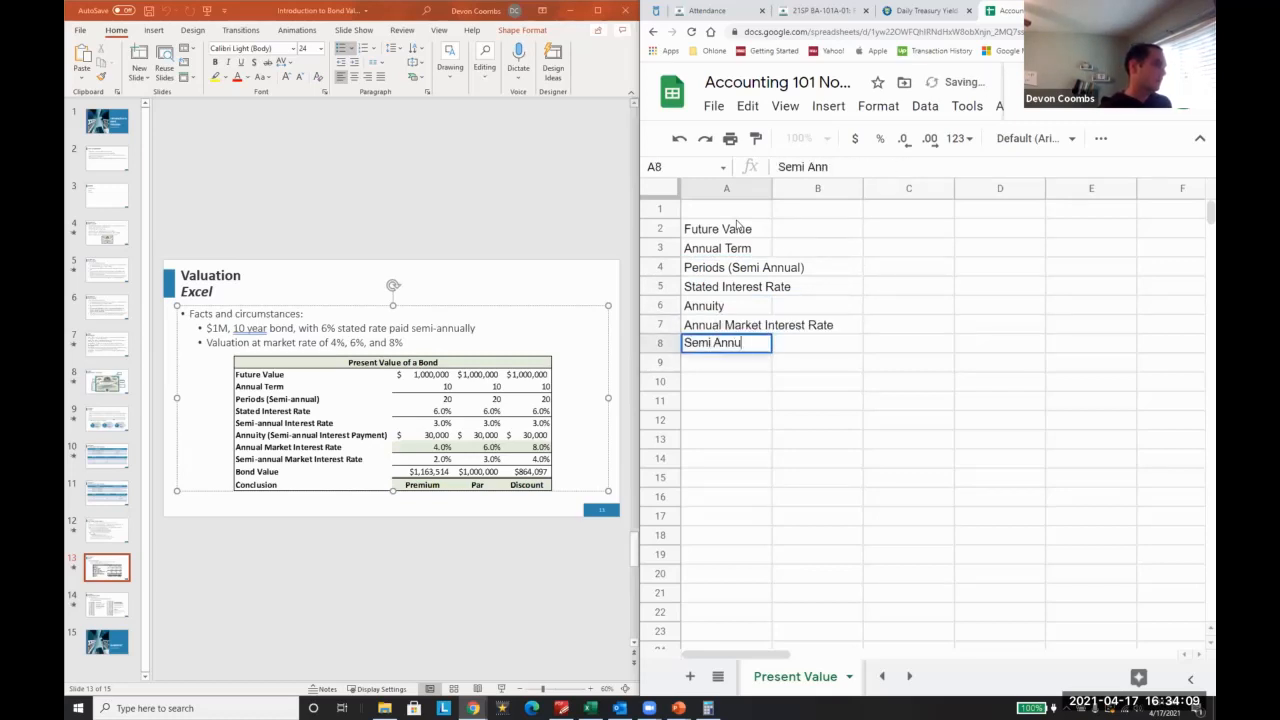
{"action": "type", "text": "al Market Interest Rate"}
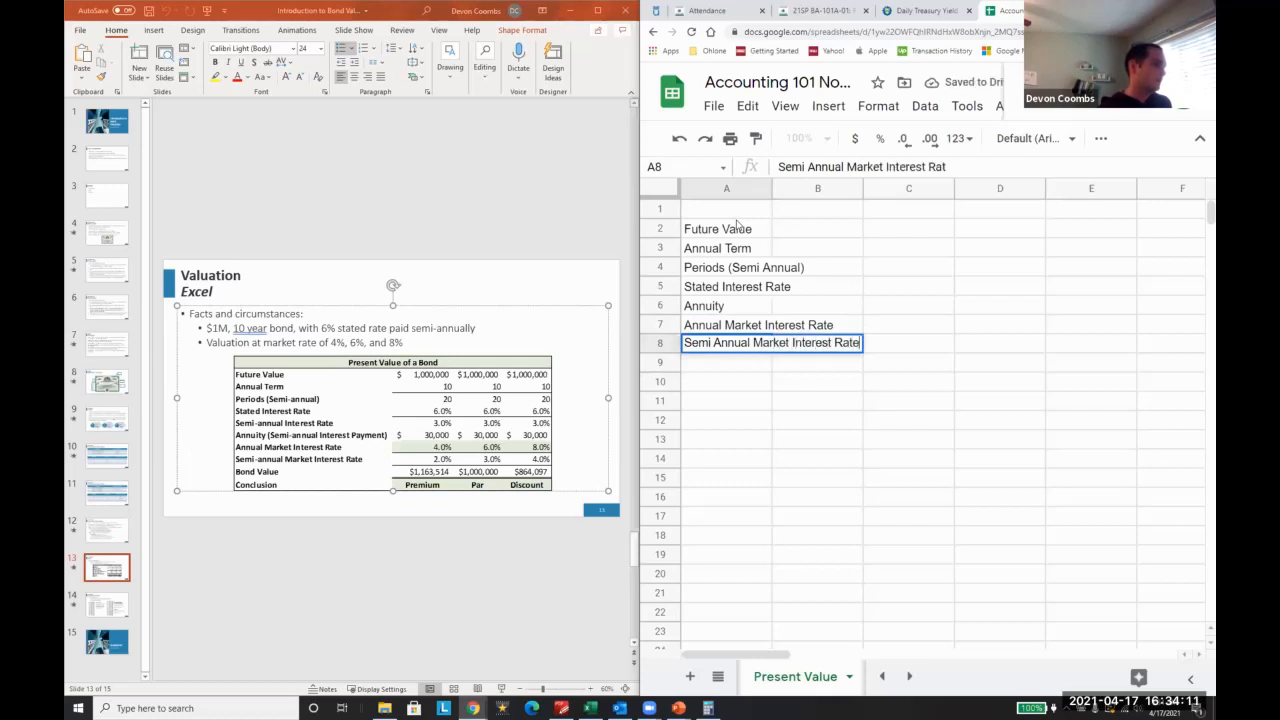
{"action": "key", "text": "Return"}
{"action": "type", "text": "Bond Value"}
{"action": "key", "text": "Return"}
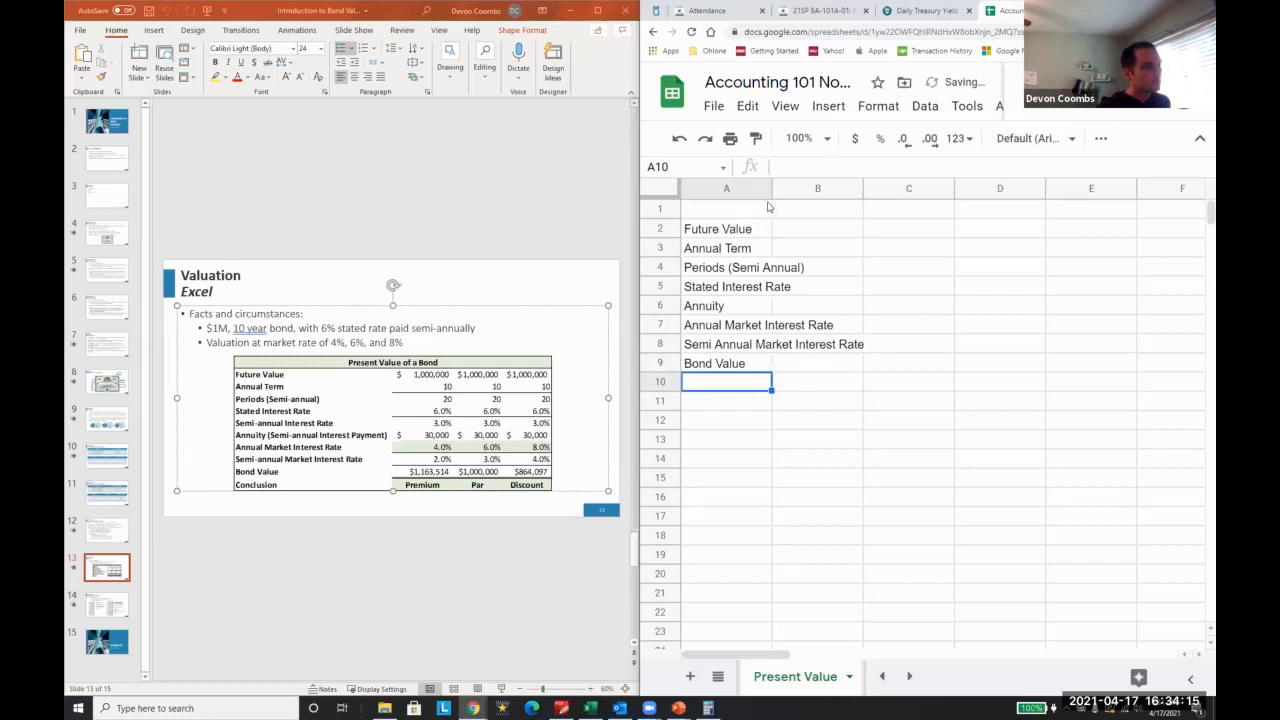
{"action": "double_click", "coordinate": [769, 187]}
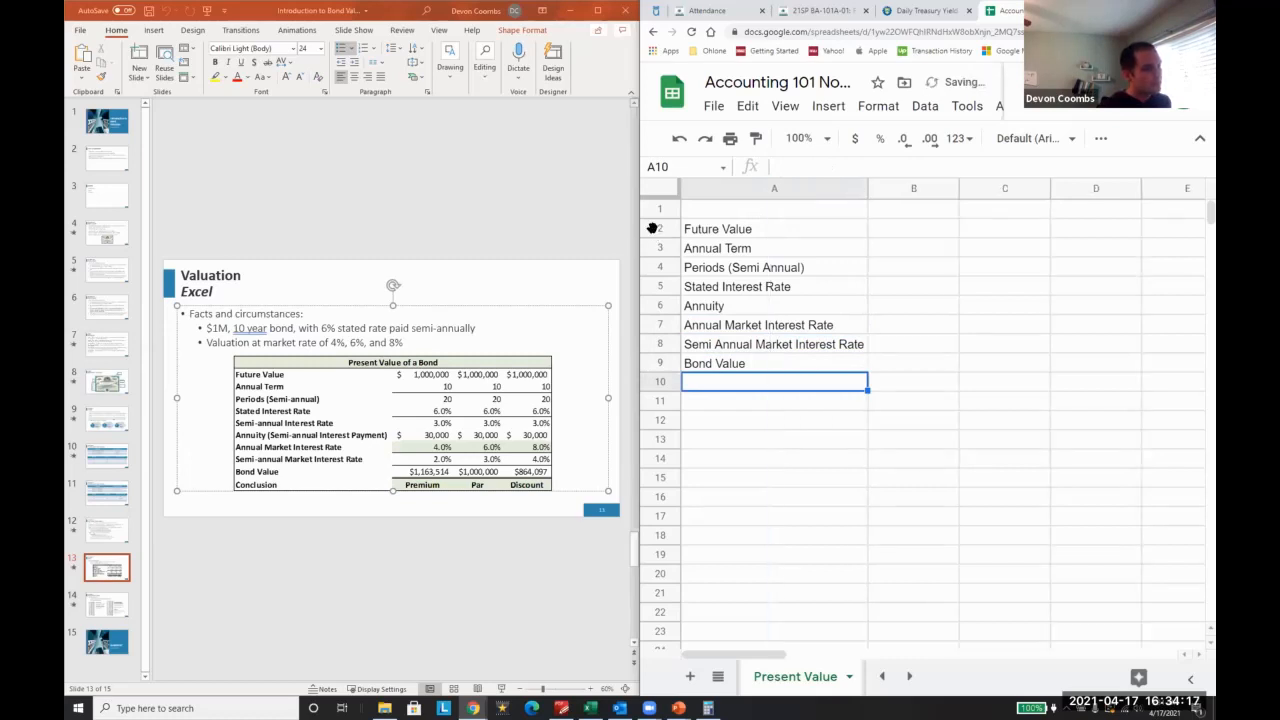
- Insert a blank row above the Future Value row, and put 1000000 in cells B1, C1 and D1
{"action": "right_click", "coordinate": [651, 228]}
{"action": "left_click", "coordinate": [664, 203]}
{"action": "type", "text": "100000"}
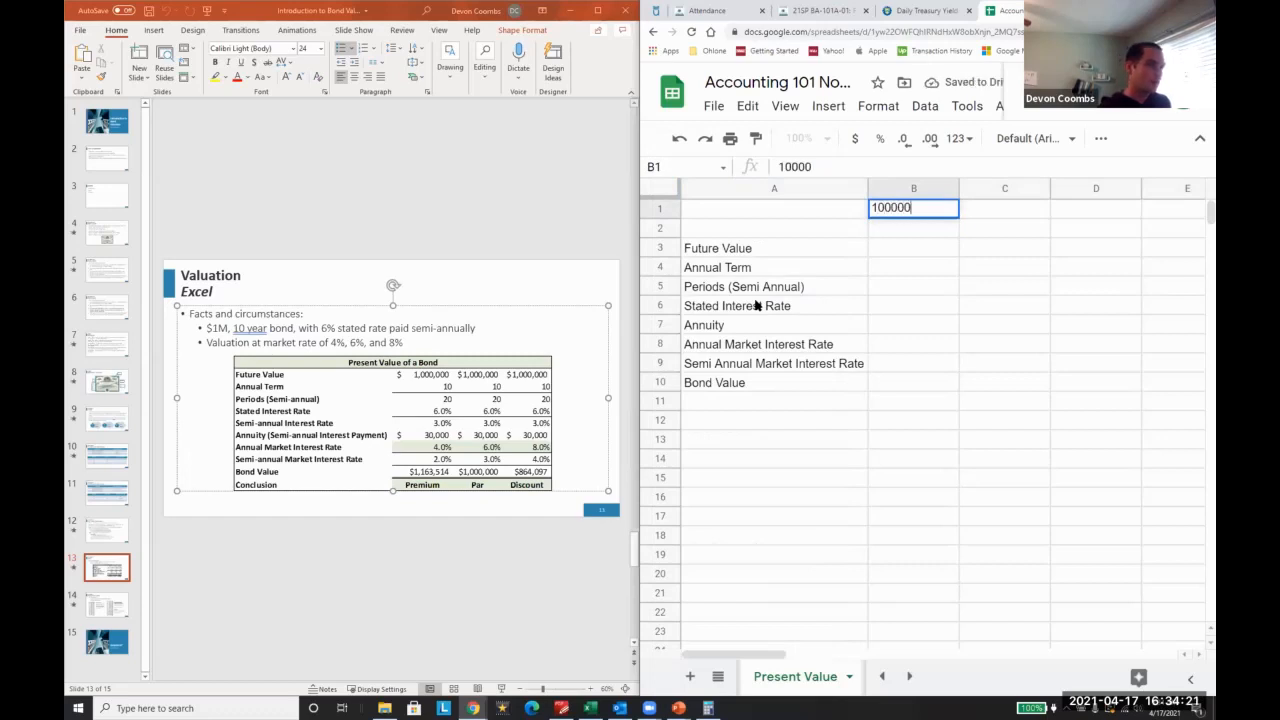
{"action": "type", "text": "0"}
{"action": "key", "text": "Return"}
{"action": "key", "text": "Up"}
{"action": "key", "text": "ctrl+c"}
{"action": "key", "text": "Right"}
{"action": "key", "text": "ctrl+v"}
{"action": "key", "text": "Right"}
{"action": "key", "text": "ctrl+v"}
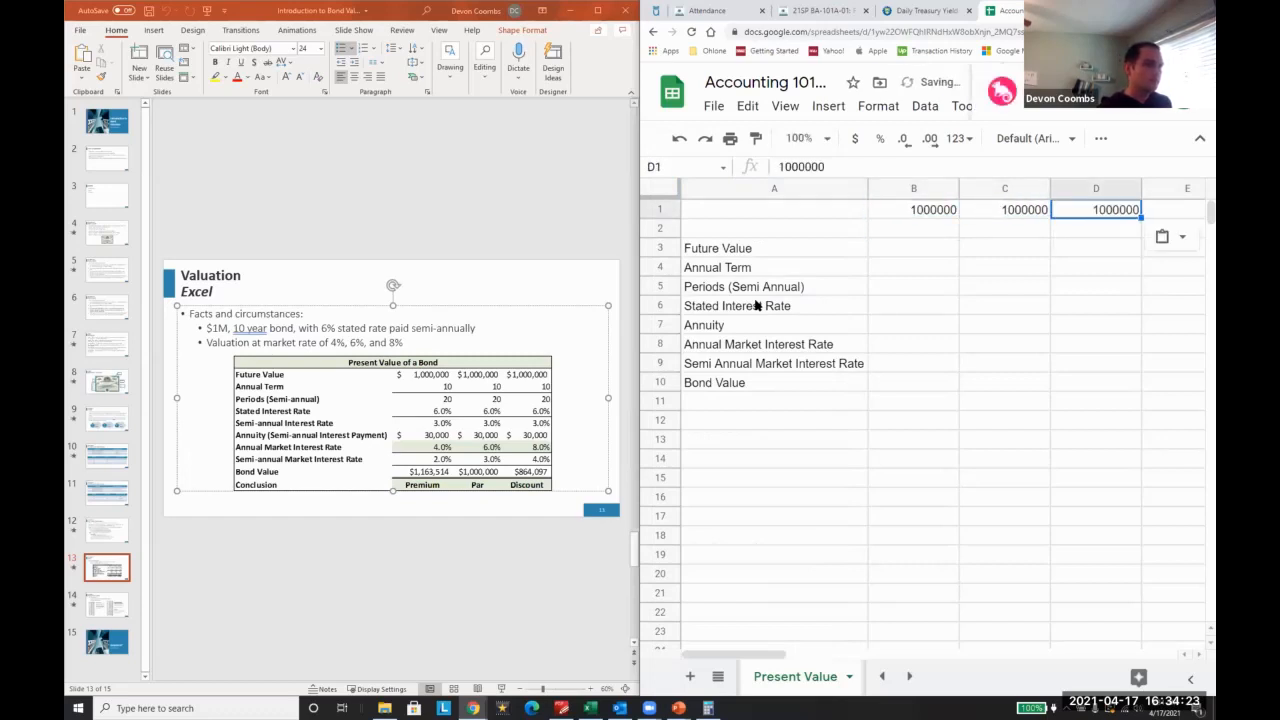
{"action": "key", "text": "Right"}
{"action": "key", "text": "ctrl+v"}
{"action": "key", "text": "Left"}
{"action": "key", "text": "Left"}
{"action": "key", "text": "Right"}
{"action": "key", "text": "Right"}
{"action": "key", "text": "Delete"}
{"action": "key", "text": "Left"}
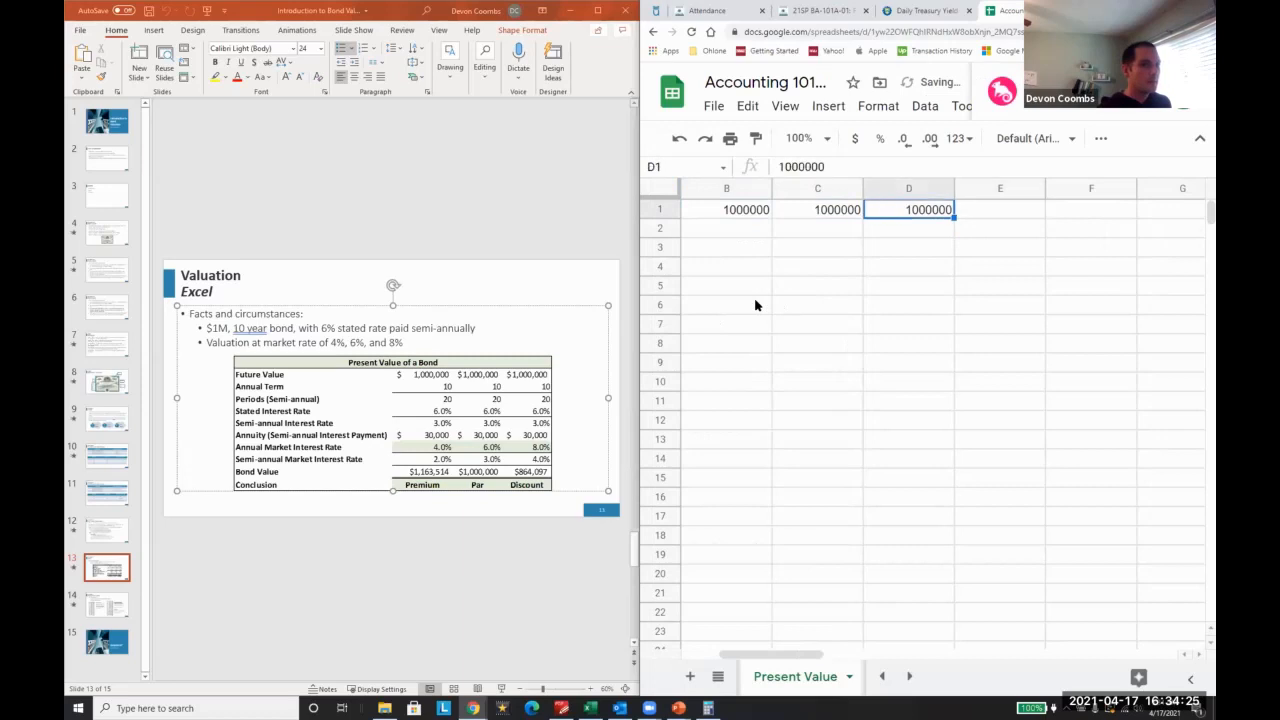
- Move the three 1000000 values from row 1 to B3:D3 beside Future Value and format them as currency
{"action": "key", "text": "shift+Left"}
{"action": "key", "text": "shift+Left"}
{"action": "key", "text": "ctrl+x"}
{"action": "key", "text": "Left"}
{"action": "key", "text": "Left"}
{"action": "key", "text": "Down"}
{"action": "key", "text": "Left"}
{"action": "key", "text": "Down"}
{"action": "key", "text": "Right"}
{"action": "key", "text": "ctrl+v"}
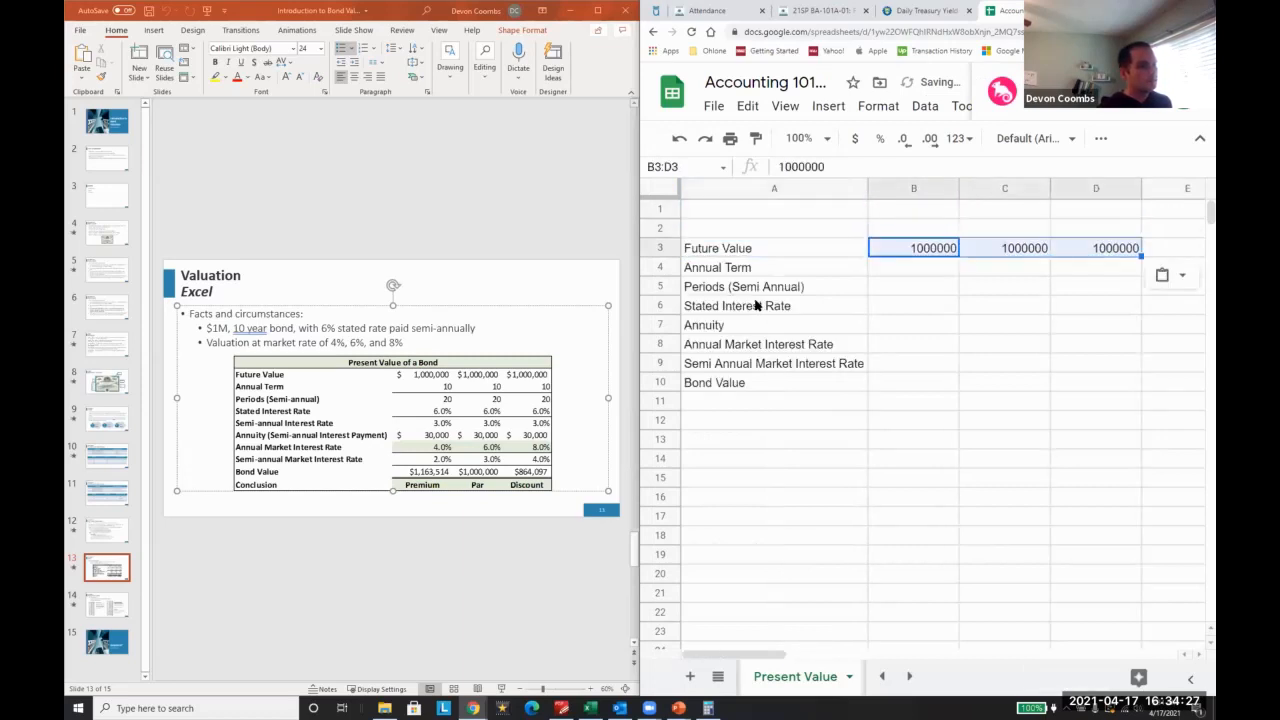
{"action": "left_click", "coordinate": [857, 139]}
- Enter the column heading Par in C2, above the middle future value
{"action": "key", "text": "Up"}
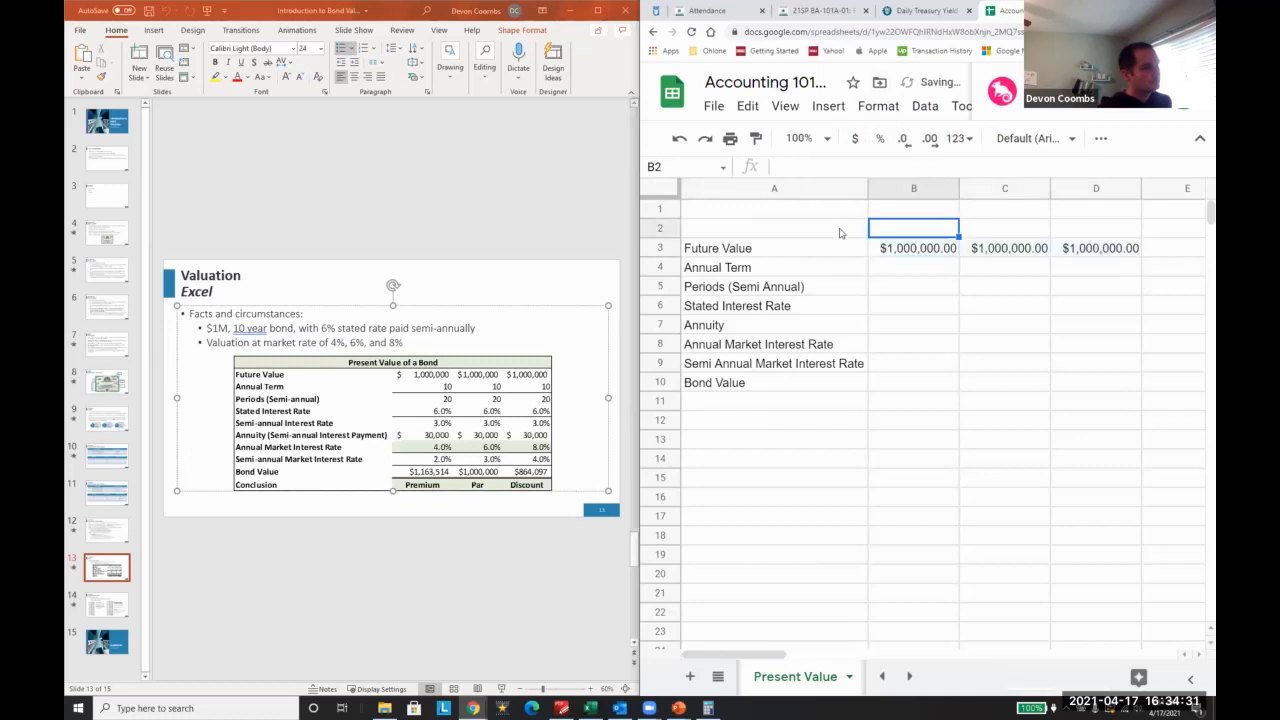
{"action": "key", "text": "Down"}
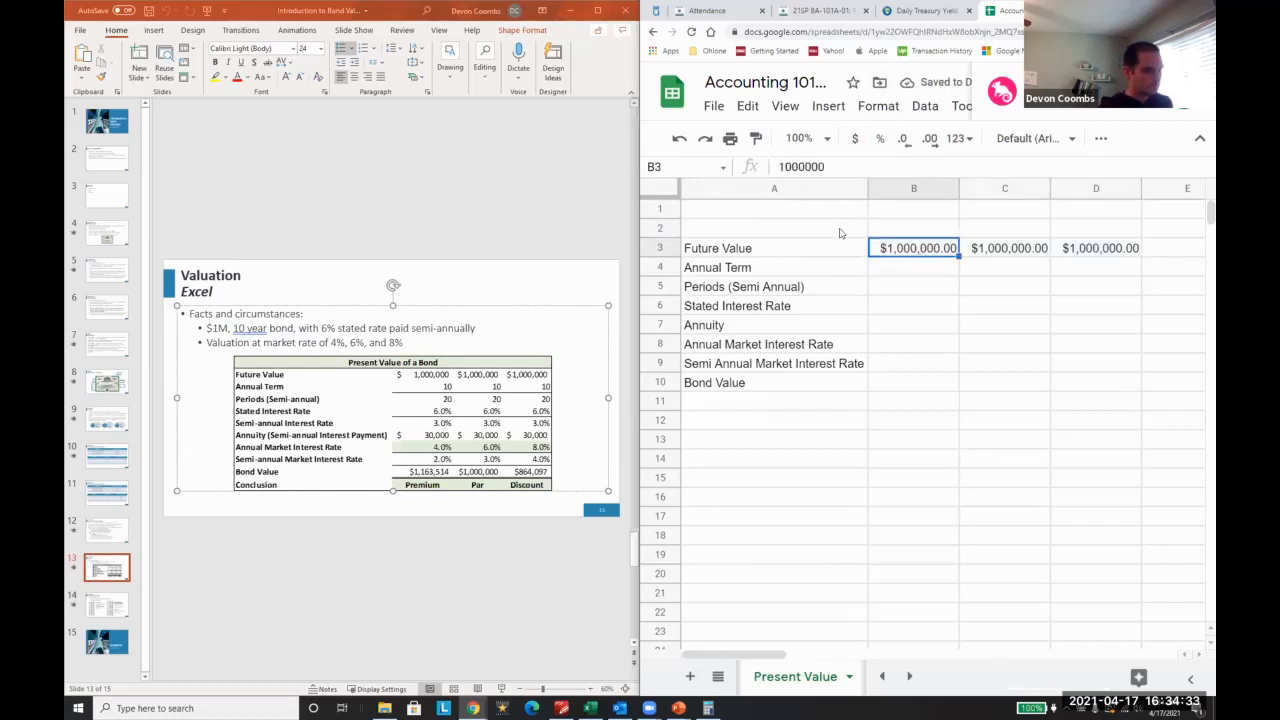
{"action": "key", "text": "Up"}
{"action": "key", "text": "Right"}
{"action": "key", "text": "Right"}
{"action": "key", "text": "Left"}
{"action": "type", "text": "P"}
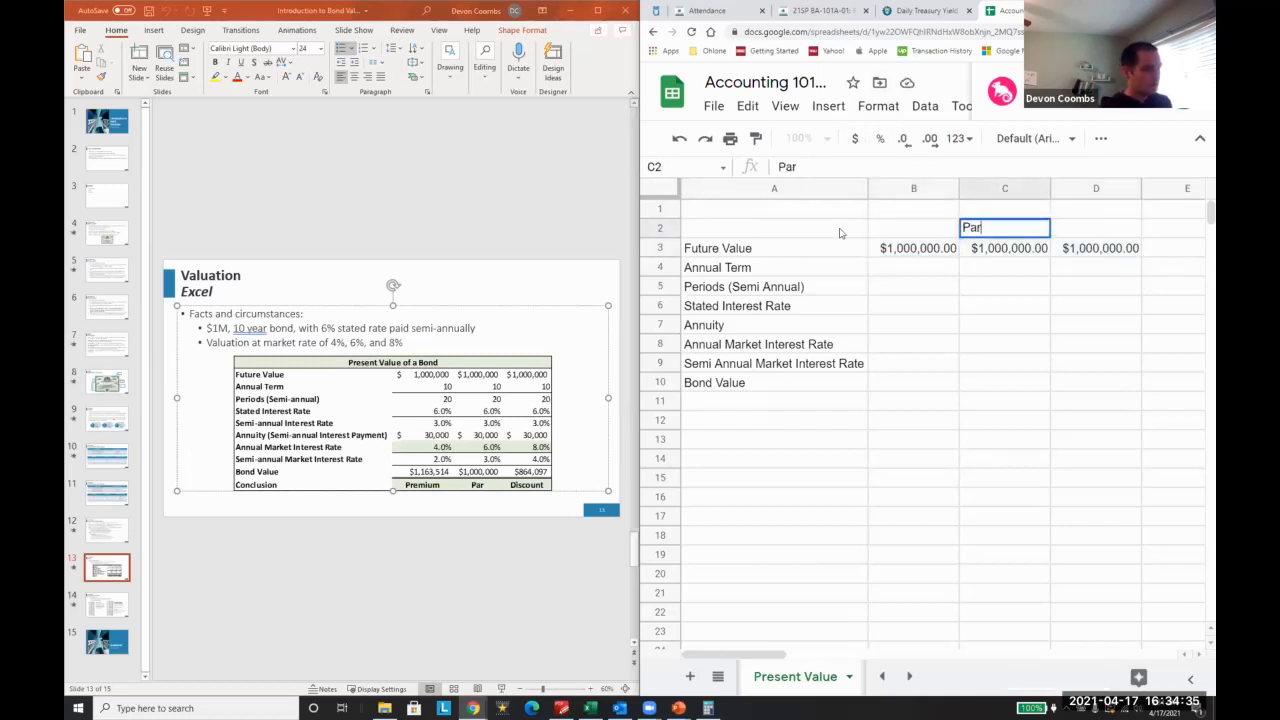
{"action": "type", "text": "ar"}
{"action": "key", "text": "Return"}
- Enter the column headings Discount in D2 and Premium in B2
{"action": "key", "text": "Up"}
{"action": "key", "text": "Right"}
{"action": "type", "text": "Discount"}
{"action": "key", "text": "Return"}
{"action": "key", "text": "Up"}
{"action": "key", "text": "Left"}
{"action": "key", "text": "Left"}
{"action": "type", "text": "Premium"}
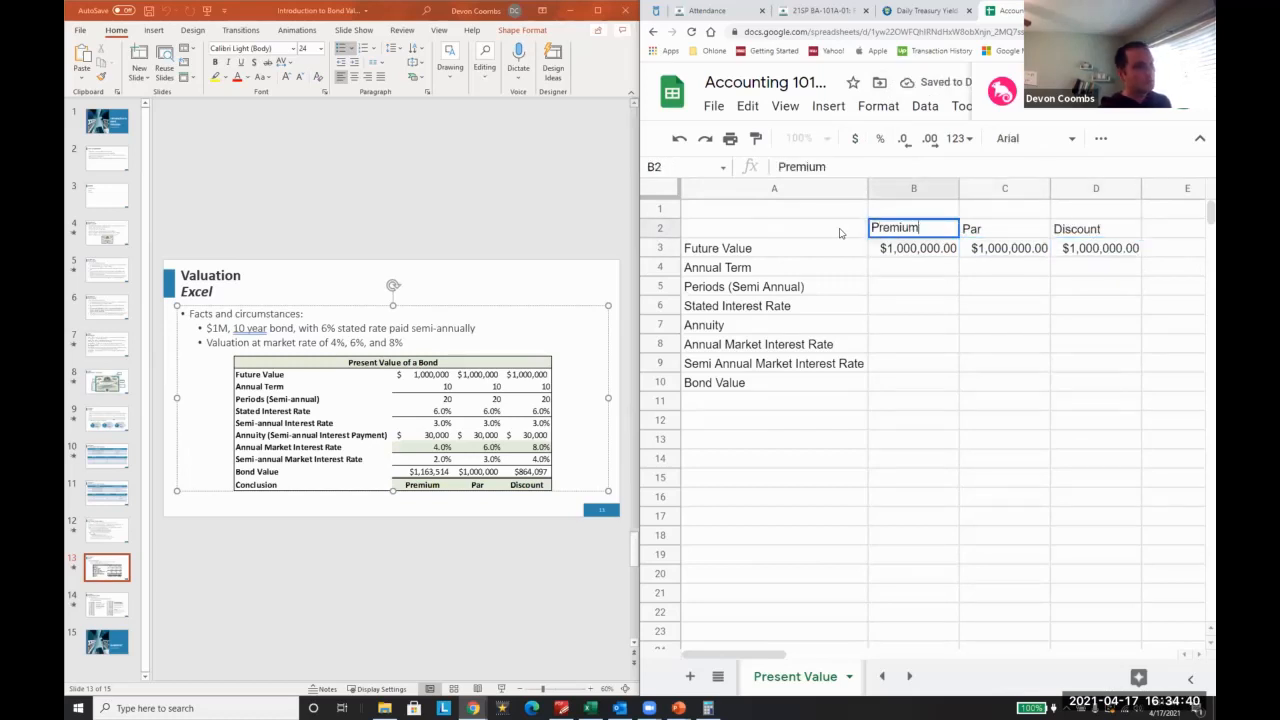
{"action": "key", "text": "Return"}
- Set the Annual Term to 10 in the Premium, Par and Discount columns
{"action": "key", "text": "Down"}
{"action": "type", "text": "10"}
{"action": "key", "text": "Return"}
{"action": "key", "text": "Up"}
{"action": "key", "text": "Right"}
{"action": "type", "text": "10"}
{"action": "key", "text": "Tab"}
{"action": "type", "text": "10"}
{"action": "key", "text": "Return"}
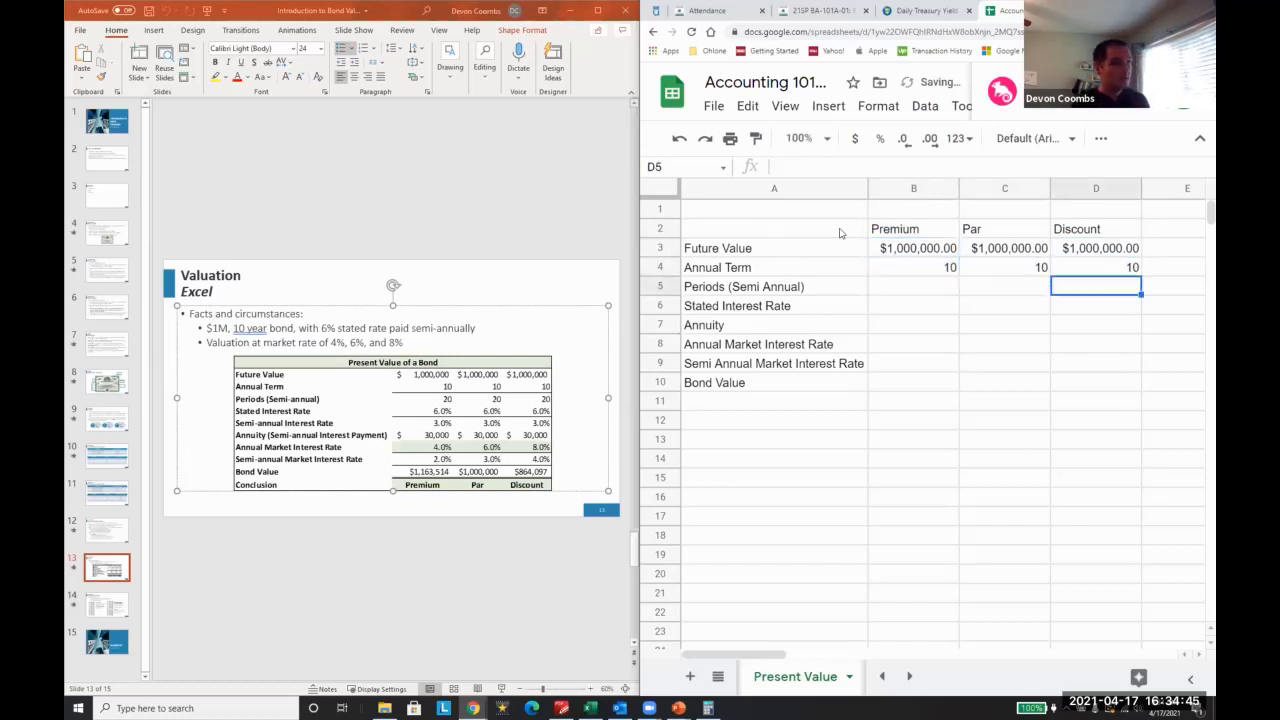
- Calculate the semi-annual periods in B5 with =B4*2 and copy the formula to C5 and D5
{"action": "key", "text": "Left"}
{"action": "key", "text": "Left"}
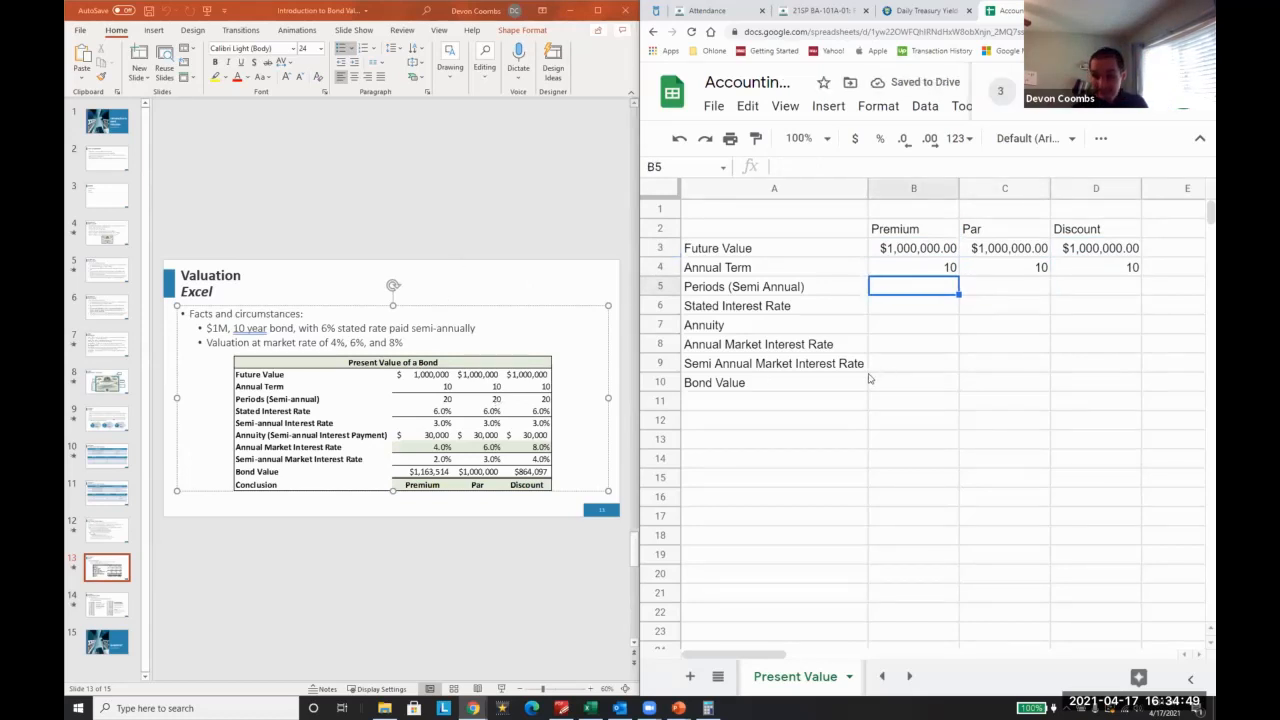
{"action": "type", "text": "=B4*2"}
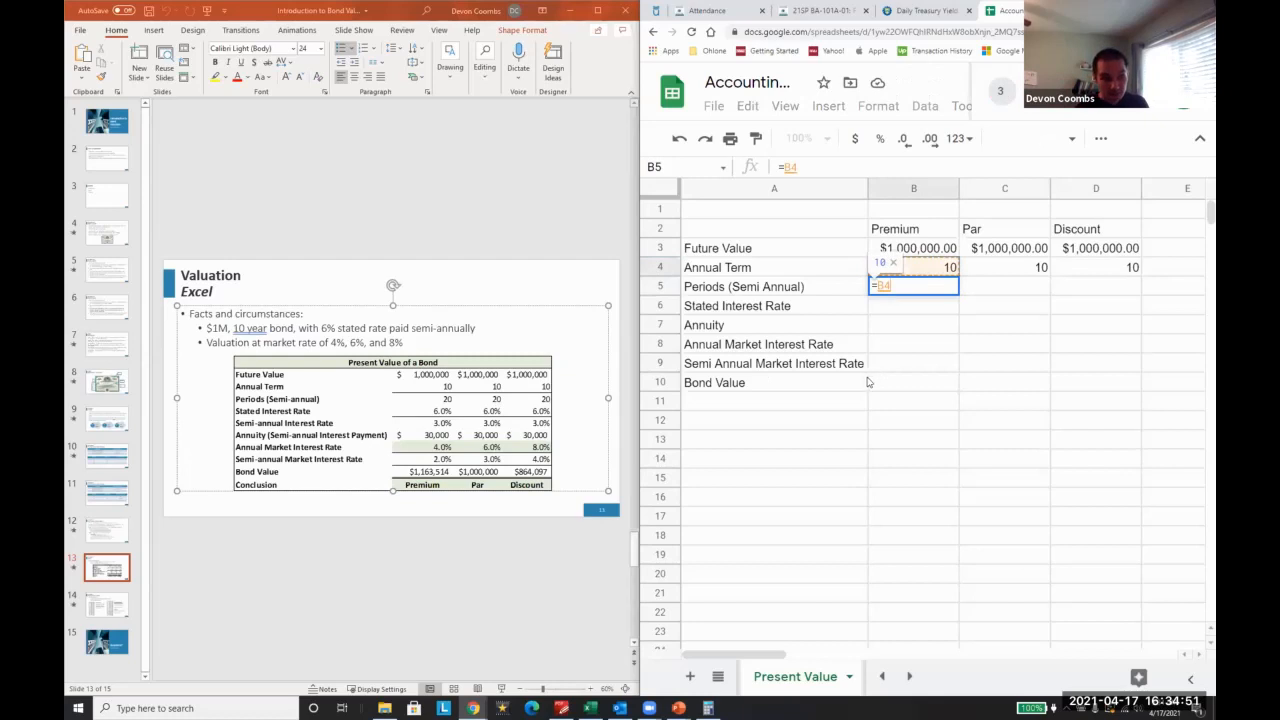
{"action": "key", "text": "Return"}
{"action": "key", "text": "Up"}
{"action": "key", "text": "ctrl+c"}
{"action": "key", "text": "Right"}
{"action": "key", "text": "ctrl+v"}
{"action": "key", "text": "Right"}
{"action": "key", "text": "ctrl+v"}
{"action": "key", "text": "Left"}
{"action": "key", "text": "Left"}
{"action": "key", "text": "Left"}
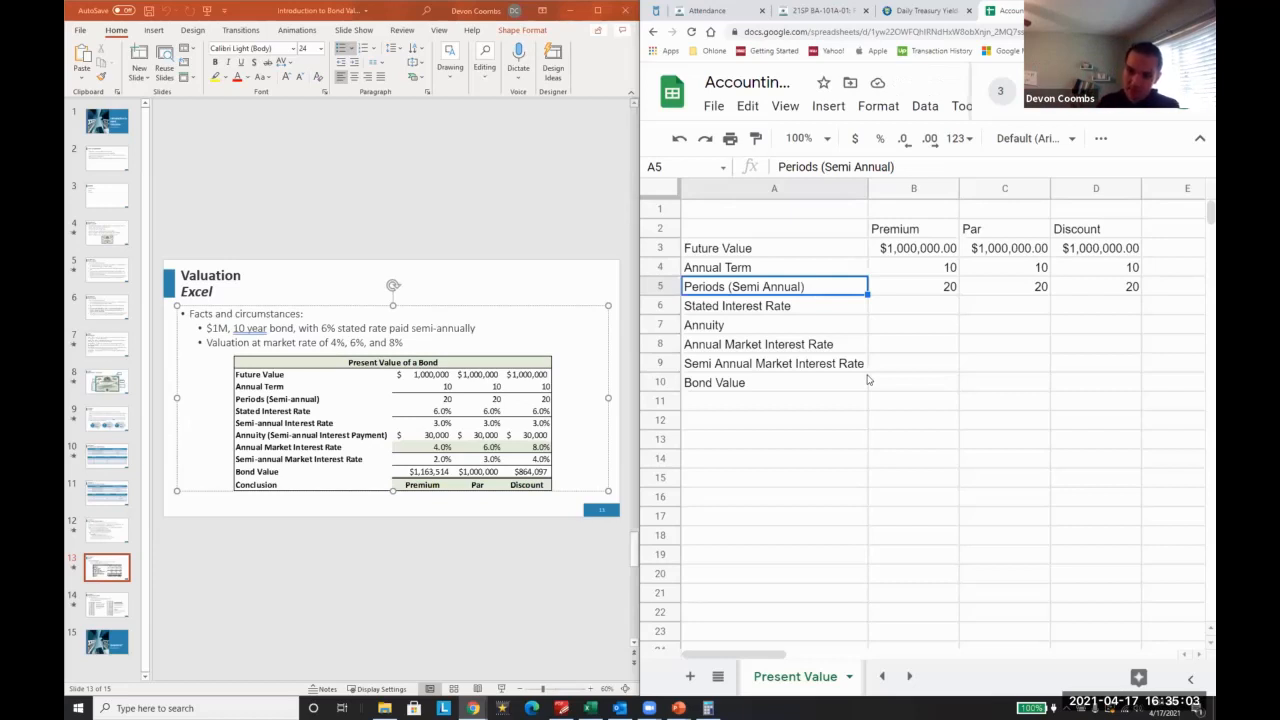
- Enter 6 as the Stated Interest Rate in B6, copy it to C6 and D6, and format the three cells as percentages
{"action": "key", "text": "Right"}
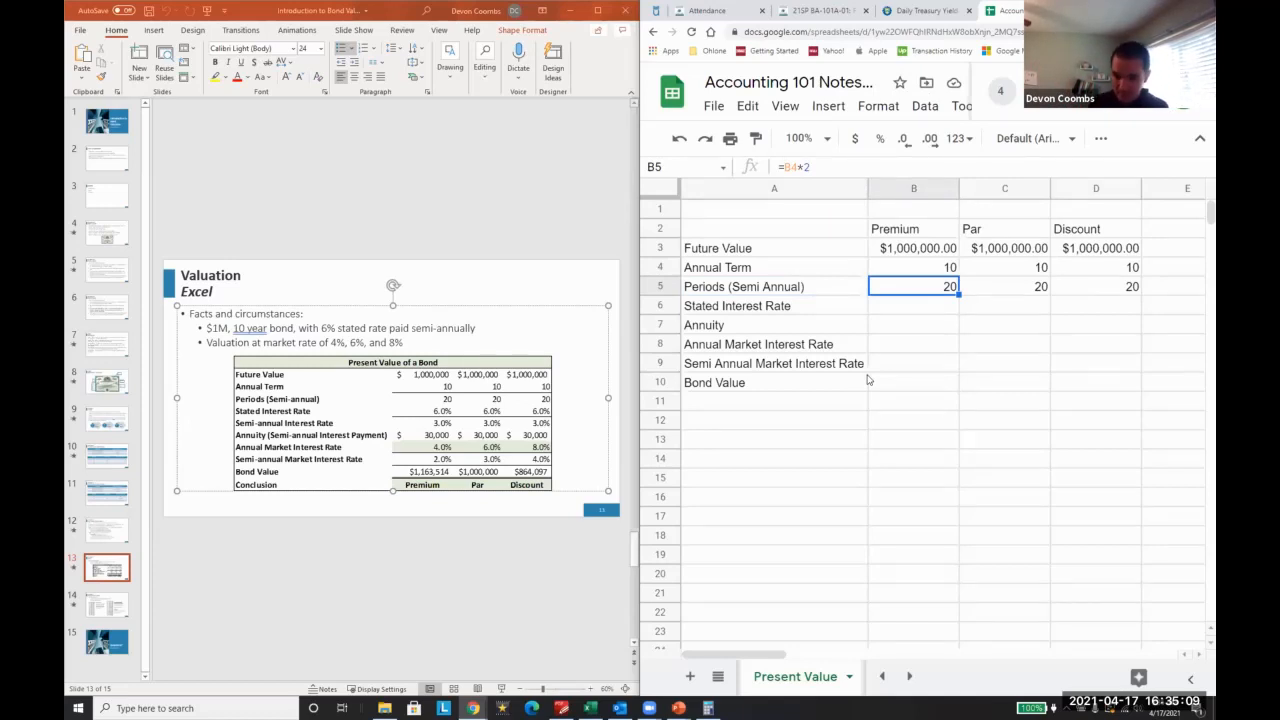
{"action": "key", "text": "Down"}
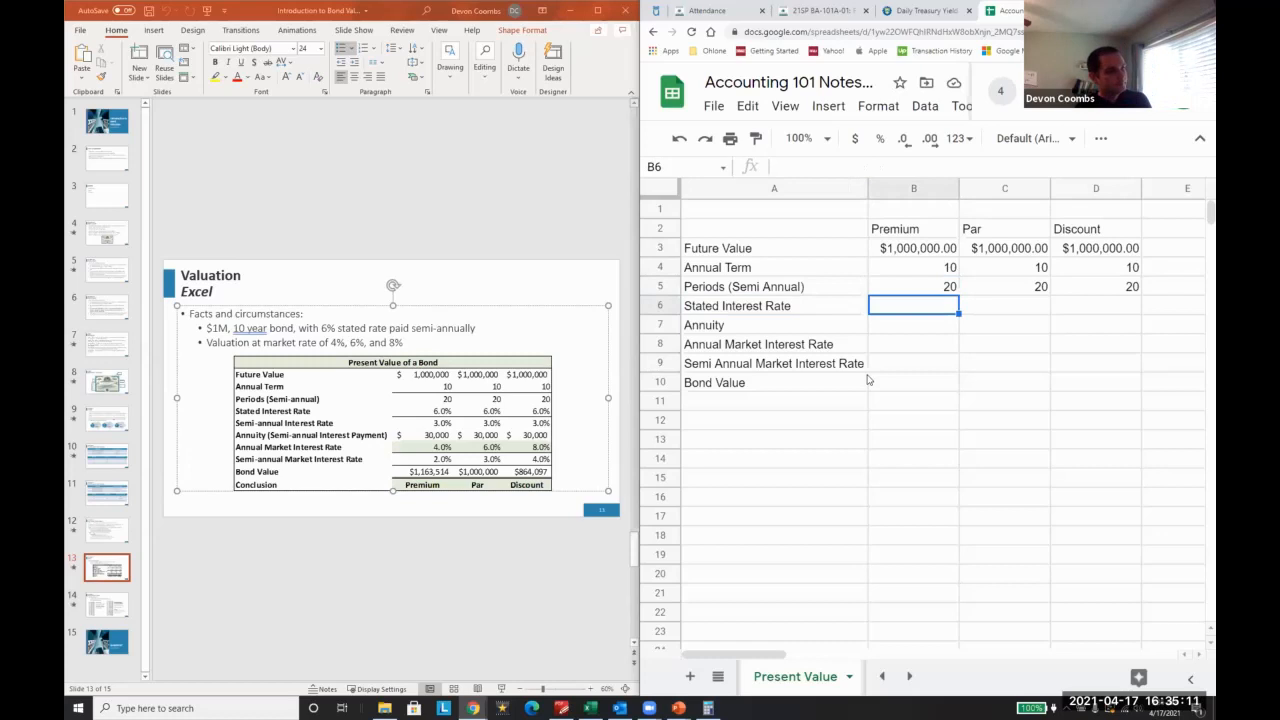
{"action": "type", "text": "6"}
{"action": "key", "text": "Return"}
{"action": "key", "text": "Up"}
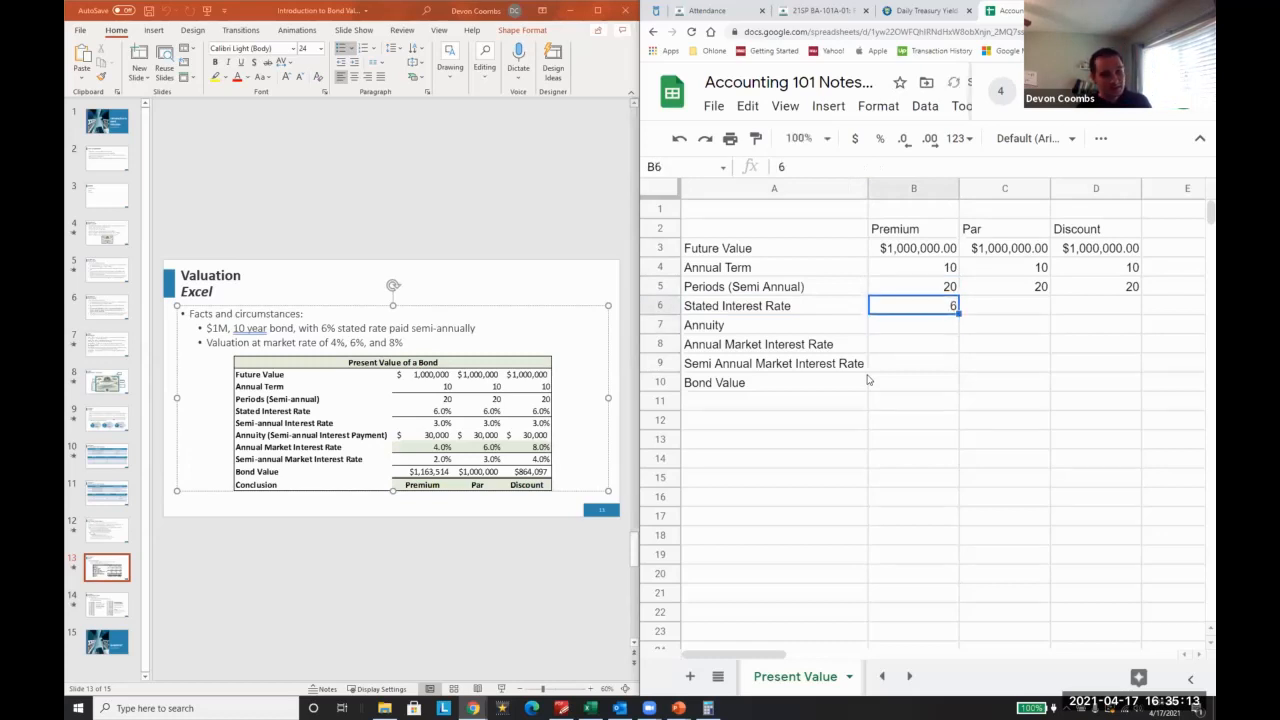
{"action": "key", "text": "ctrl+c"}
{"action": "key", "text": "Right"}
{"action": "key", "text": "ctrl+v"}
{"action": "key", "text": "Right"}
{"action": "key", "text": "ctrl+v"}
{"action": "left_click_drag", "start_coordinate": [1090, 307], "coordinate": [918, 307]}
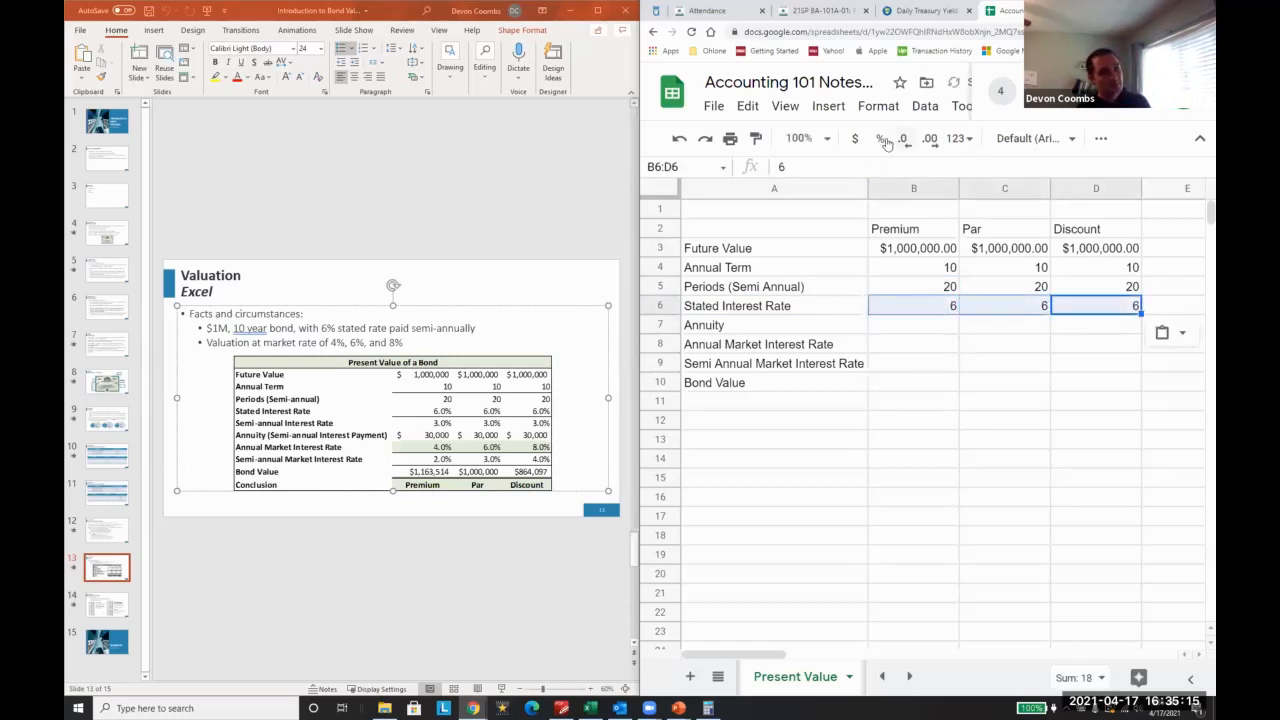
{"action": "left_click", "coordinate": [880, 139]}
- Set the Stated Interest Rate to 6% in B6 and copy it to C6 and D6
{"action": "key", "text": "Left"}
{"action": "key", "text": "Right"}
{"action": "key", "text": "Left"}
{"action": "key", "text": "Left"}
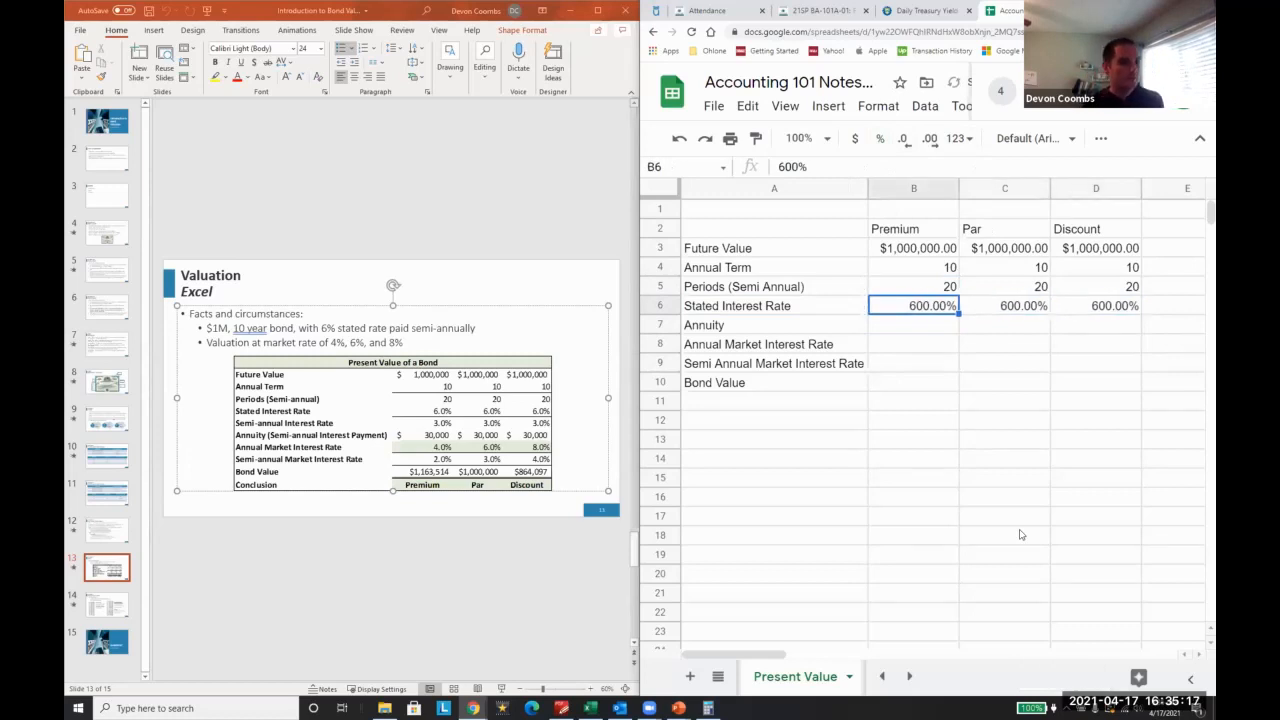
{"action": "type", "text": "6%"}
{"action": "key", "text": "Return"}
{"action": "key", "text": "Up"}
{"action": "key", "text": "ctrl+c"}
{"action": "key", "text": "Right"}
{"action": "key", "text": "ctrl+v"}
{"action": "key", "text": "Right"}
{"action": "key", "text": "Delete"}
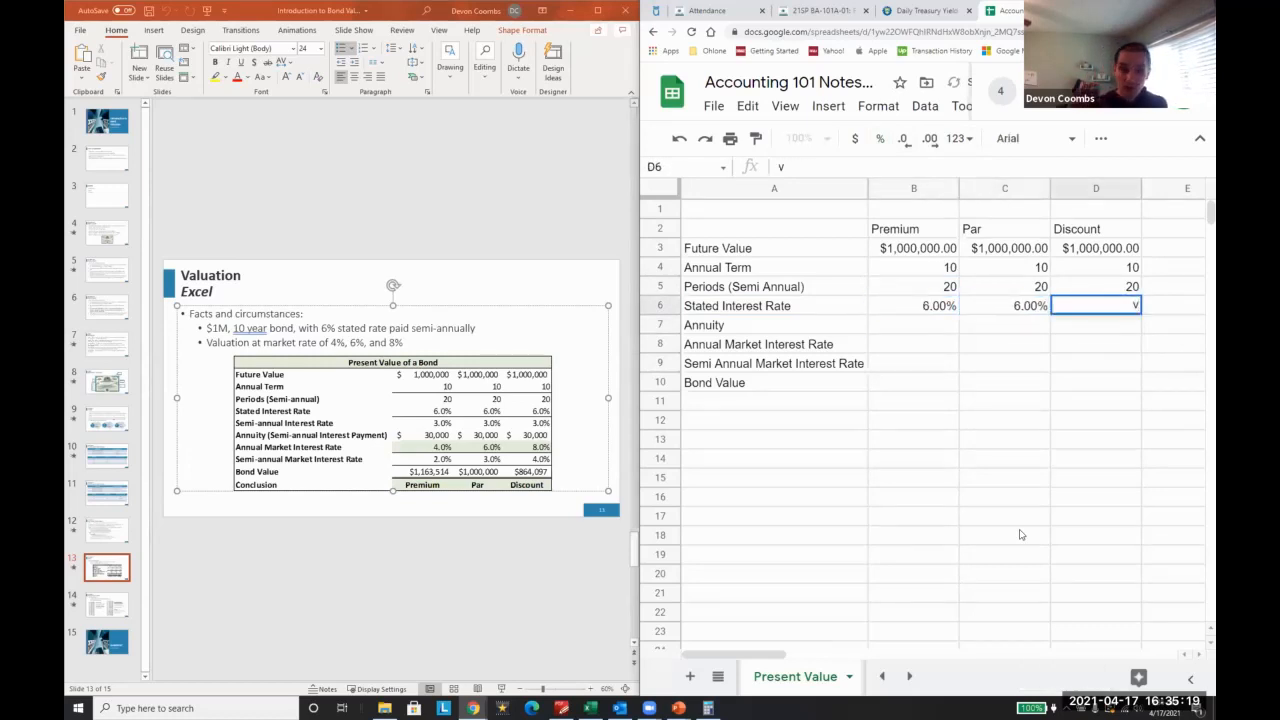
{"action": "key", "text": "Left"}
{"action": "key", "text": "Right"}
{"action": "key", "text": "ctrl+v"}
- Extend the Annuity label in A7 to read "Annuity (semi annual interest payments)"
{"action": "key", "text": "Down"}
{"action": "key", "text": "Left"}
{"action": "key", "text": "Left"}
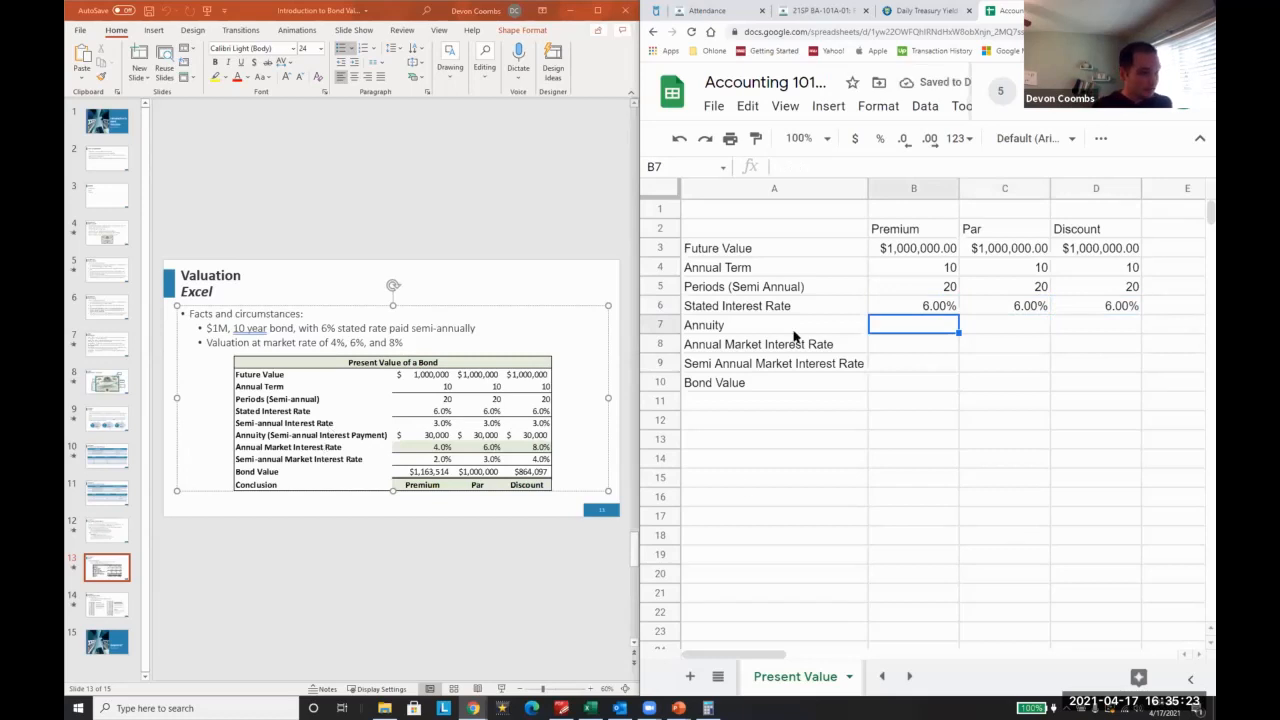
{"action": "key", "text": "Left"}
{"action": "key", "text": "Return"}
{"action": "type", "text": "(se"}
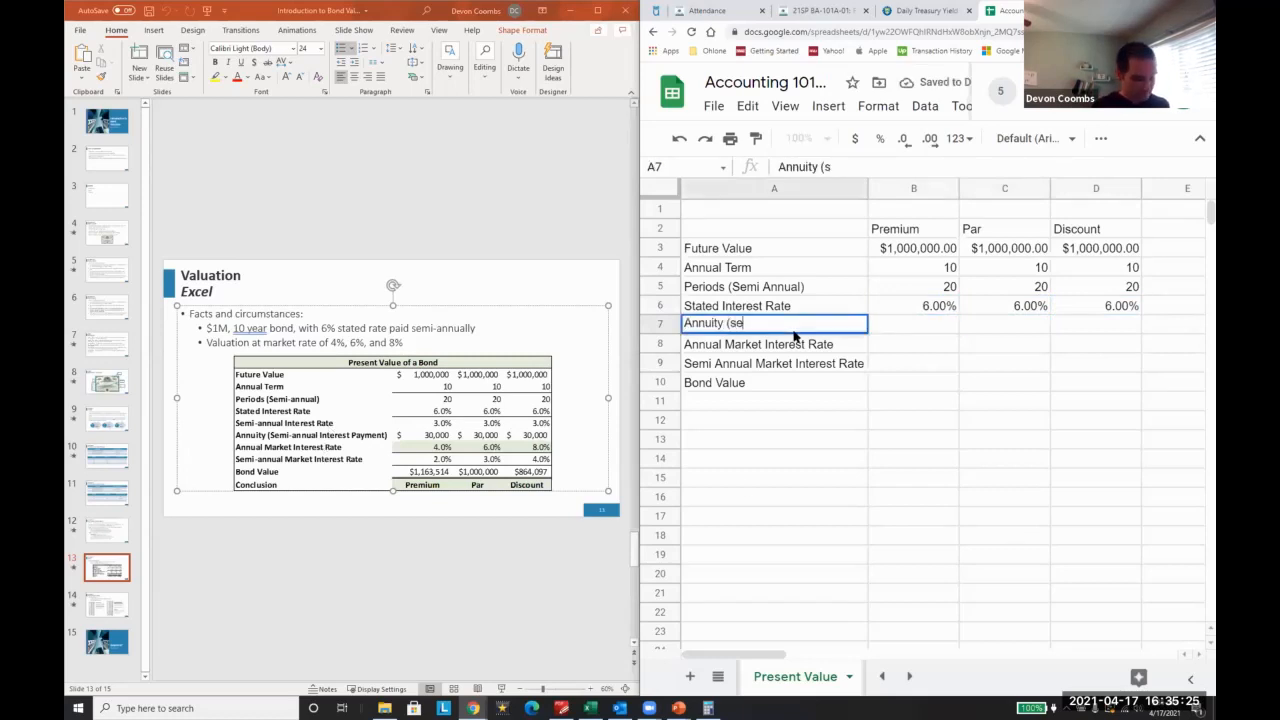
{"action": "type", "text": "mi annual interest payments)"}
{"action": "key", "text": "Return"}
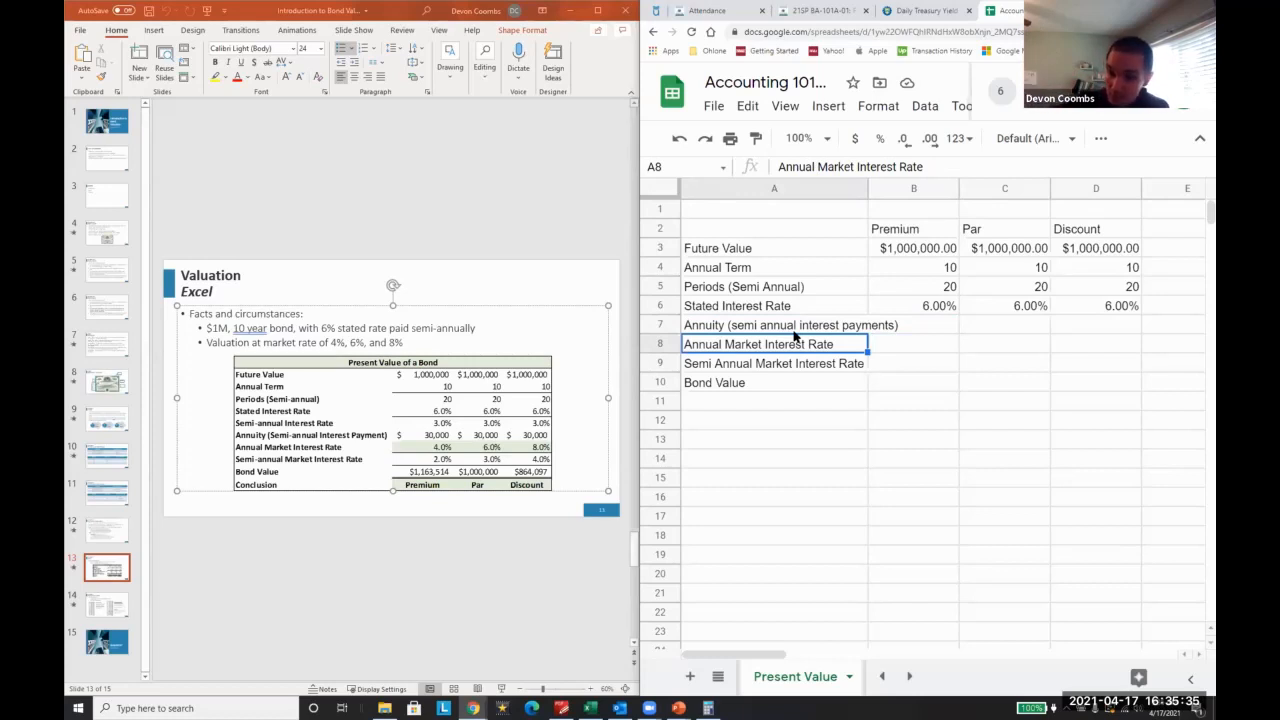
{"action": "key", "text": "Right"}
{"action": "key", "text": "Up"}
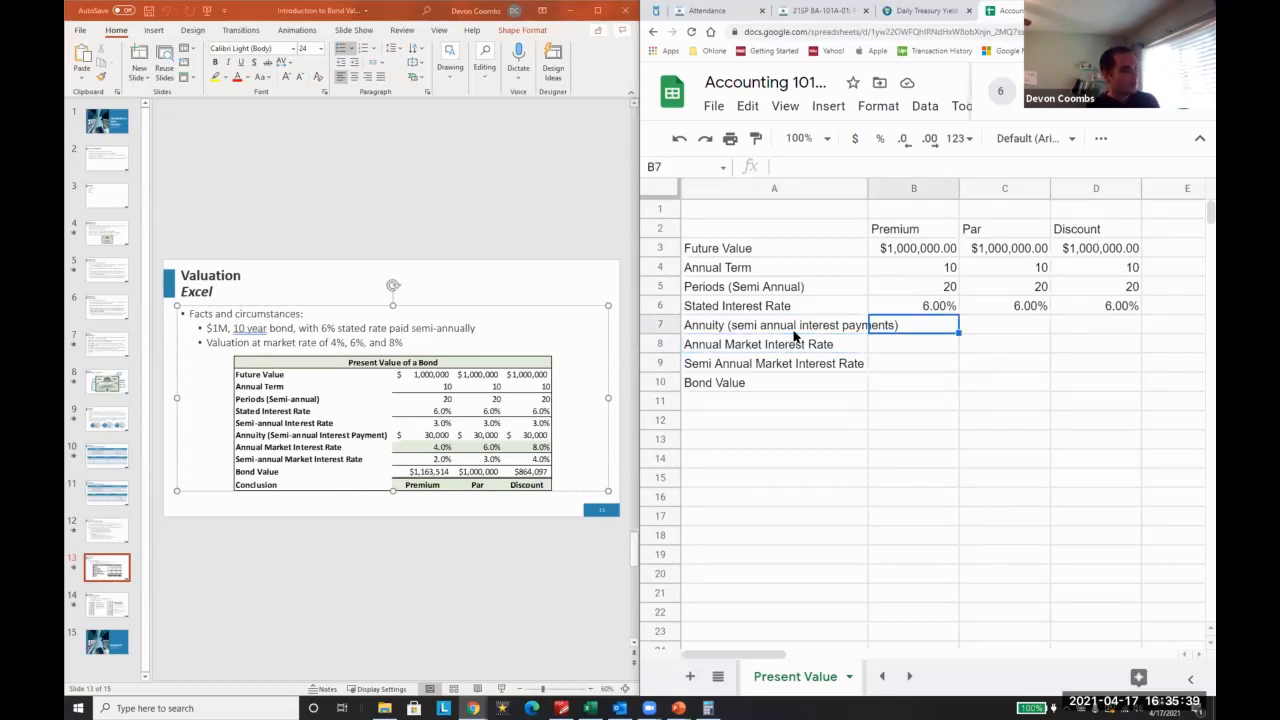
{"action": "type", "text": "="}
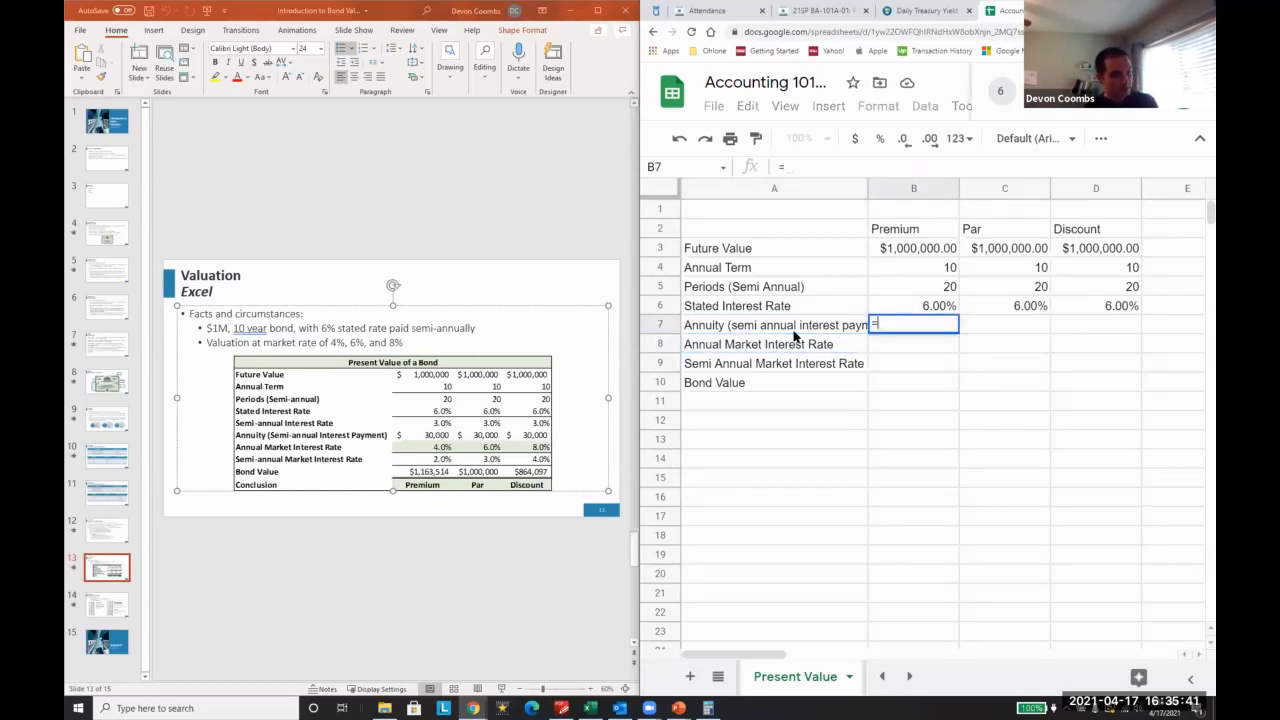
{"action": "key", "text": "Up"}
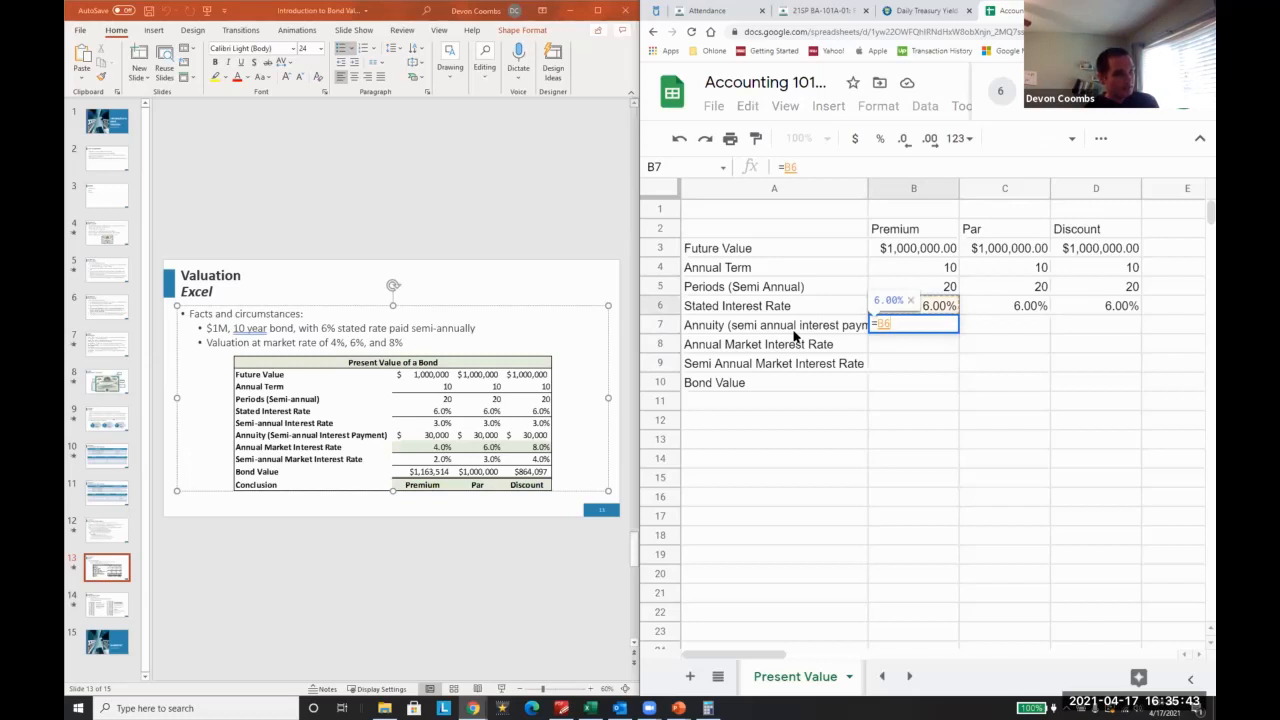
{"action": "key", "text": "Up"}
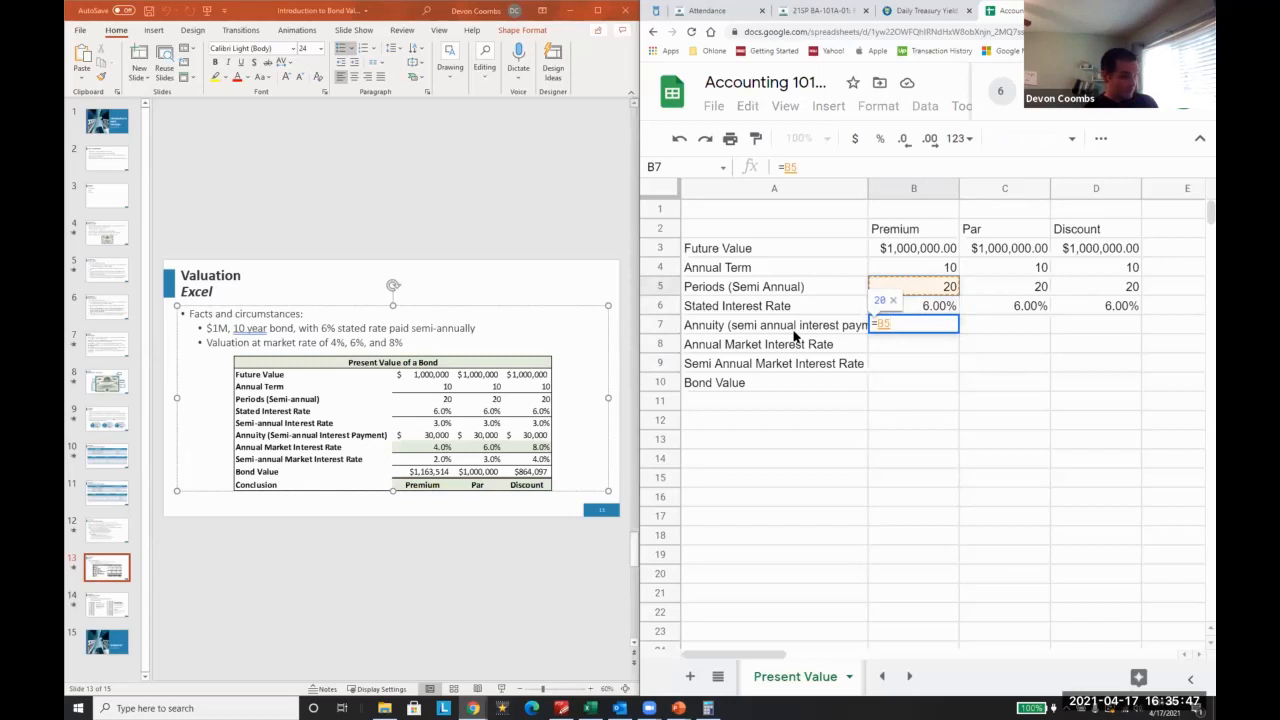
{"action": "key", "text": "Up"}
{"action": "key", "text": "Up"}
{"action": "key", "text": "Up"}
{"action": "key", "text": "Down"}
{"action": "key", "text": "Down"}
{"action": "key", "text": "Up"}
{"action": "key", "text": "Escape"}
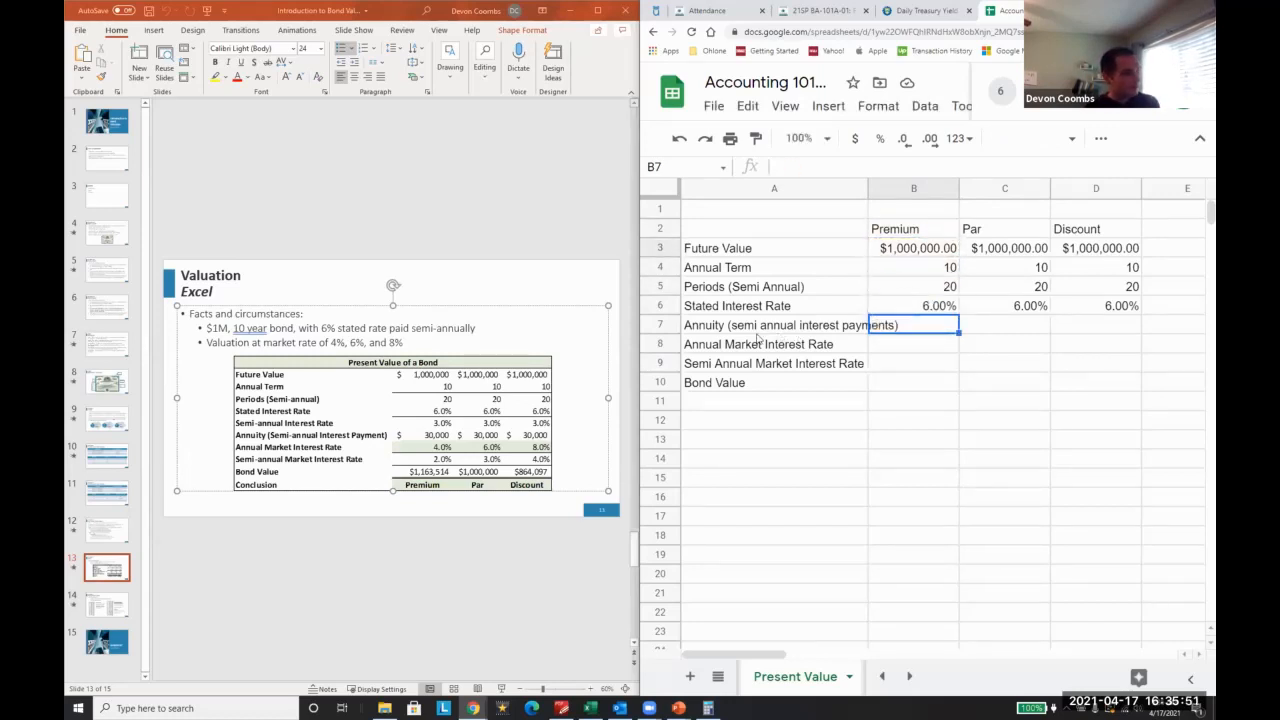
- Insert a row above the Annuity row and label it "Semi Annual Interest Rate Stated" in A7
{"action": "left_click", "coordinate": [661, 325]}
{"action": "right_click", "coordinate": [661, 325]}
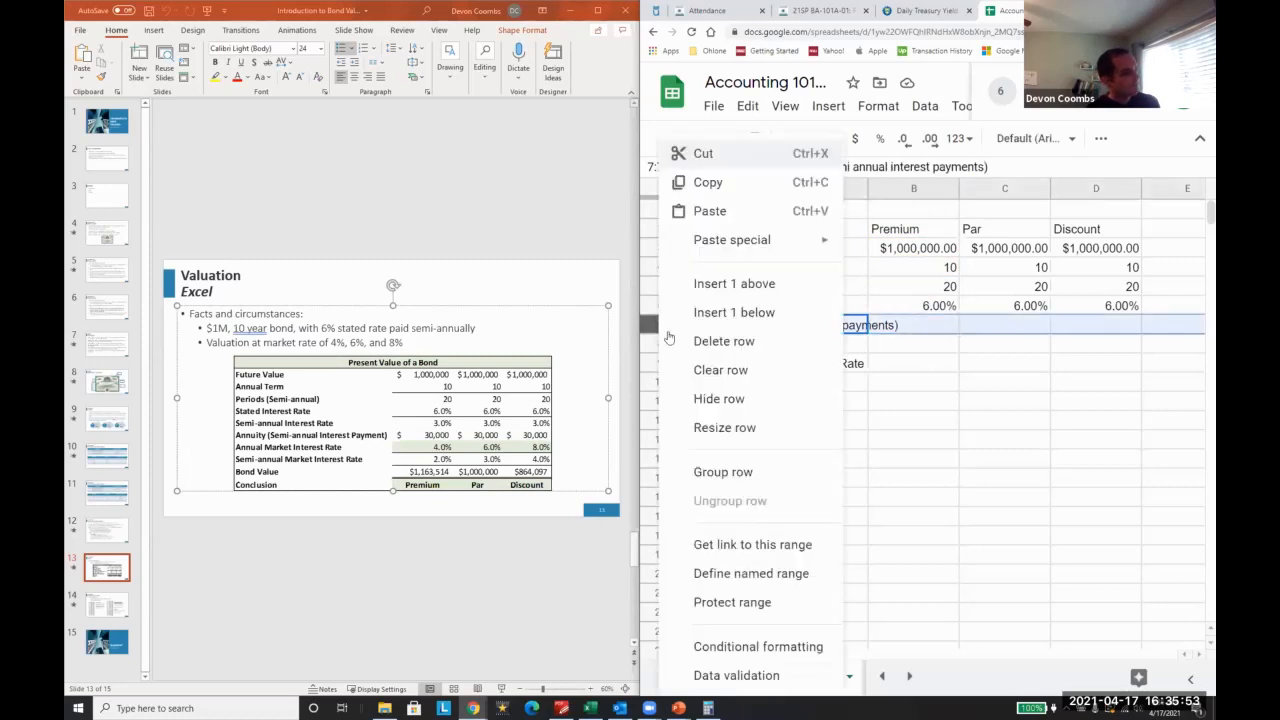
{"action": "left_click", "coordinate": [725, 299]}
{"action": "type", "text": "Se"}
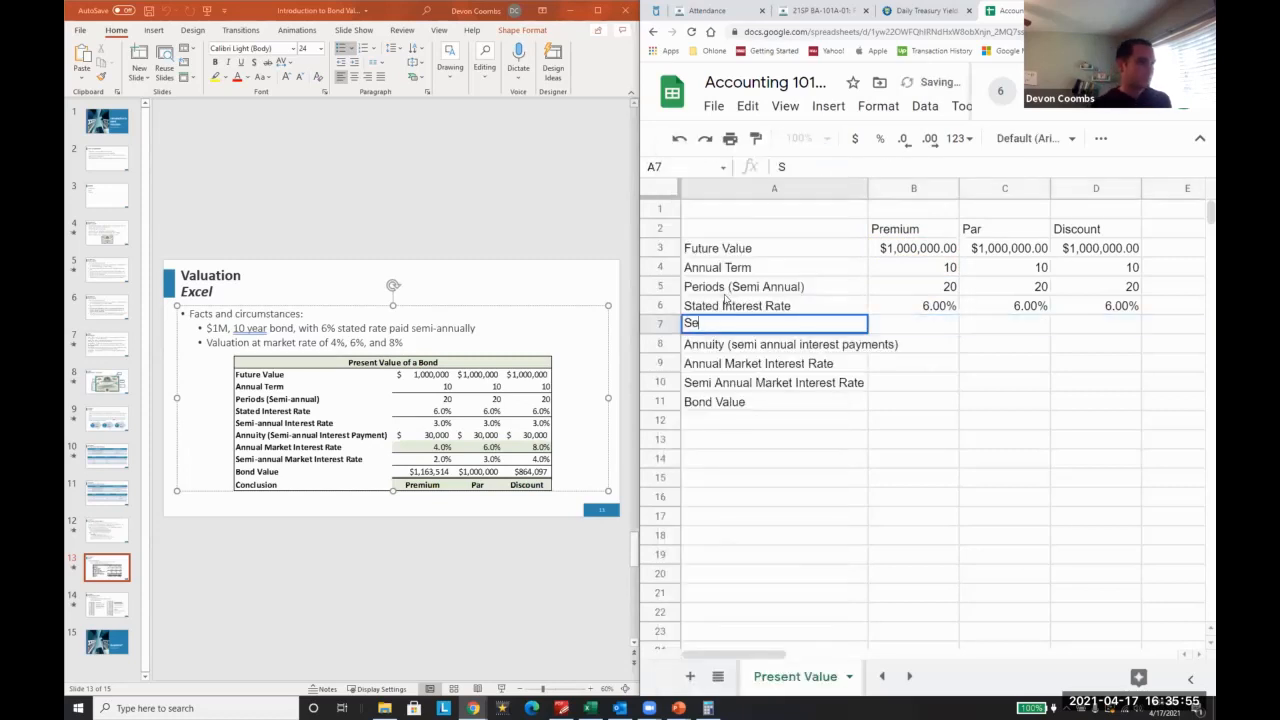
{"action": "type", "text": "mi Annual I"}
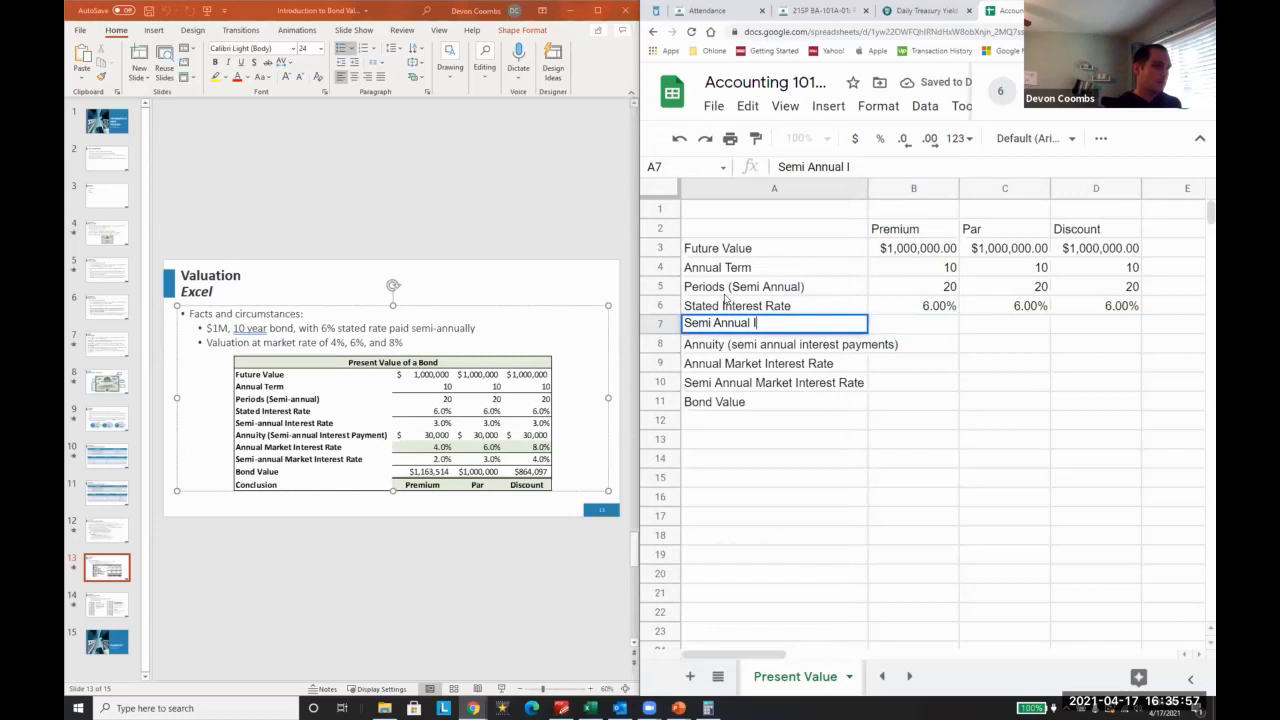
{"action": "type", "text": " Interest Rat"}
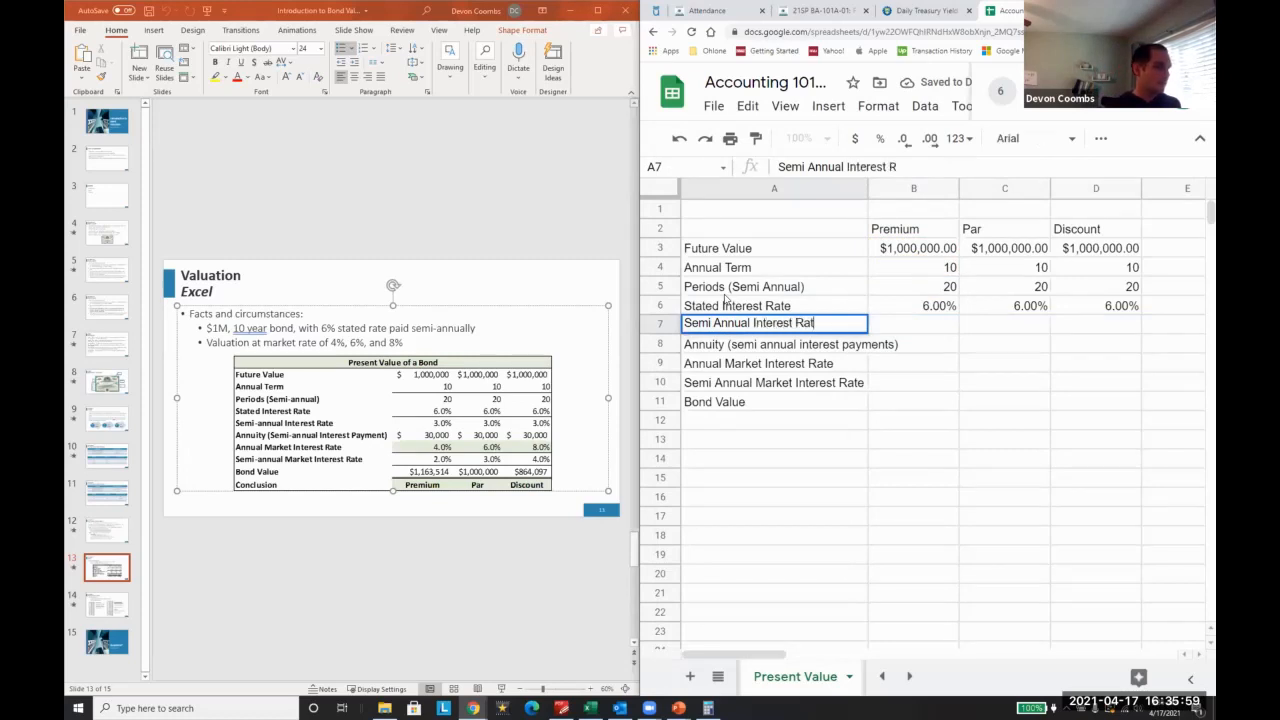
{"action": "type", "text": "e Stated"}
{"action": "key", "text": "Tab"}
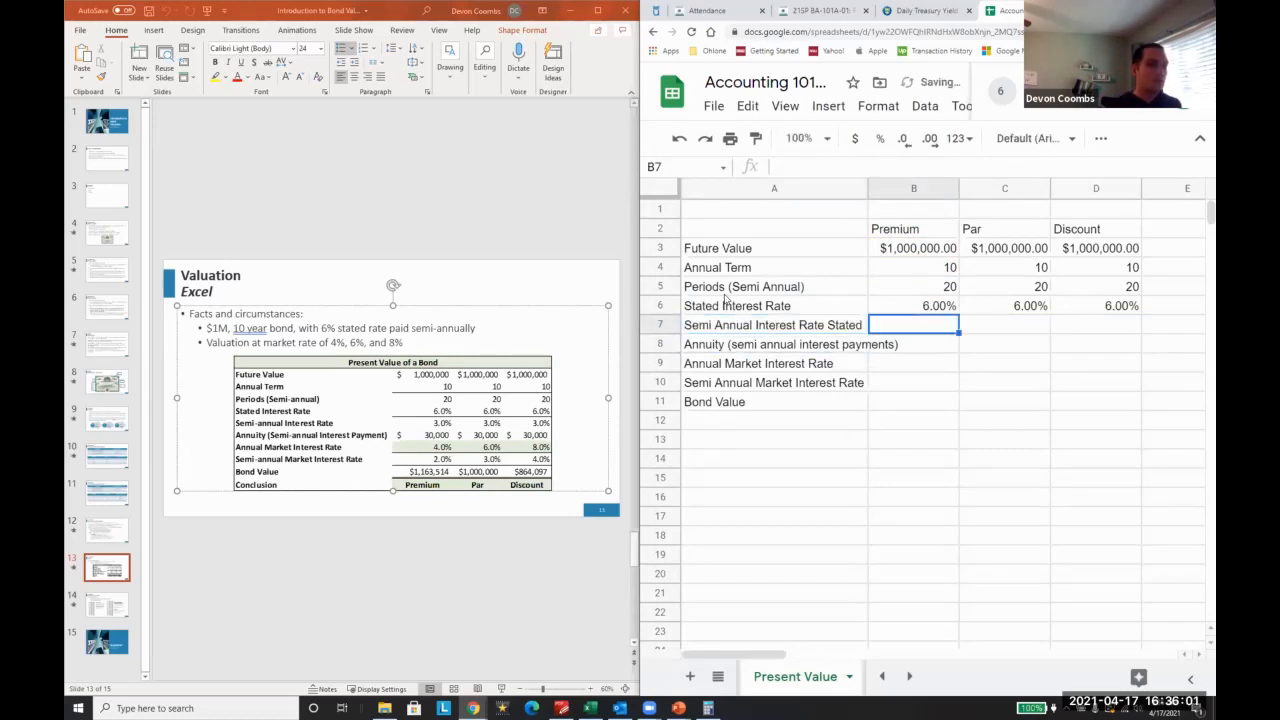
- Calculate the stated semi-annual interest rate in B7 with =B6/2 and copy the formula to C7 and D7
{"action": "type", "text": "=B6/2"}
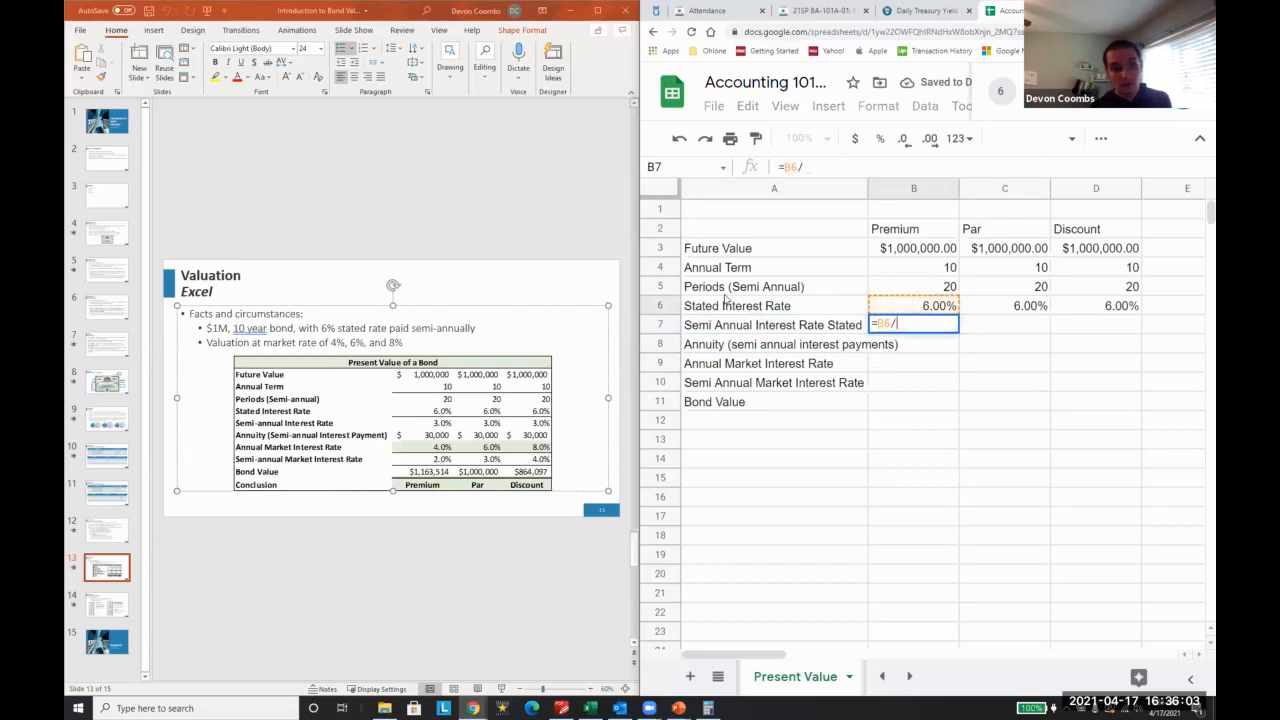
{"action": "key", "text": "Return"}
{"action": "key", "text": "Up"}
{"action": "key", "text": "ctrl+c"}
{"action": "key", "text": "Right"}
{"action": "key", "text": "ctrl+v"}
{"action": "key", "text": "Right"}
{"action": "key", "text": "ctrl+v"}
- Format the stated semi-annual interest rates in B7:D7 as percentages
{"action": "key", "text": "shift+Left"}
{"action": "key", "text": "shift+Left"}
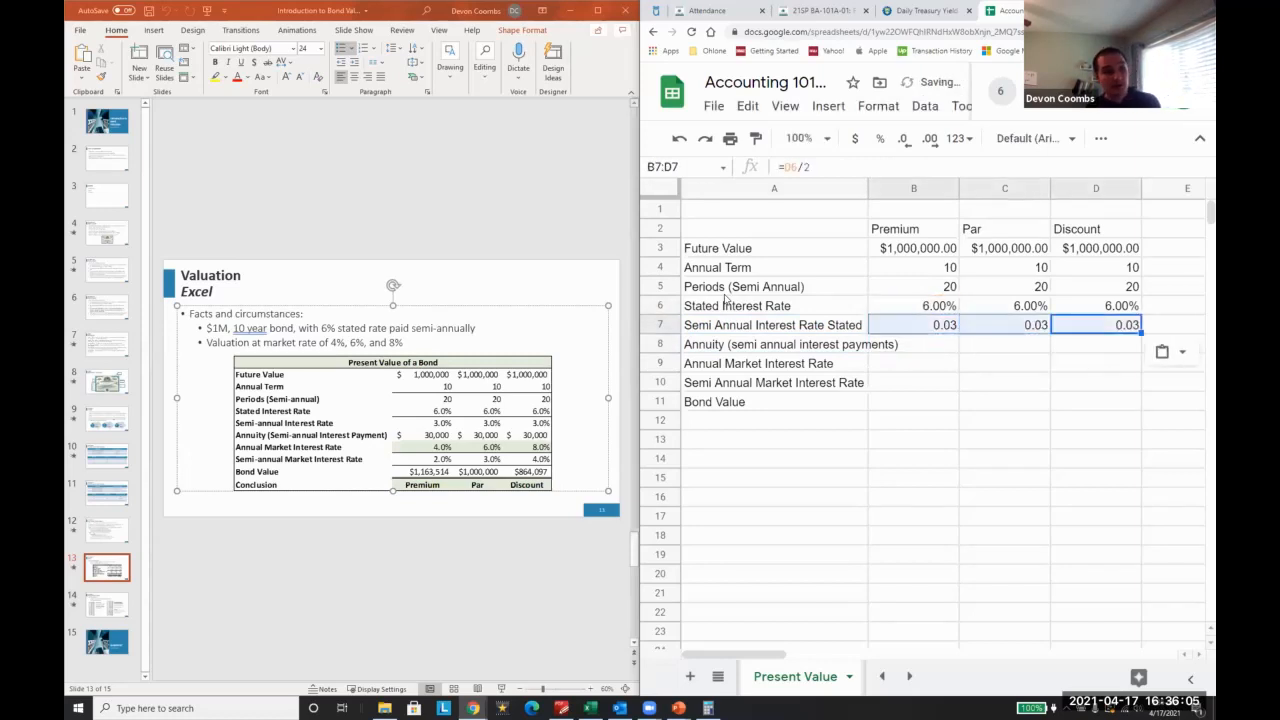
{"action": "left_click", "coordinate": [880, 138]}
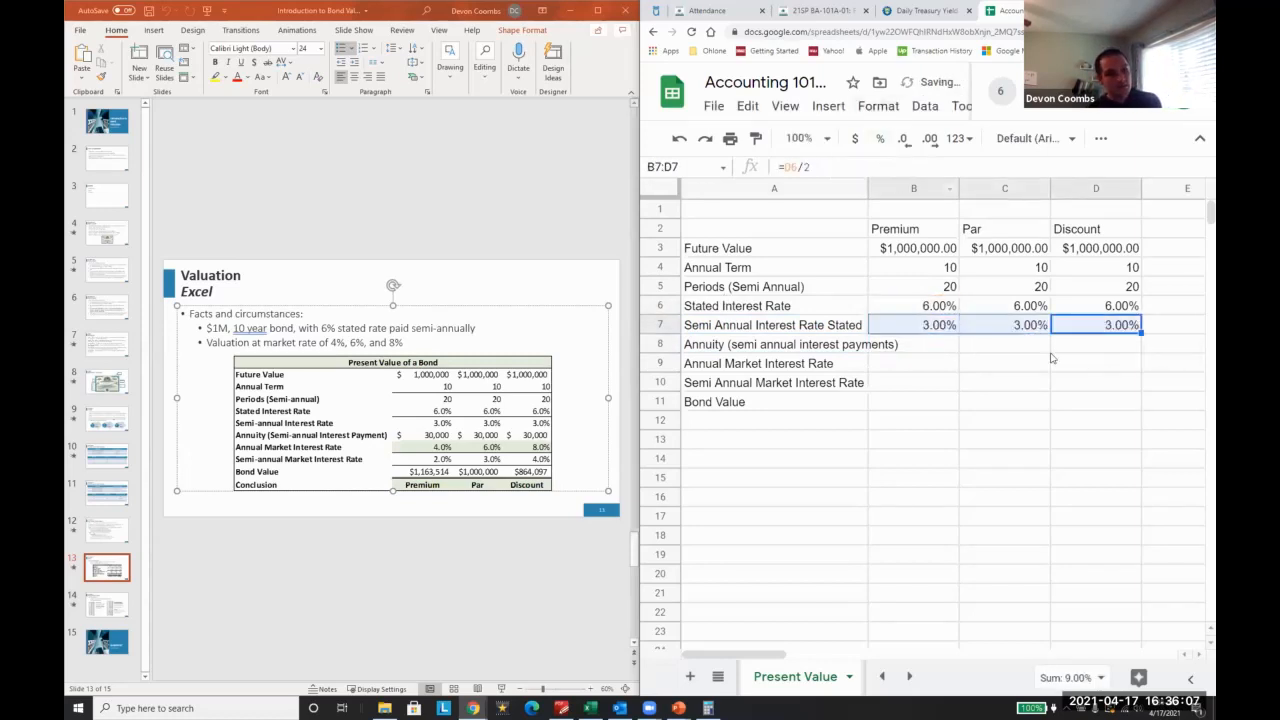
- Calculate the annuity payment in B8 with =B3*B7, multiplying the Future Value by the stated semi-annual rate
{"action": "left_click", "coordinate": [824, 303]}
{"action": "left_click", "coordinate": [936, 311]}
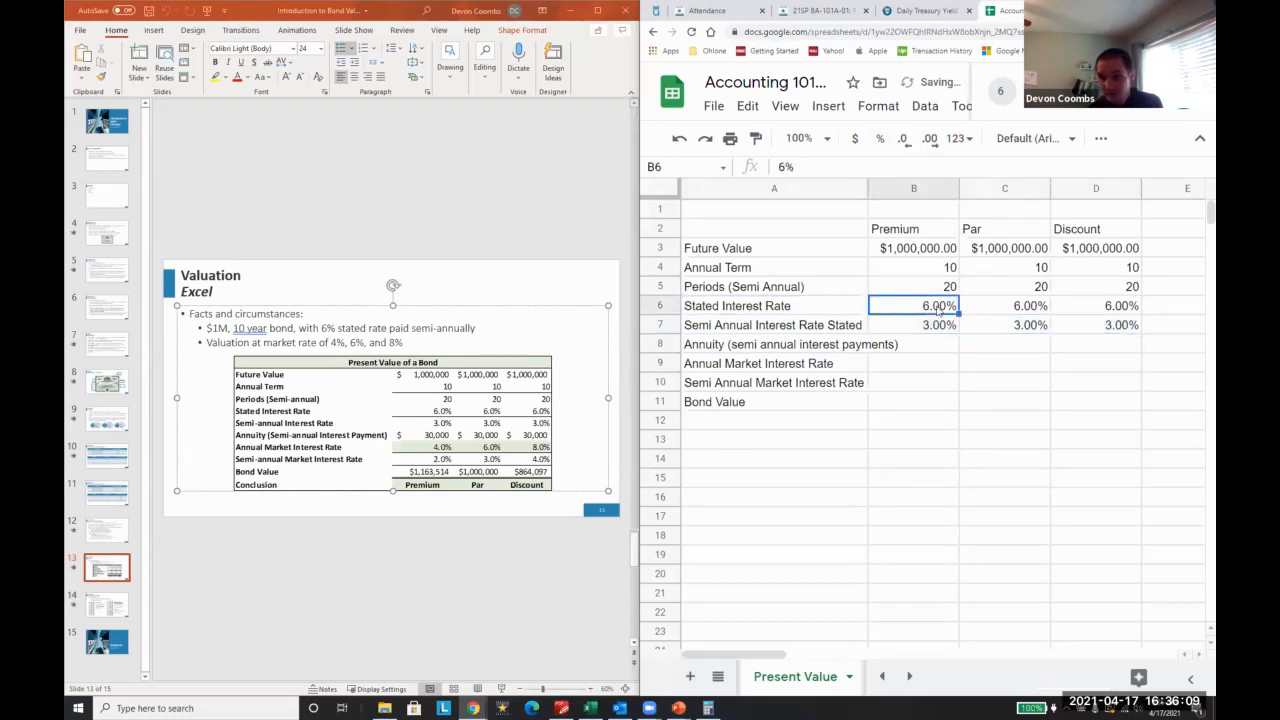
{"action": "key", "text": "Down"}
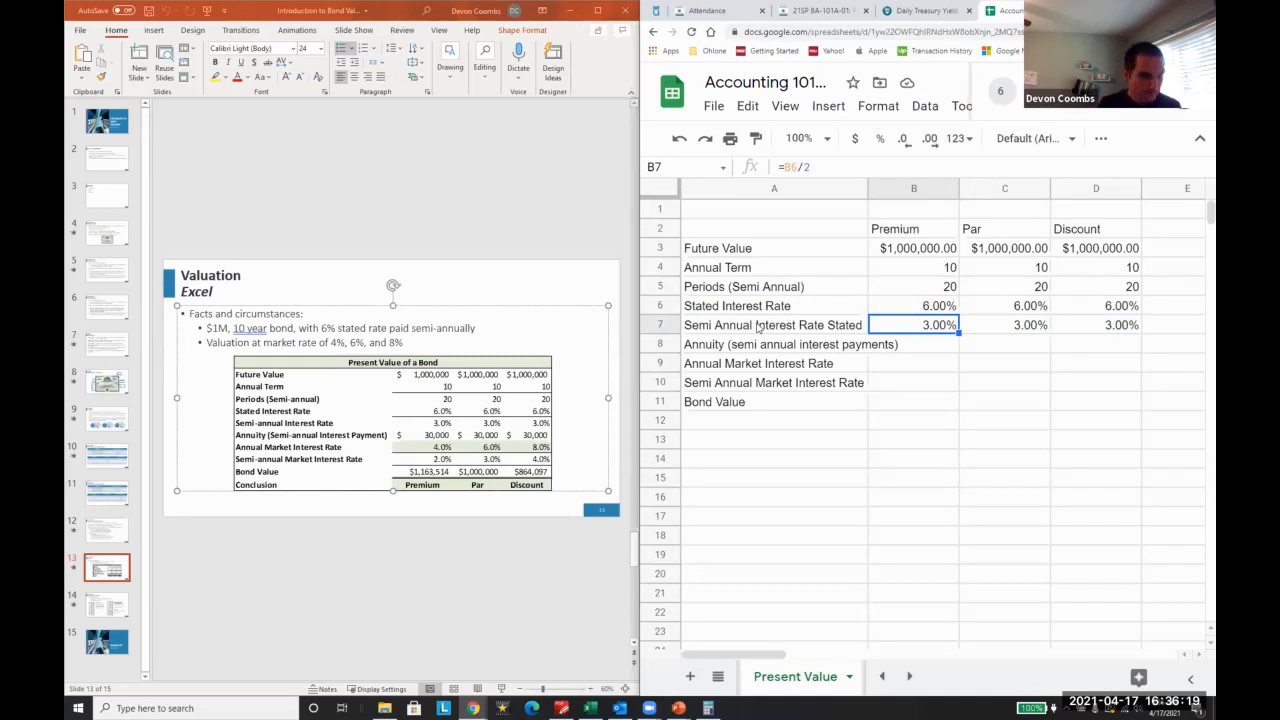
{"action": "key", "text": "Down"}
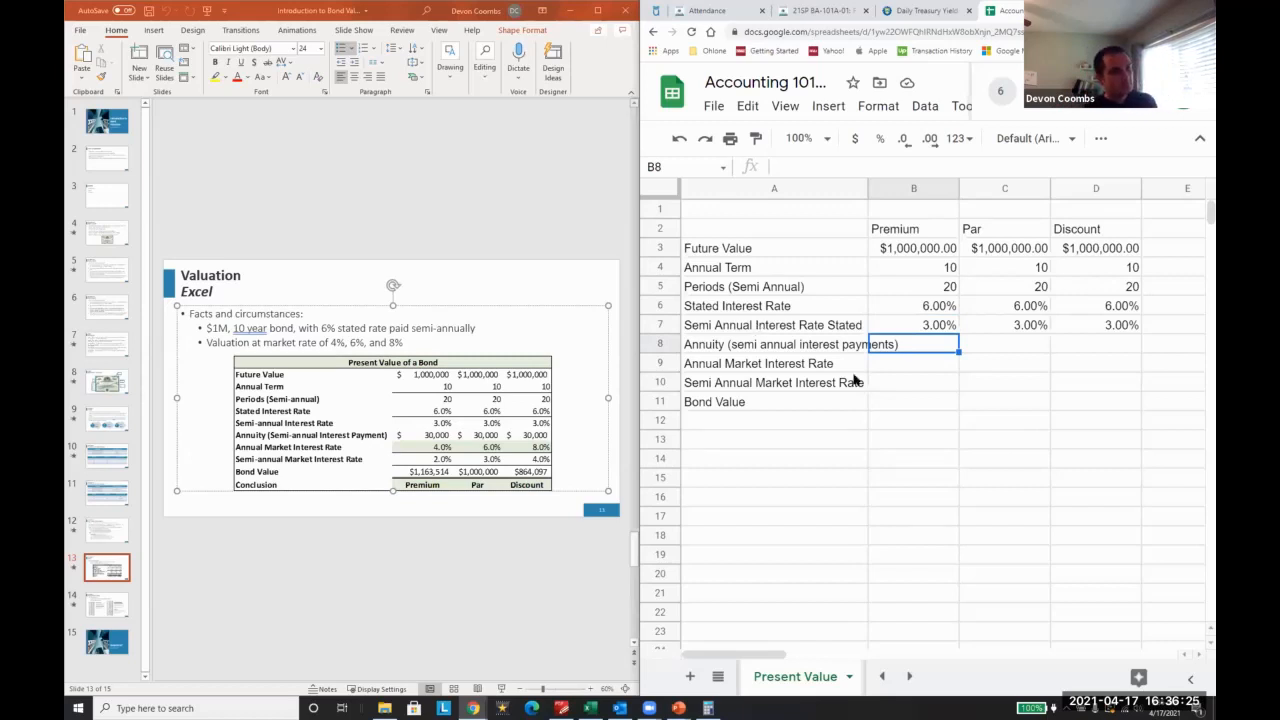
{"action": "type", "text": "="}
{"action": "key", "text": "Up"}
{"action": "key", "text": "Up"}
{"action": "key", "text": "Up"}
{"action": "key", "text": "Up"}
{"action": "key", "text": "Up"}
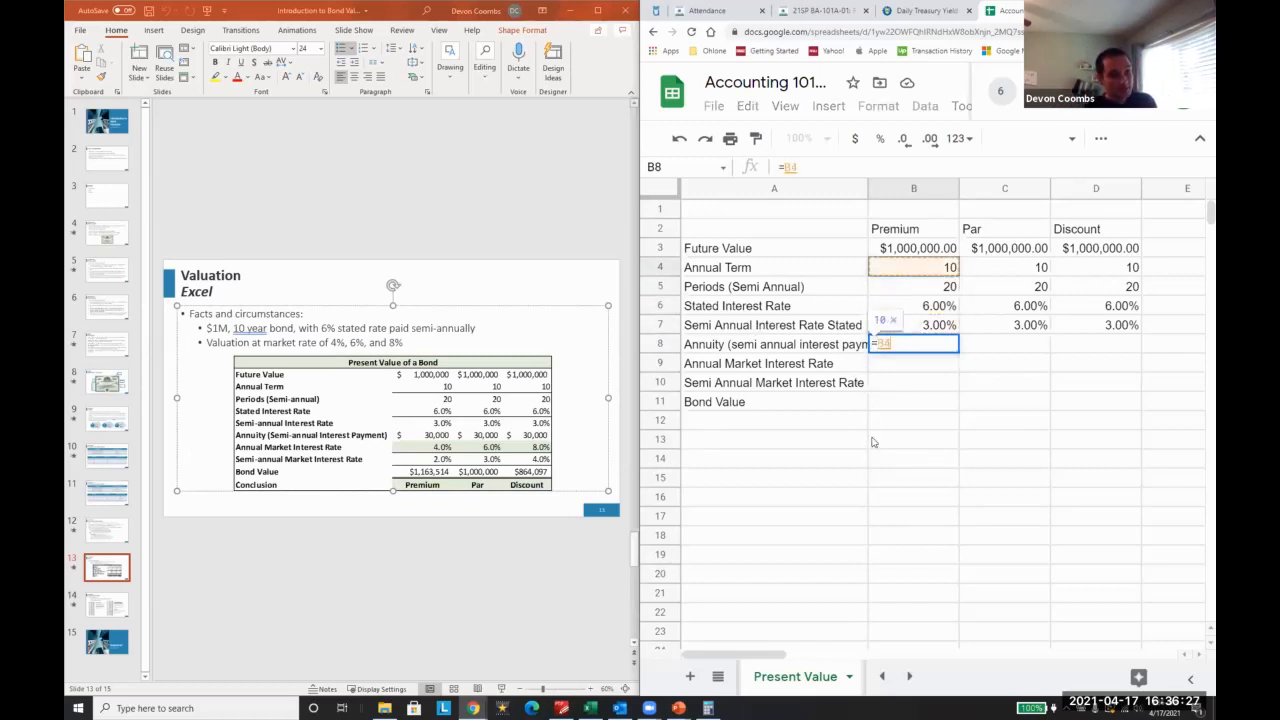
{"action": "type", "text": "*"}
{"action": "key", "text": "Up"}
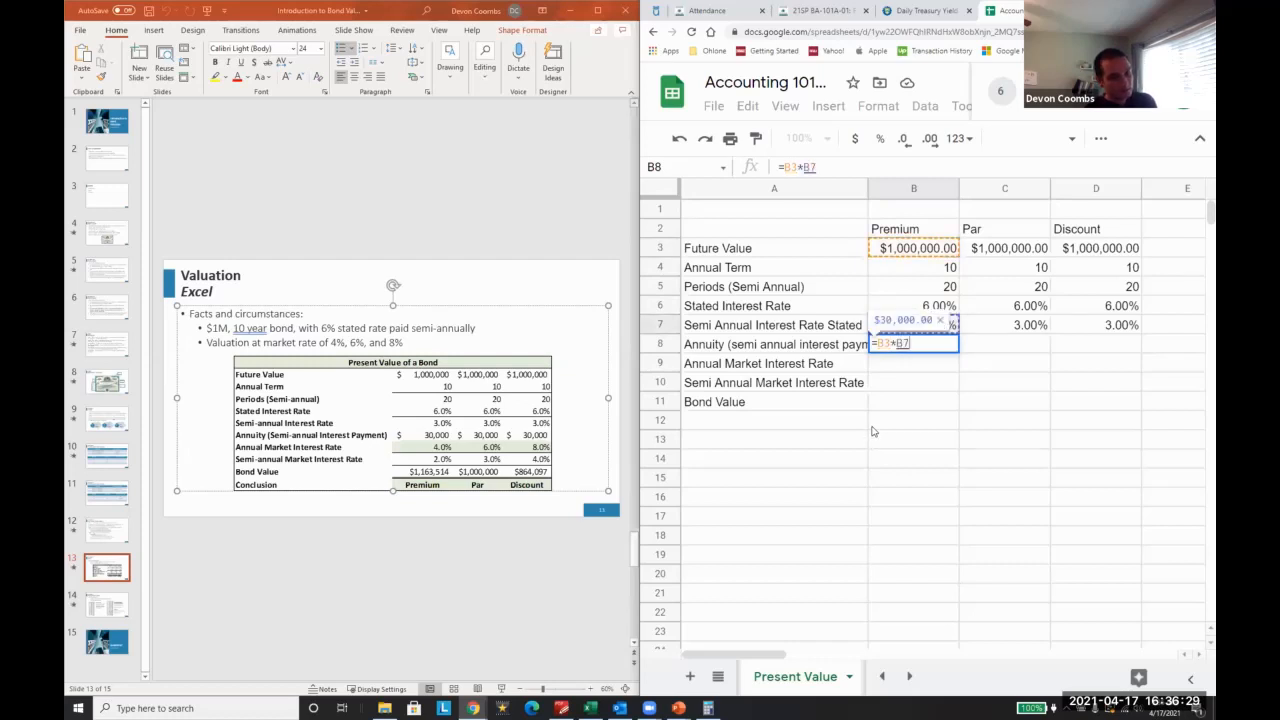
{"action": "key", "text": "Return"}
- Copy the annuity formula from B8 to the Par and Discount columns in C8 and D8
{"action": "key", "text": "Up"}
{"action": "key", "text": "ctrl+c"}
{"action": "key", "text": "Right"}
{"action": "key", "text": "ctrl+v"}
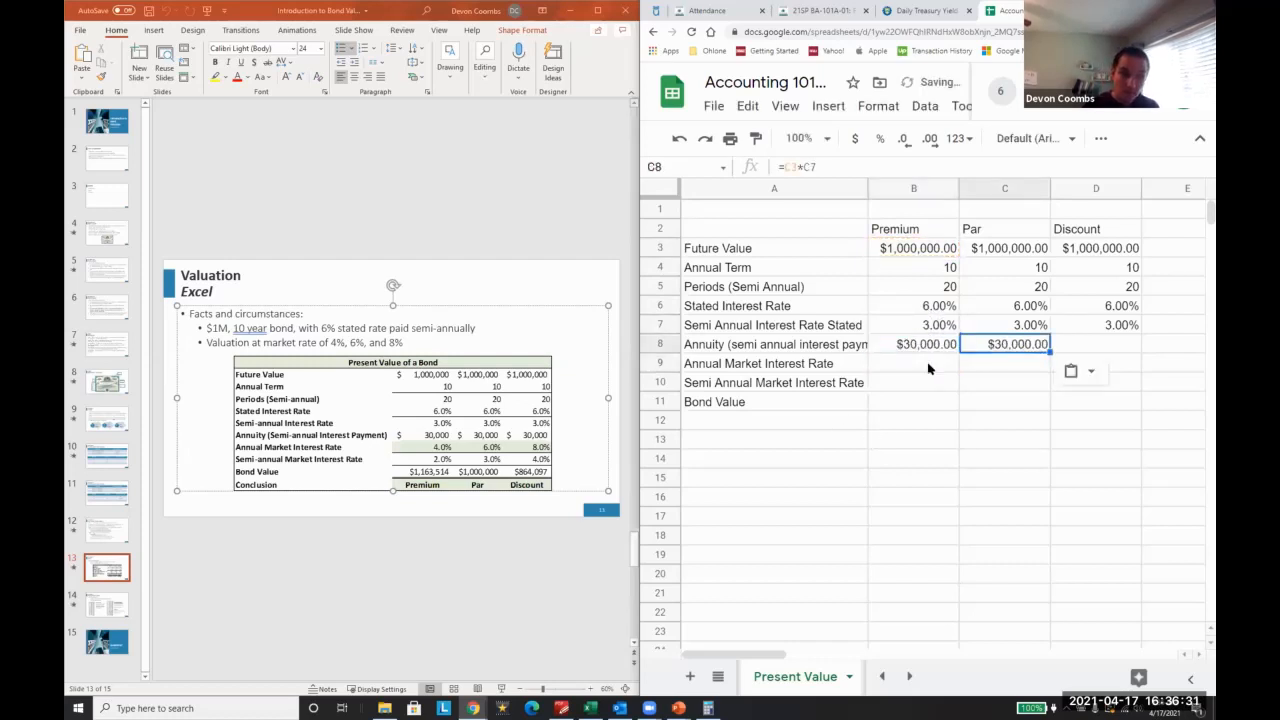
{"action": "key", "text": "Right"}
{"action": "key", "text": "ctrl+v"}
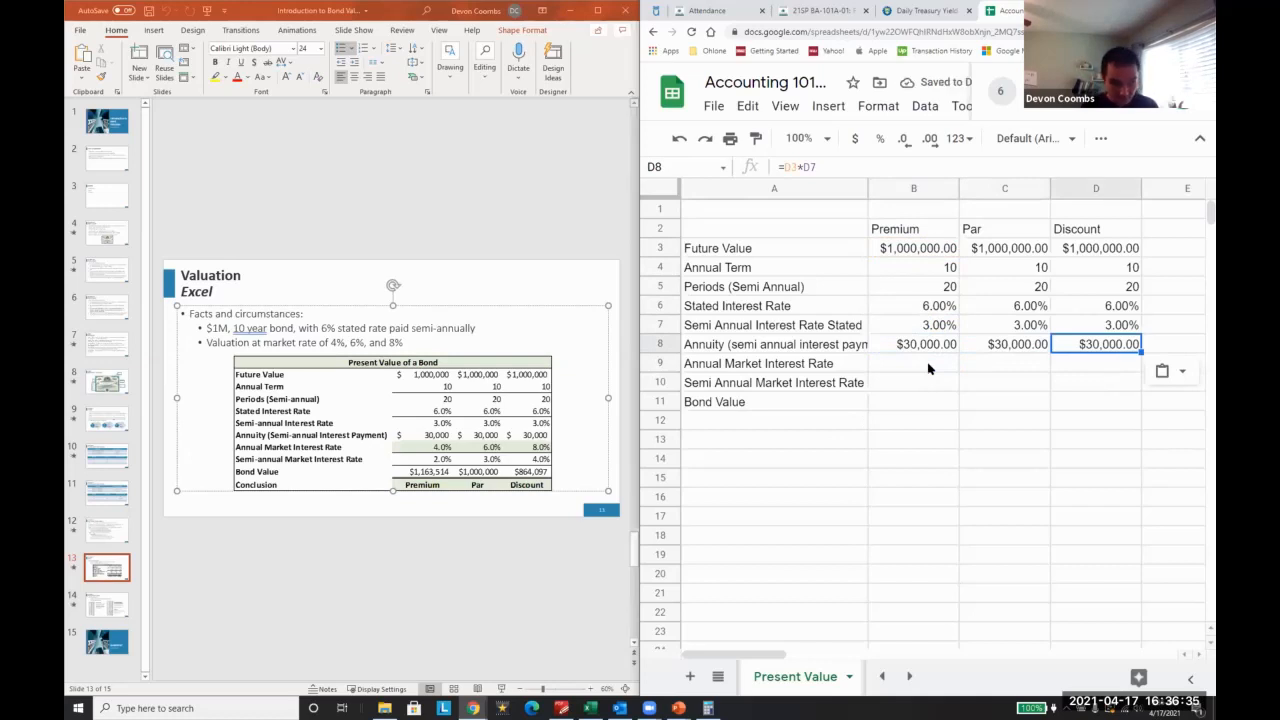
- Set the Annual Market Interest Rate for the Premium column to 4% in B9
{"action": "key", "text": "Left"}
{"action": "key", "text": "Left"}
{"action": "key", "text": "Down"}
{"action": "key", "text": "Left"}
{"action": "key", "text": "Right"}
{"action": "type", "text": "4"}
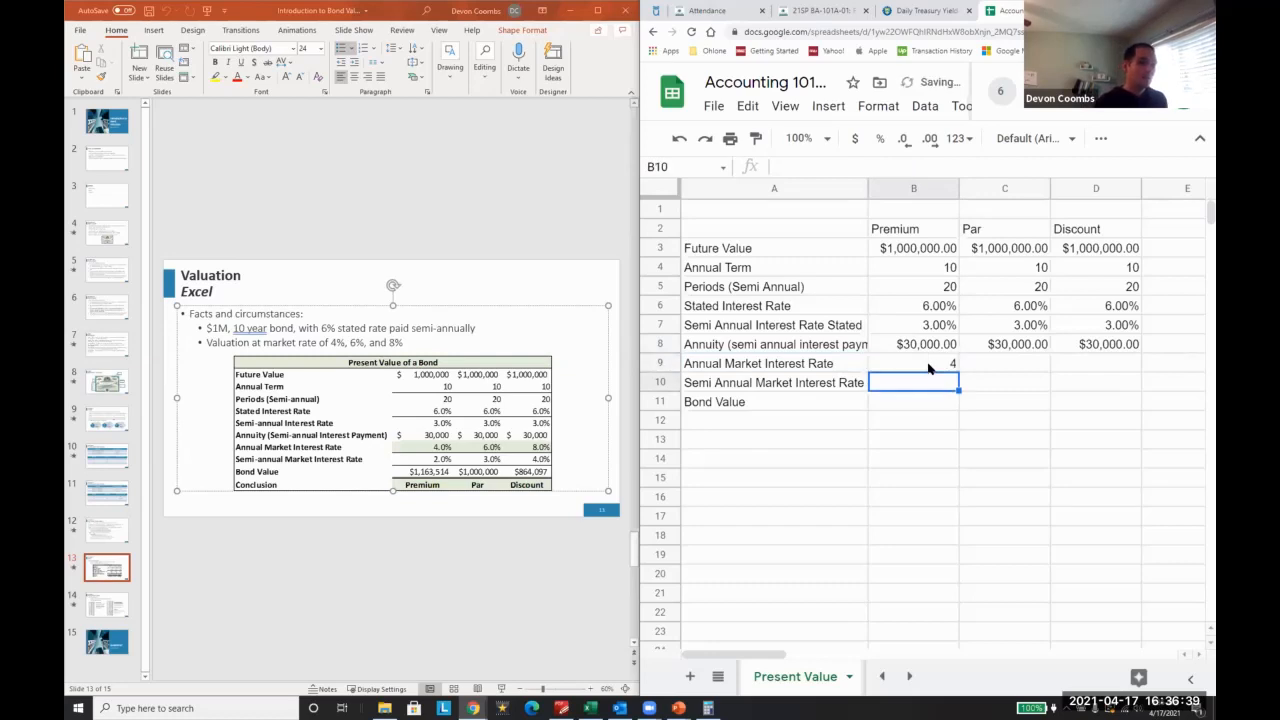
{"action": "type", "text": "4%"}
{"action": "key", "text": "Return"}
- Copy the 4% Annual Market Interest Rate from B9 to C9 and D9
{"action": "key", "text": "Up"}
{"action": "key", "text": "ctrl+c"}
{"action": "key", "text": "Right"}
{"action": "key", "text": "ctrl+v"}
{"action": "key", "text": "Right"}
{"action": "key", "text": "ctrl+v"}
- Set the Annual Market Interest Rate to 6% for Par in C9 and 8% for Discount in D9
{"action": "key", "text": "Left"}
{"action": "type", "text": "6%"}
{"action": "key", "text": "Return"}
{"action": "key", "text": "Up"}
{"action": "key", "text": "Right"}
{"action": "type", "text": "8%"}
{"action": "key", "text": "Return"}
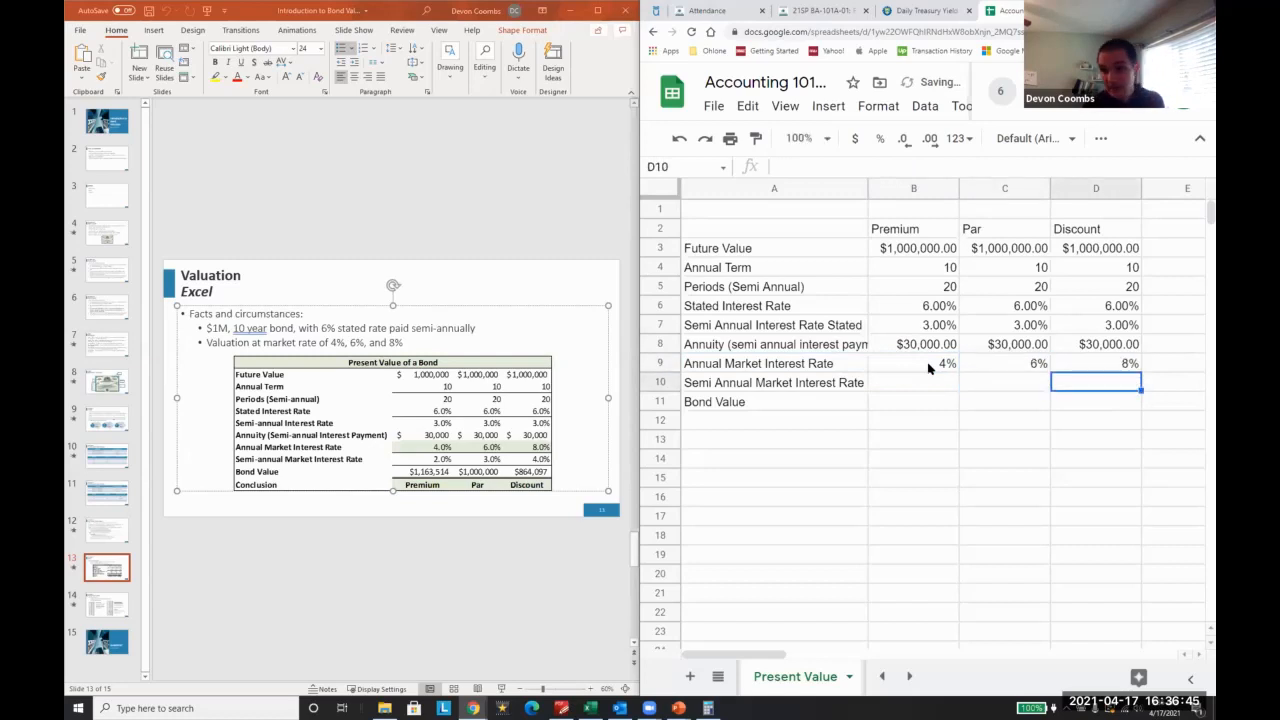
- Calculate the Semi Annual Market Interest Rate for the Premium column in B10 with =B9/2
{"action": "key", "text": "Left"}
{"action": "key", "text": "Up"}
{"action": "key", "text": "Left"}
{"action": "key", "text": "Right"}
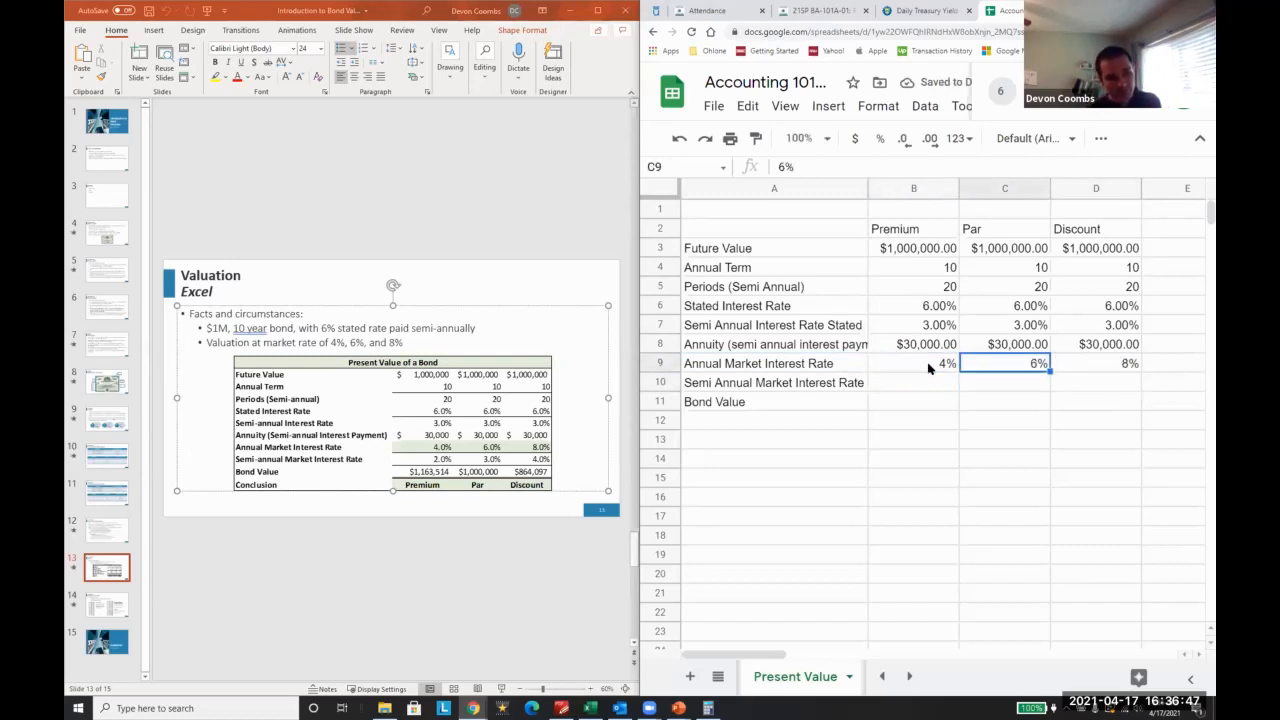
{"action": "key", "text": "Right"}
{"action": "key", "text": "Left"}
{"action": "key", "text": "Left"}
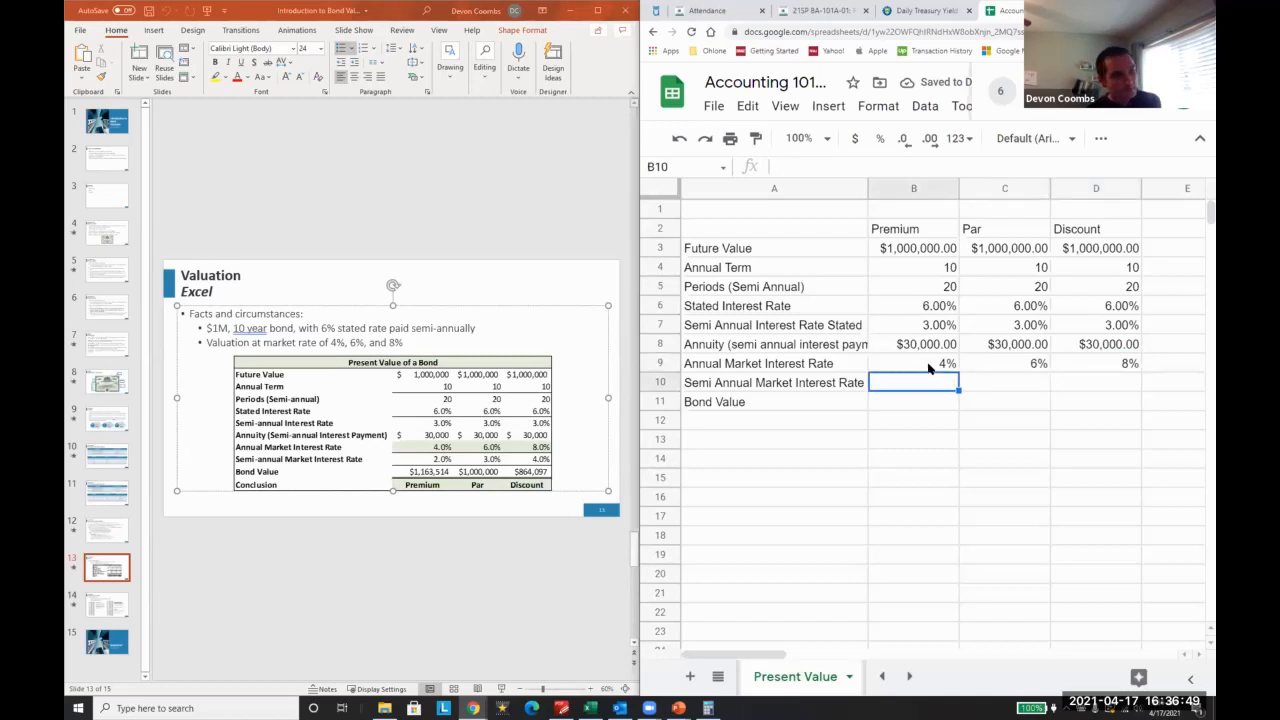
{"action": "type", "text": "="}
{"action": "left_click", "coordinate": [928, 366]}
{"action": "type", "text": "/2"}
{"action": "key", "text": "Return"}
- Copy the semi-annual market rate formula to C10 and D10 and format B10:D10 as percentages
{"action": "key", "text": "Up"}
{"action": "key", "text": "ctrl+c"}
{"action": "key", "text": "Right"}
{"action": "key", "text": "ctrl+v"}
{"action": "key", "text": "Right"}
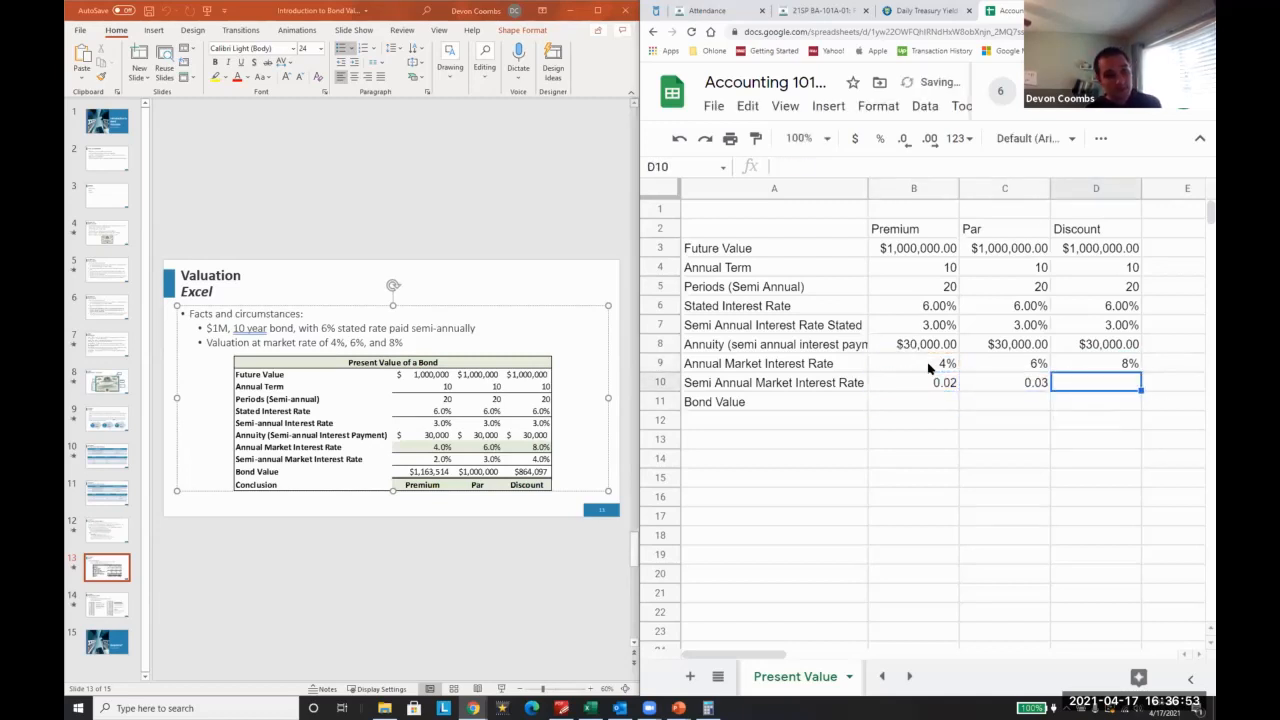
{"action": "key", "text": "ctrl+v"}
{"action": "key", "text": "shift+Left"}
{"action": "key", "text": "shift+Left"}
{"action": "left_click", "coordinate": [880, 138]}
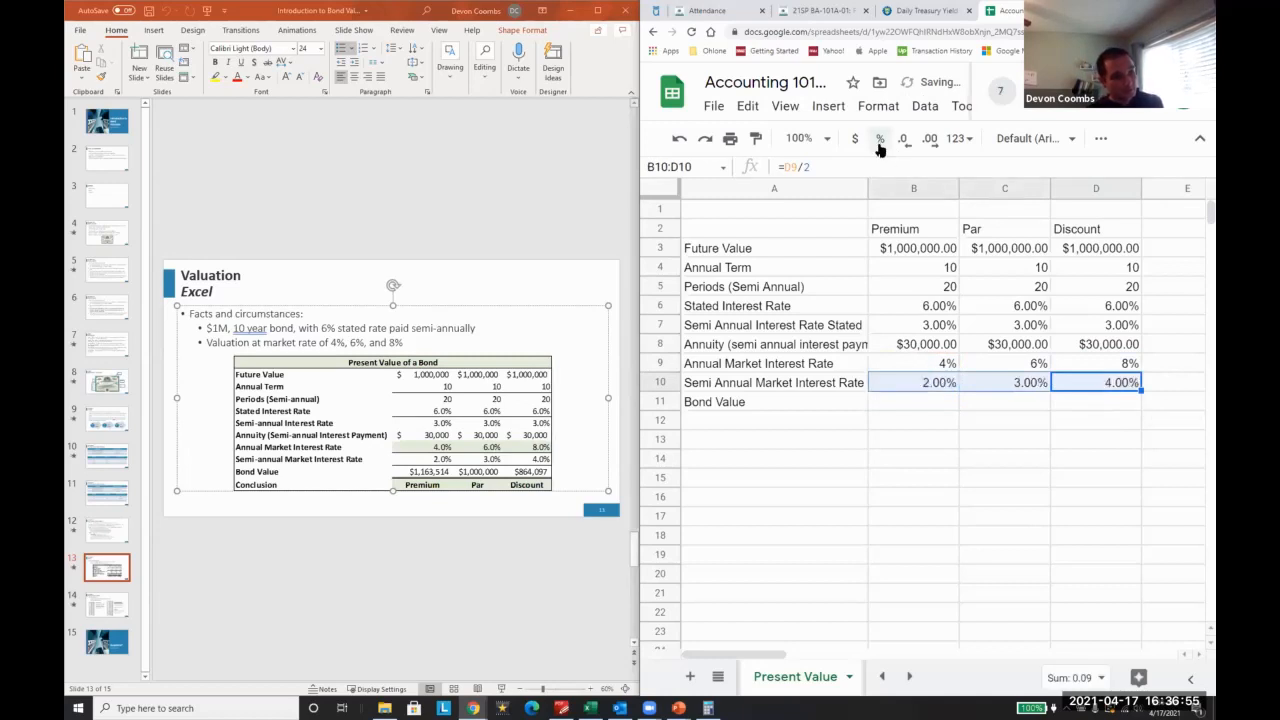
{"action": "left_click", "coordinate": [802, 369]}
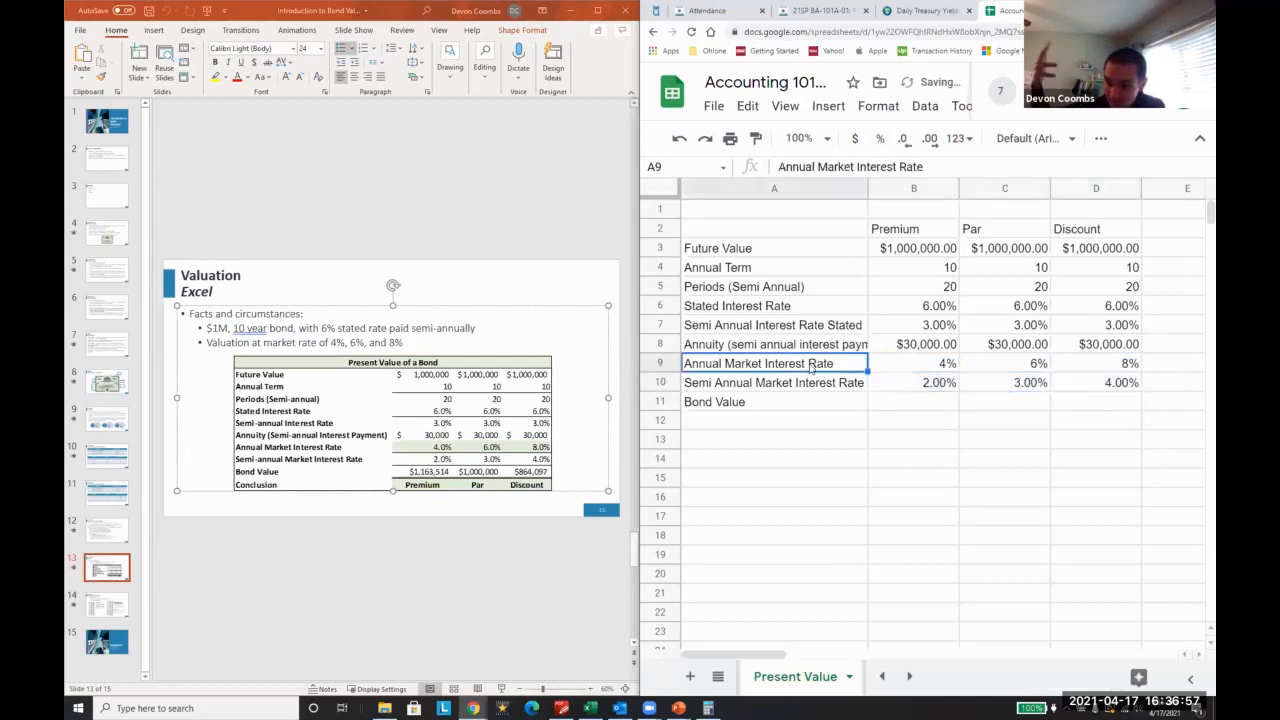
{"action": "left_click", "coordinate": [812, 402]}
{"action": "key", "text": "Up"}
{"action": "key", "text": "Right"}
{"action": "key", "text": "Right"}
{"action": "key", "text": "Left"}
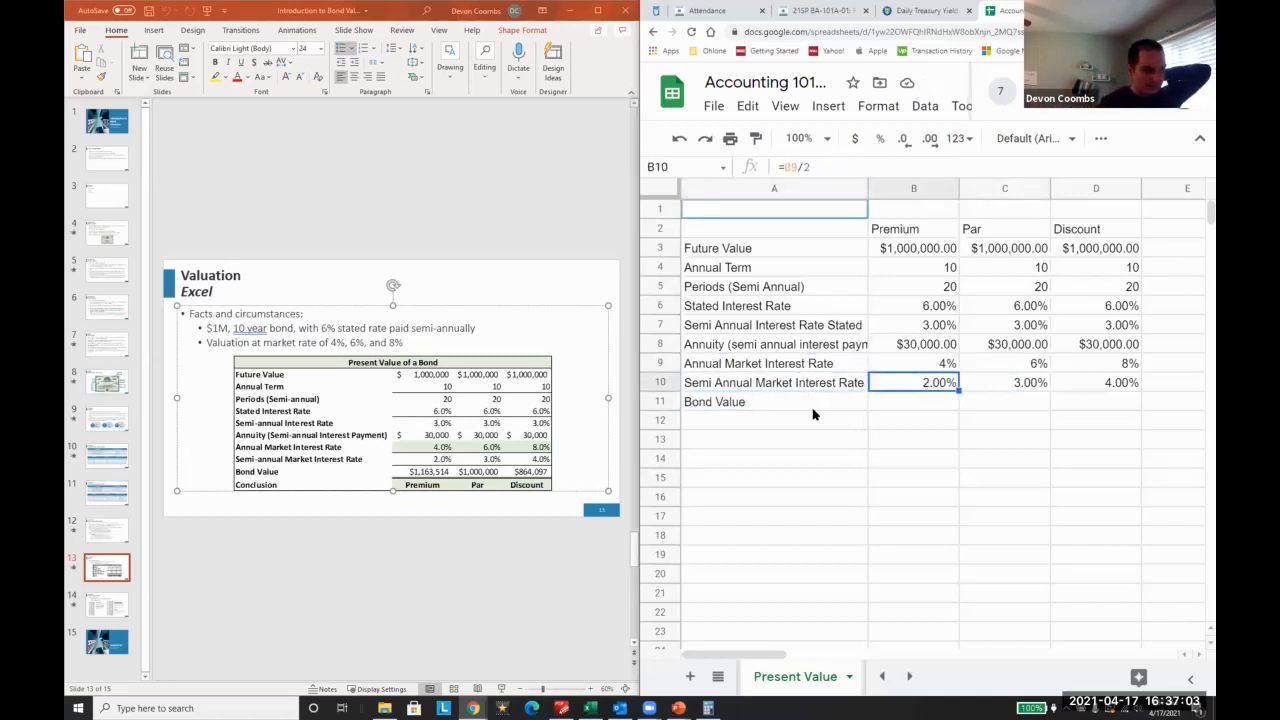
{"action": "key", "text": "Down"}
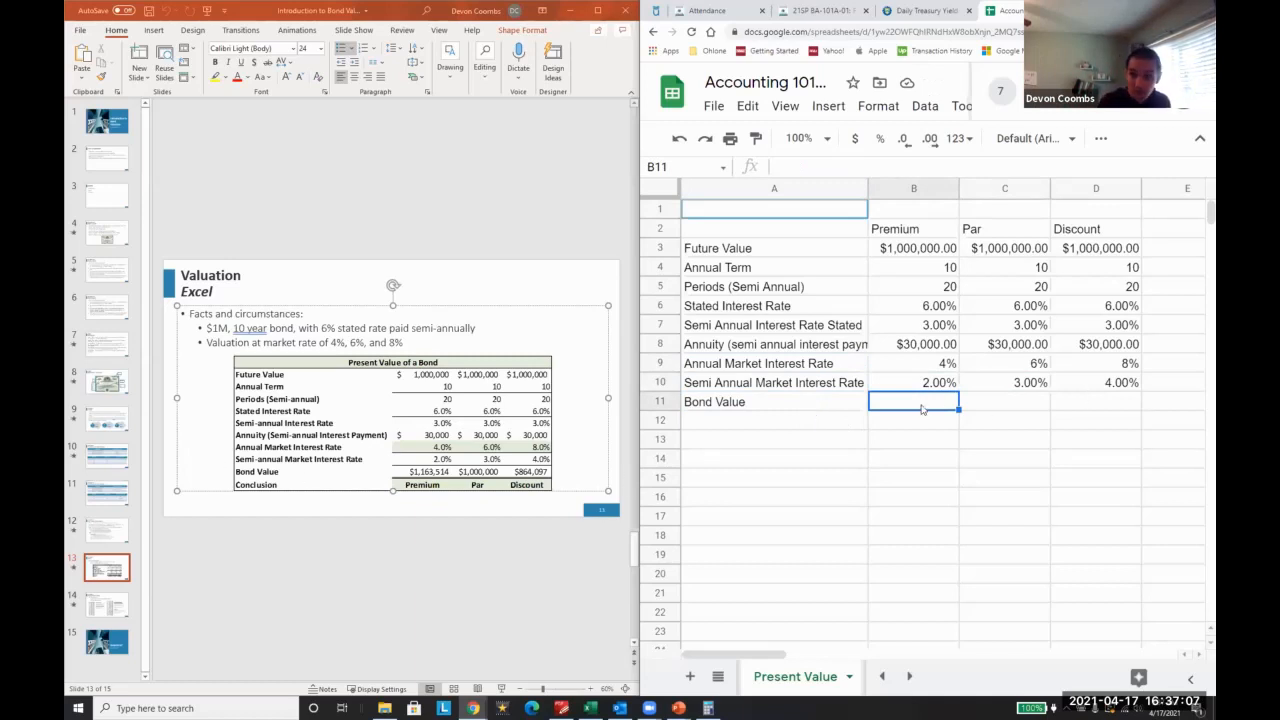
{"action": "type", "text": "=PV"}
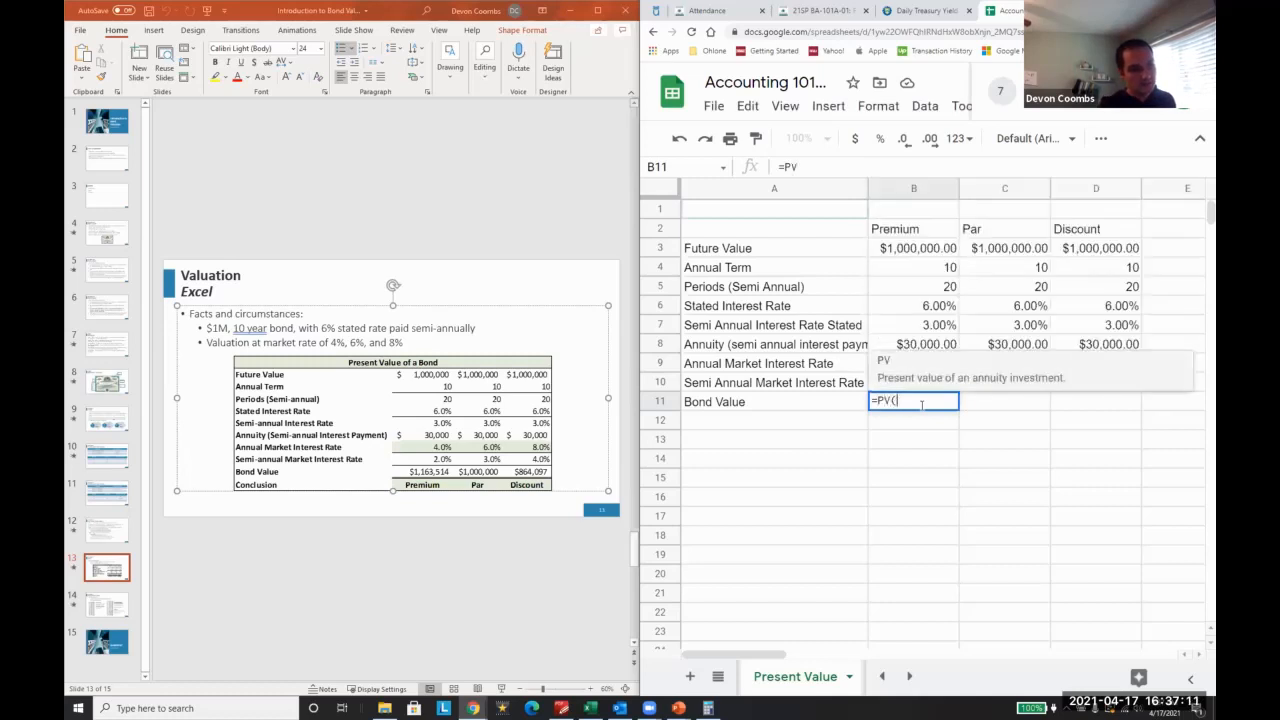
{"action": "type", "text": "(,"}
{"action": "key", "text": "BackSpace"}
{"action": "left_click", "coordinate": [926, 389]}
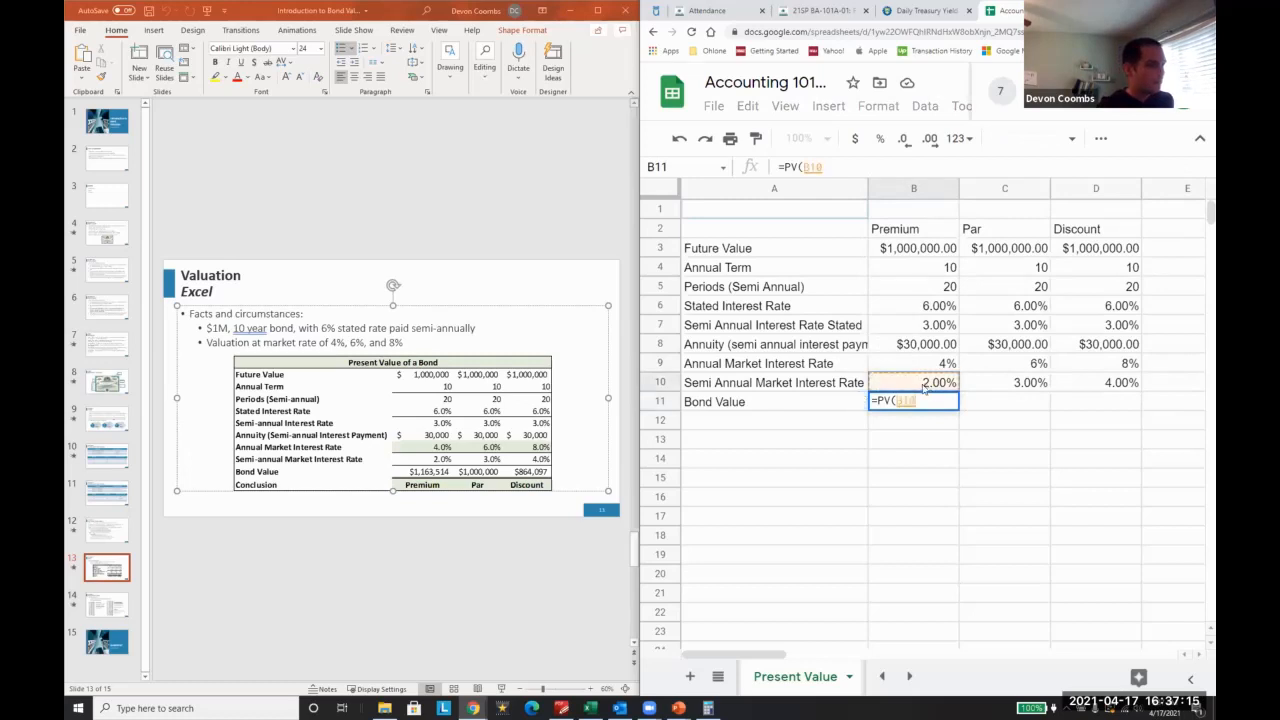
{"action": "key", "text": "Escape"}
{"action": "type", "text": "=presen"}
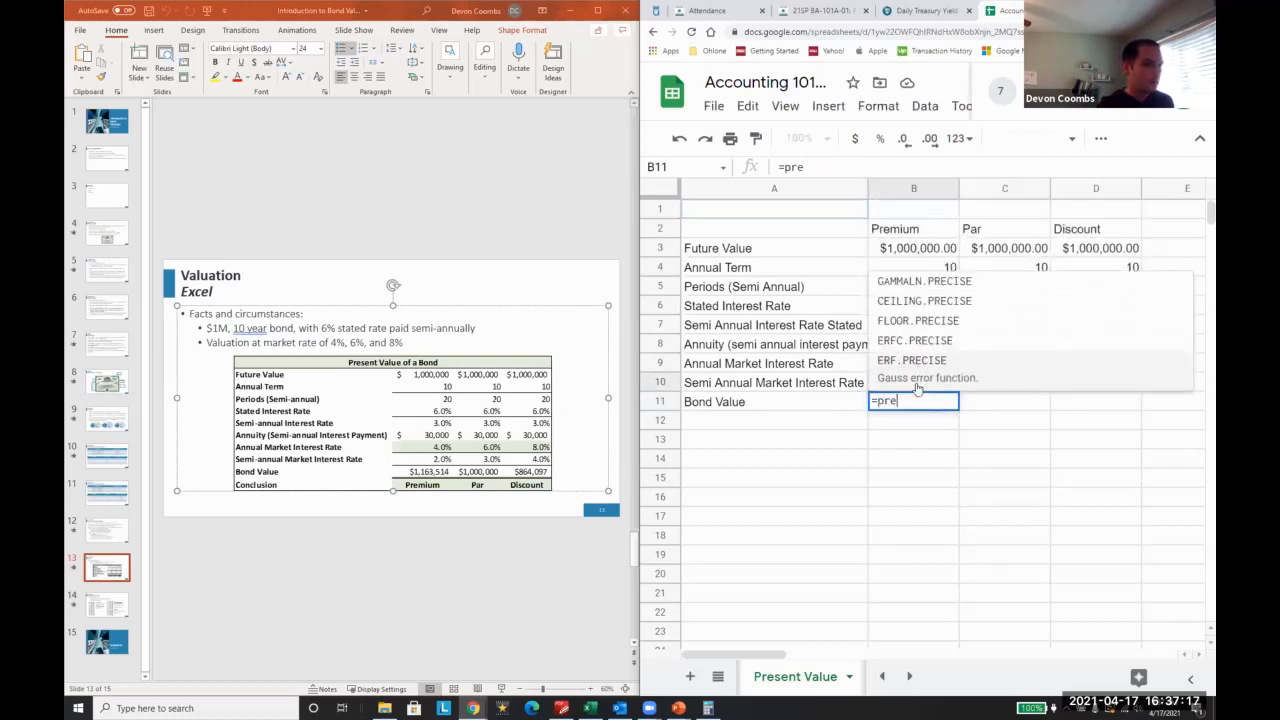
{"action": "key", "text": "BackSpace"}
{"action": "key", "text": "BackSpace"}
{"action": "key", "text": "BackSpace"}
{"action": "key", "text": "BackSpace"}
{"action": "key", "text": "BackSpace"}
{"action": "key", "text": "BackSpace"}
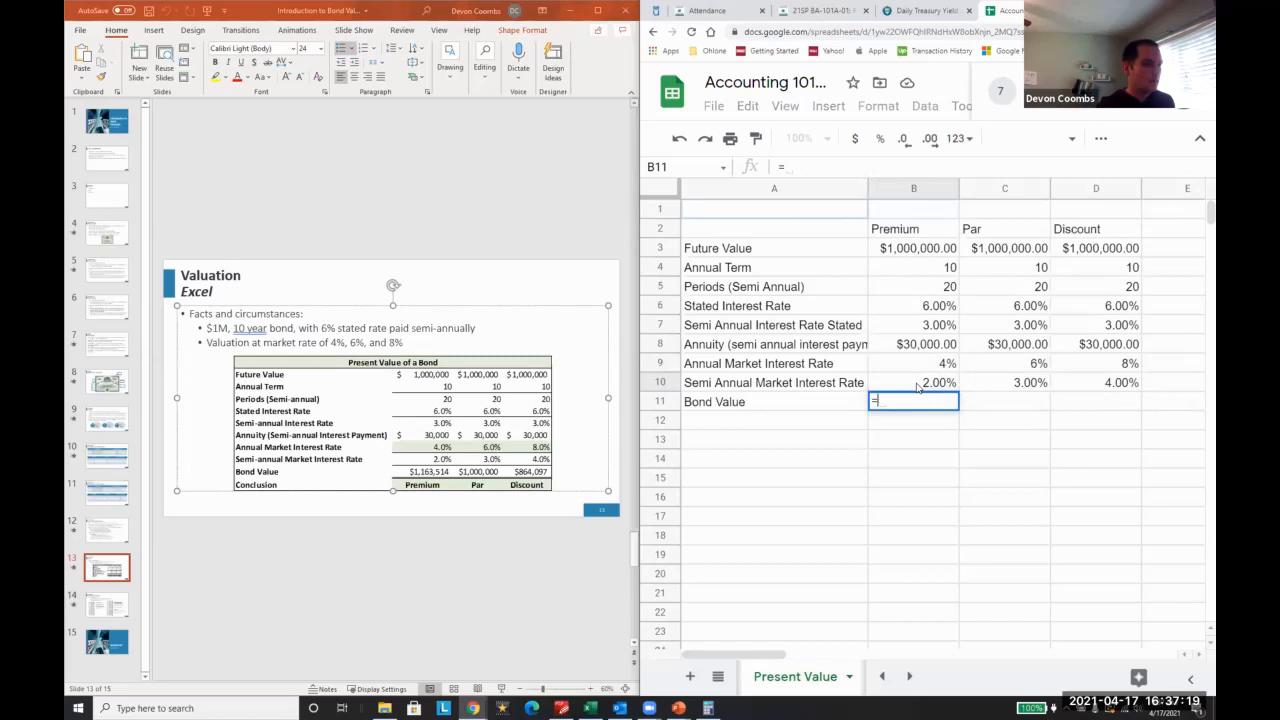
- Begin the Bond Value formula in B11 with the PV function, referencing B7 as its first argument
{"action": "type", "text": "PV("}
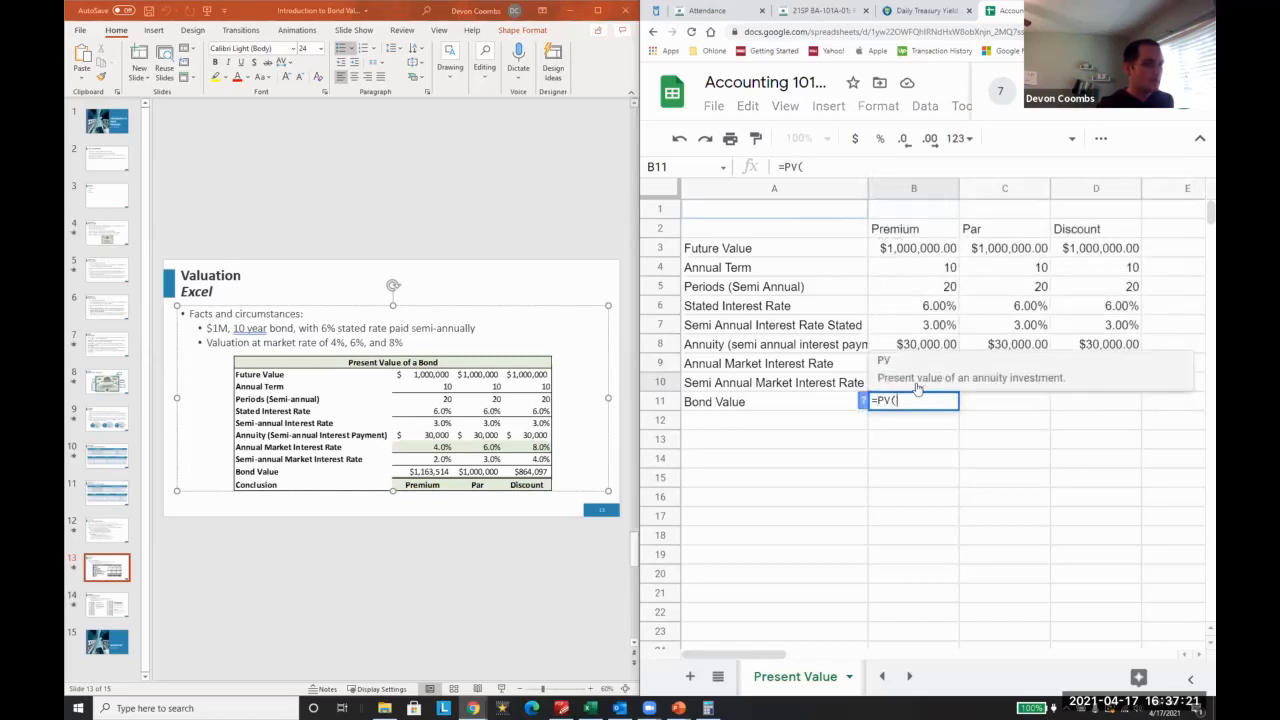
{"action": "left_click", "coordinate": [903, 327]}
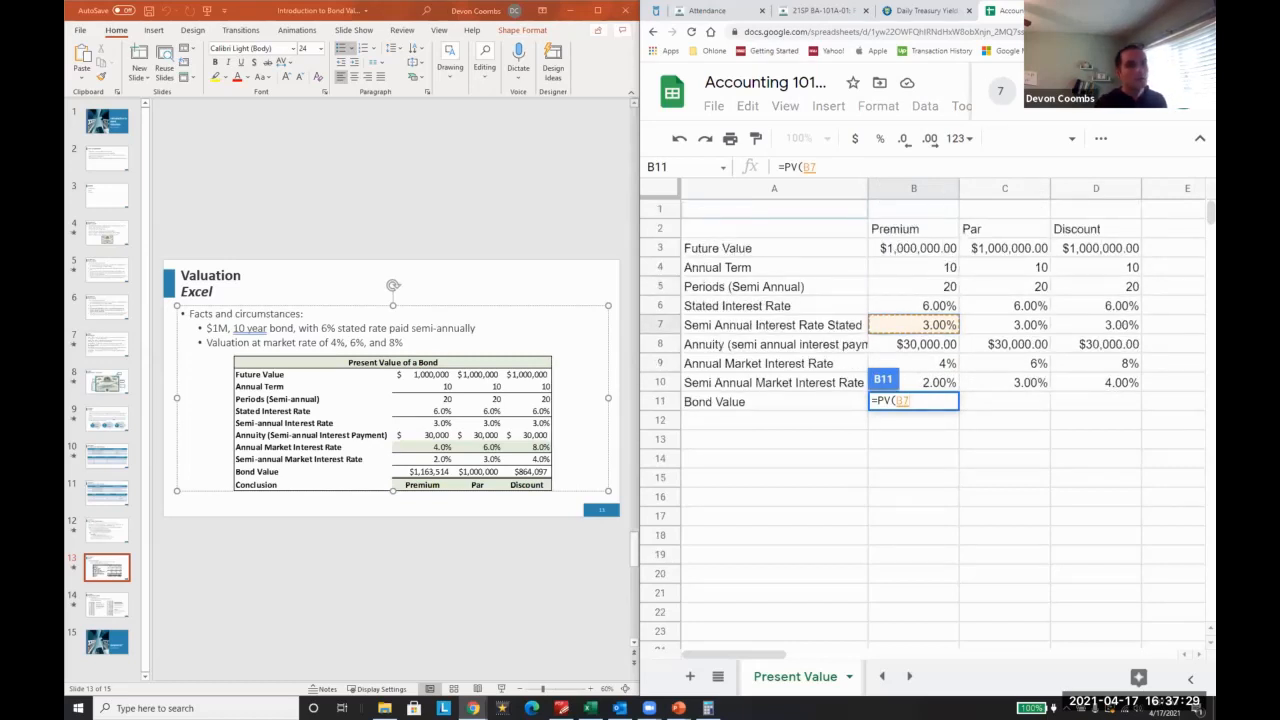
- Search the web in a new tab for "pv formula google sheets" and open the PV function's help page
{"action": "key", "text": "ctrl+t"}
{"action": "type", "text": "pv"}
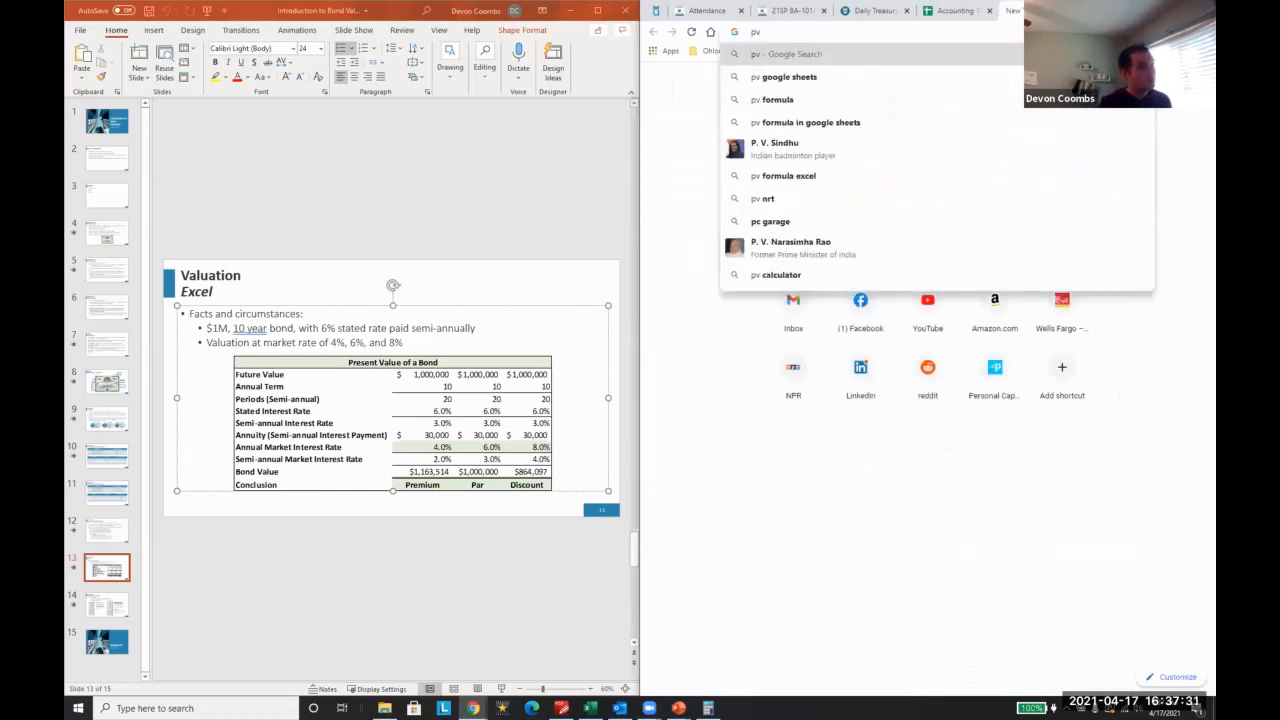
{"action": "type", "text": " formula ex"}
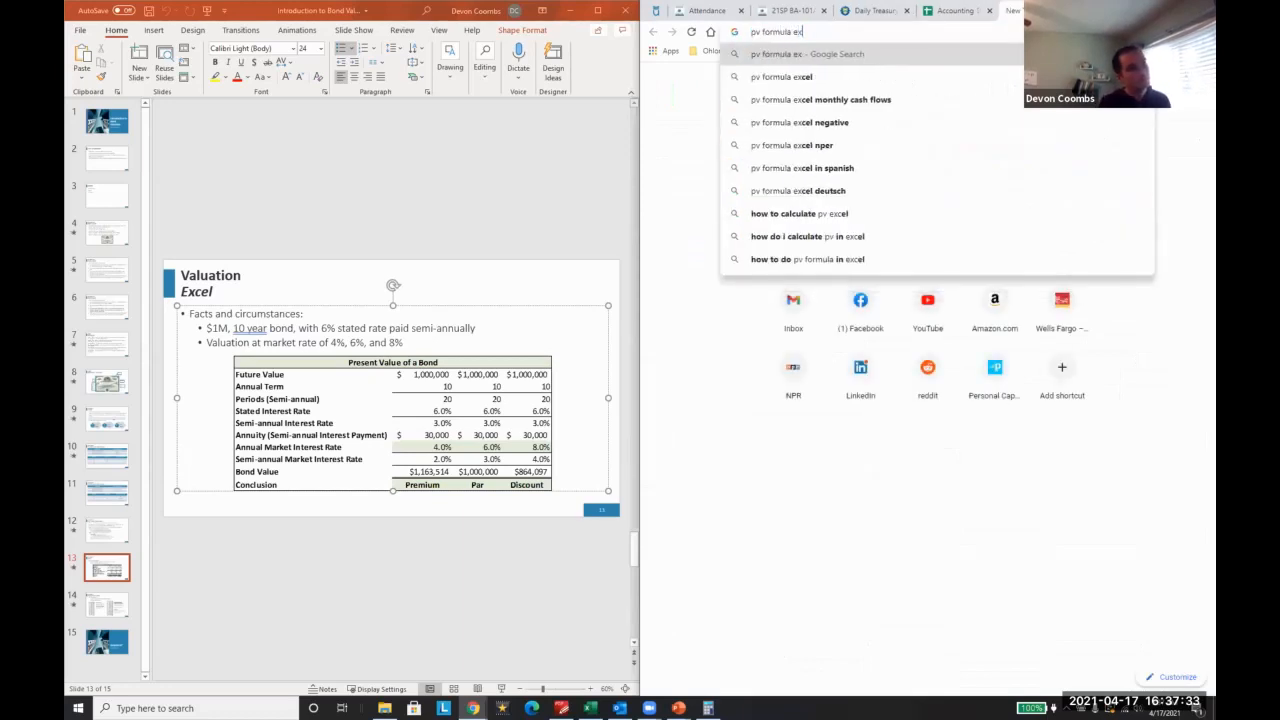
{"action": "key", "text": "BackSpace"}
{"action": "key", "text": "BackSpace"}
{"action": "type", "text": "google"}
{"action": "key", "text": "Return"}
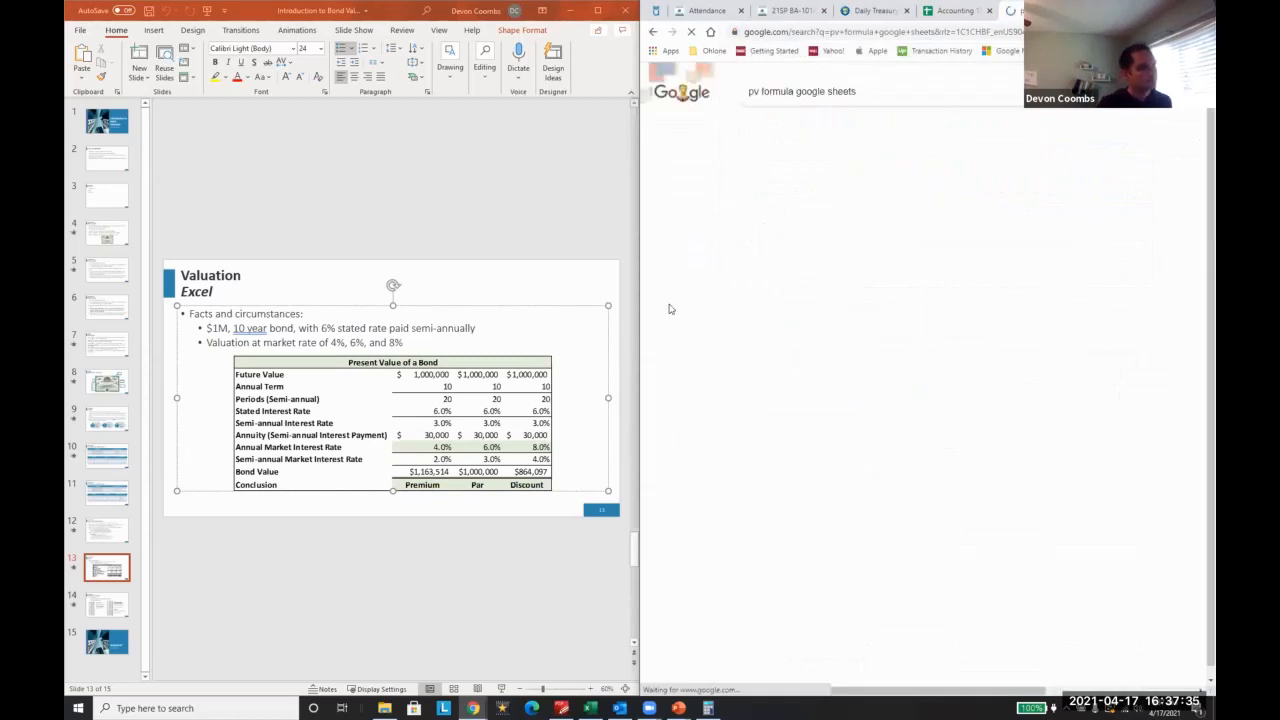
{"action": "left_click", "coordinate": [800, 200]}
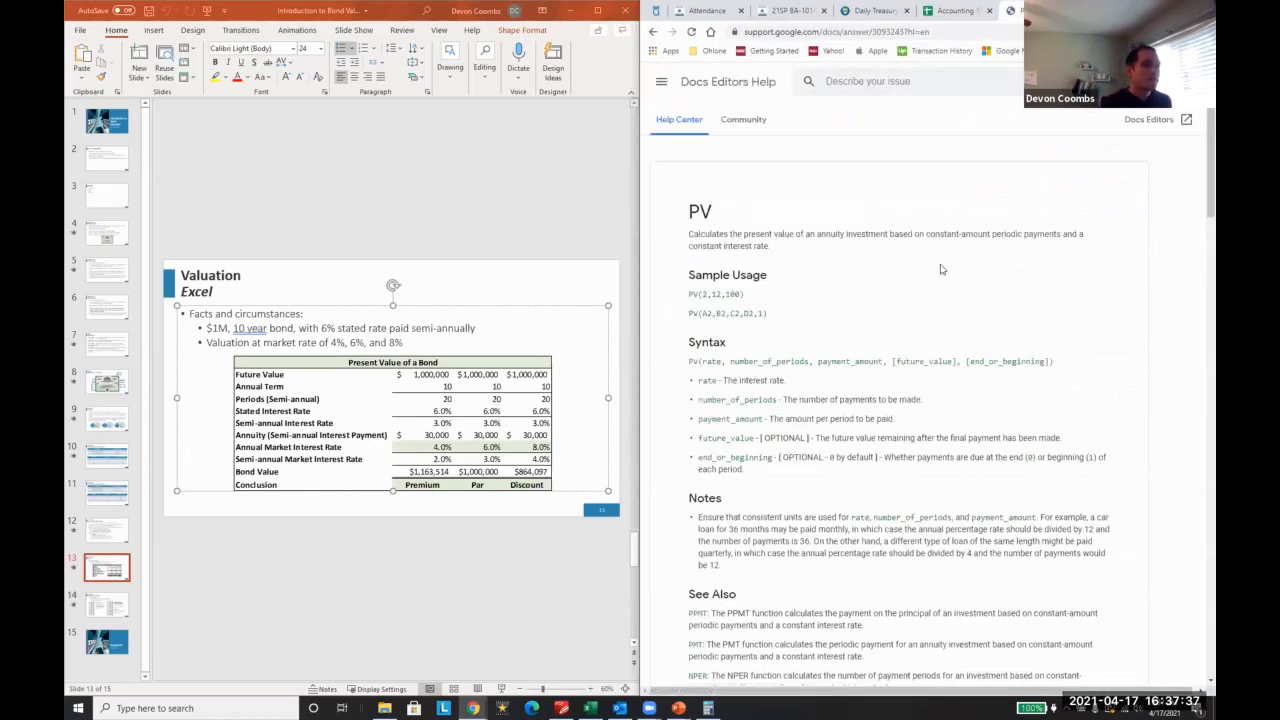
{"action": "scroll", "coordinate": [940, 269], "scroll_direction": "down", "scroll_amount": 1}
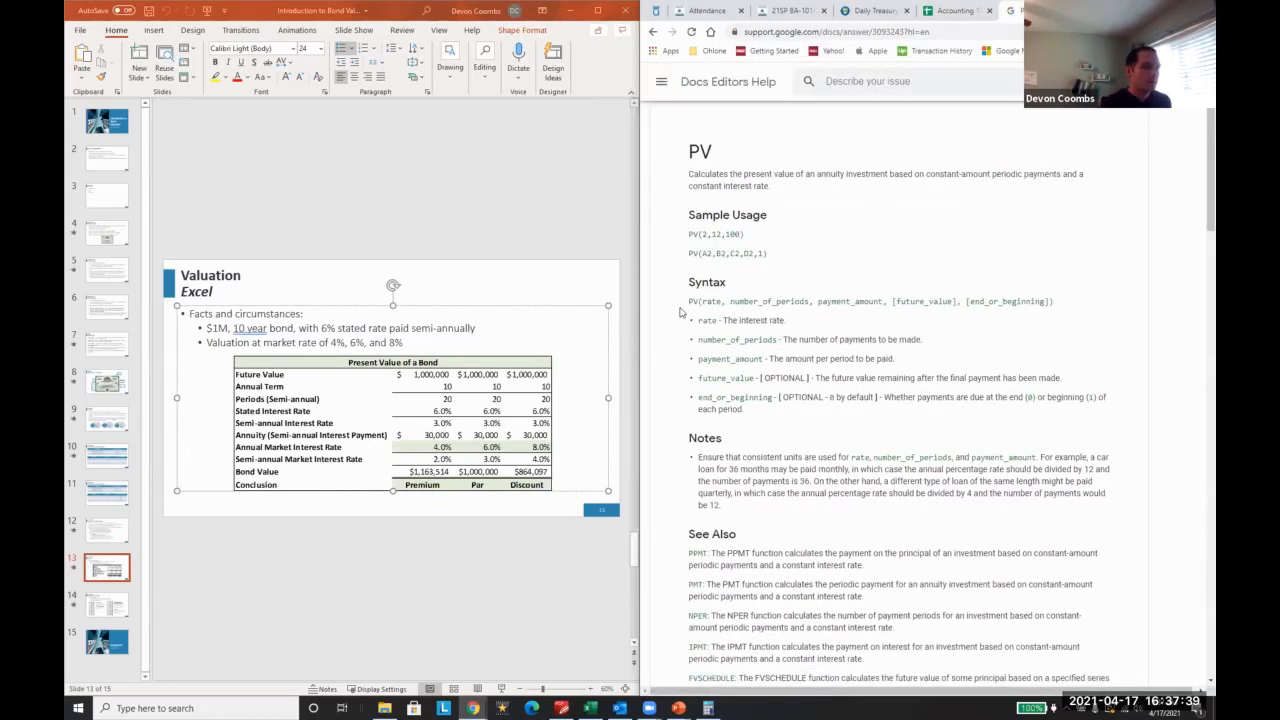
- Copy the PV syntax line from the help page into A1 of the Present Value sheet, discarding the unfinished B11 formula
{"action": "left_click_drag", "start_coordinate": [688, 301], "coordinate": [1064, 311]}
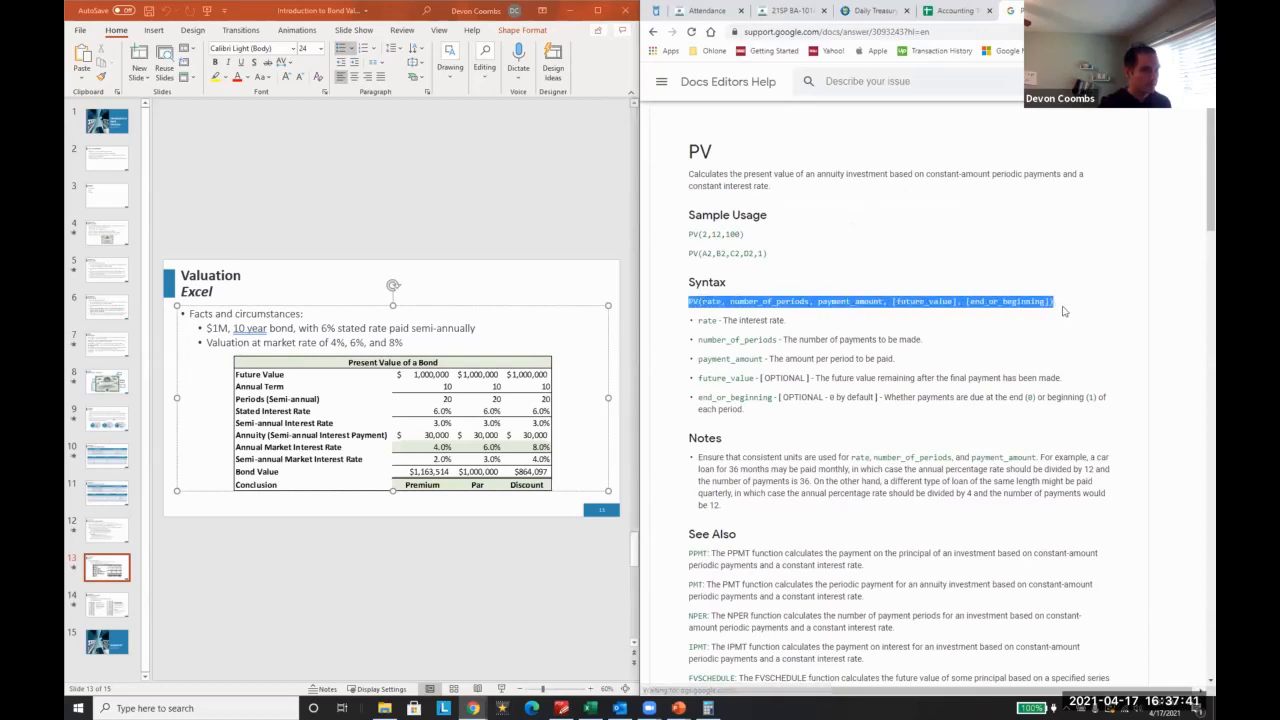
{"action": "left_click", "coordinate": [955, 11]}
{"action": "left_click", "coordinate": [932, 290]}
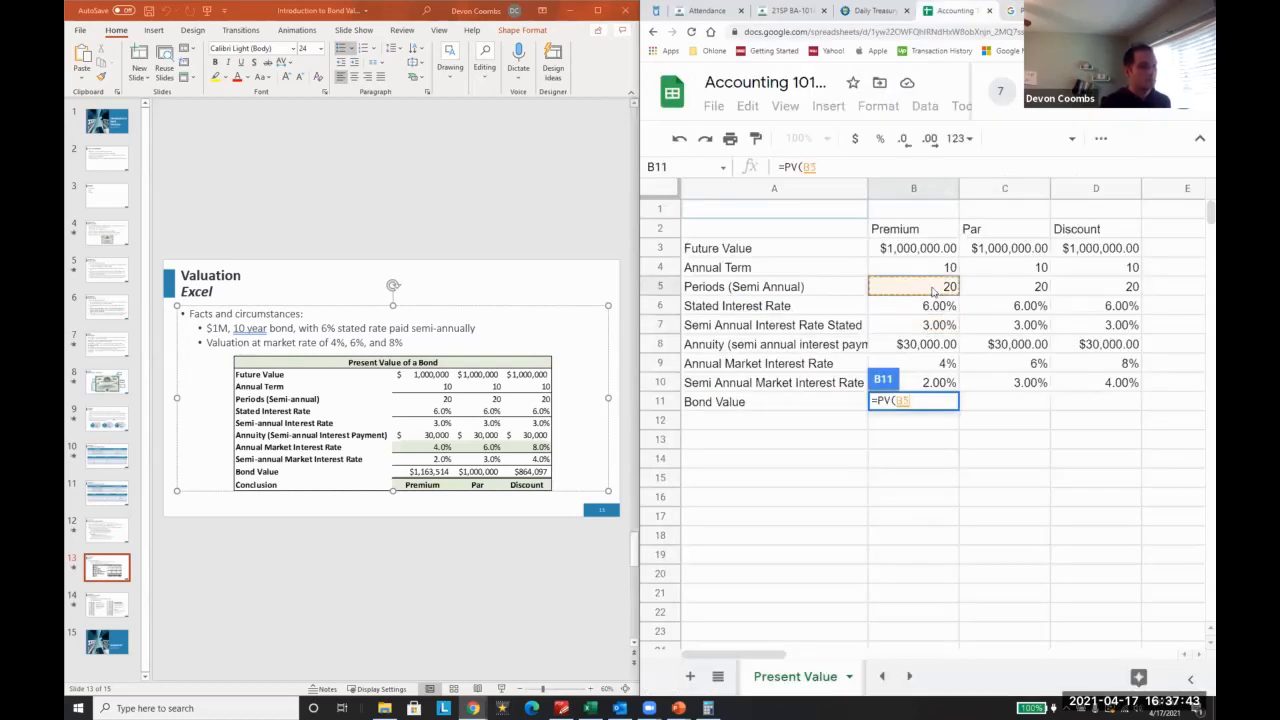
{"action": "key", "text": "Escape"}
{"action": "key", "text": "Up"}
{"action": "key", "text": "Up"}
{"action": "key", "text": "Up"}
{"action": "key", "text": "Up"}
{"action": "key", "text": "Up"}
{"action": "key", "text": "Up"}
{"action": "key", "text": "Up"}
{"action": "key", "text": "Up"}
{"action": "key", "text": "Up"}
{"action": "key", "text": "Left"}
{"action": "key", "text": "ctrl+v"}
{"action": "key", "text": "ctrl+z"}
{"action": "key", "text": "Up"}
{"action": "key", "text": "ctrl+v"}
- Start the Bond Value formula in B11 with PV, using B10 as the rate and B5 as the number of periods
{"action": "key", "text": "Down"}
{"action": "key", "text": "Down"}
{"action": "key", "text": "Right"}
{"action": "key", "text": "Down"}
{"action": "key", "text": "Down"}
{"action": "key", "text": "Down"}
{"action": "key", "text": "Down"}
{"action": "key", "text": "Down"}
{"action": "key", "text": "Down"}
{"action": "key", "text": "Down"}
{"action": "key", "text": "Down"}
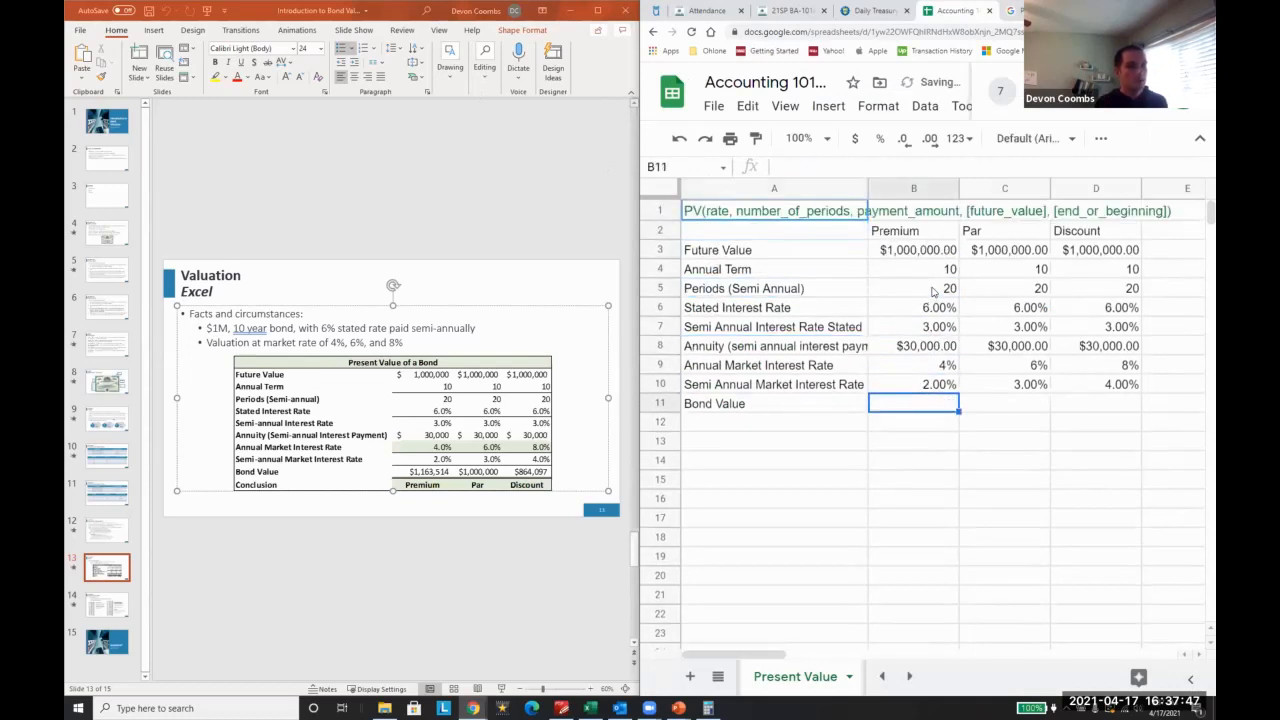
{"action": "type", "text": "="}
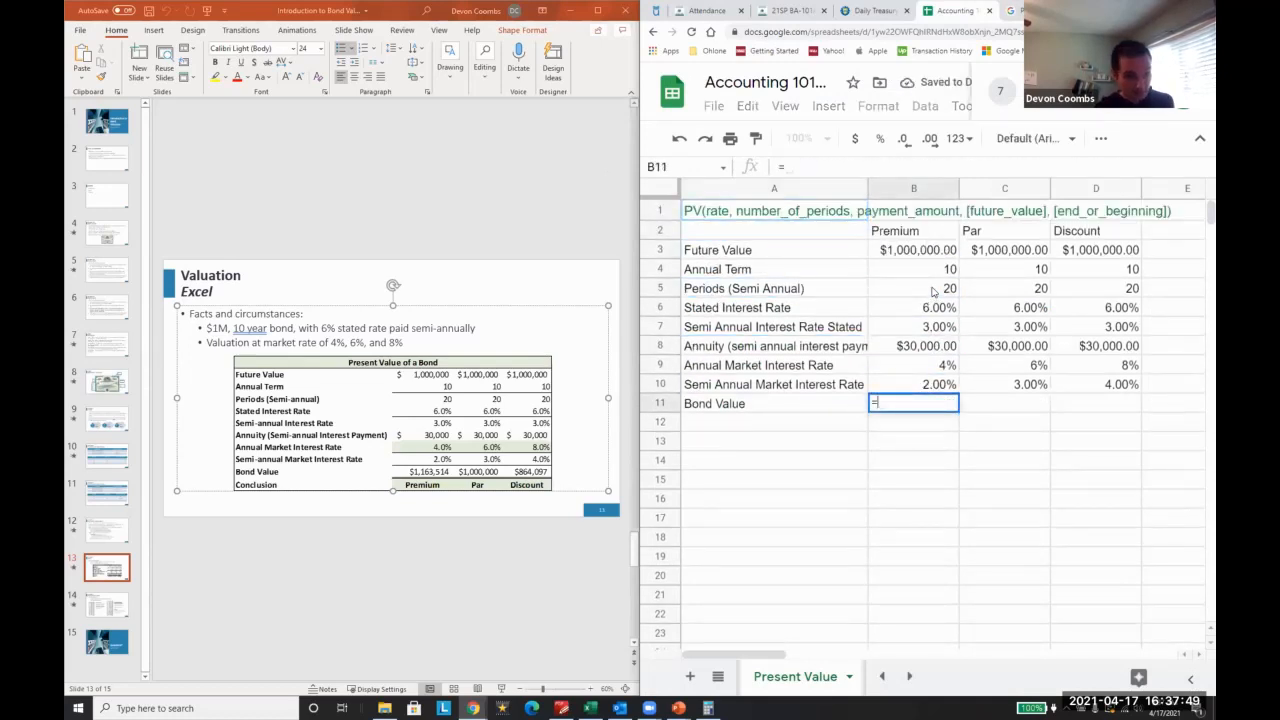
{"action": "type", "text": "PV("}
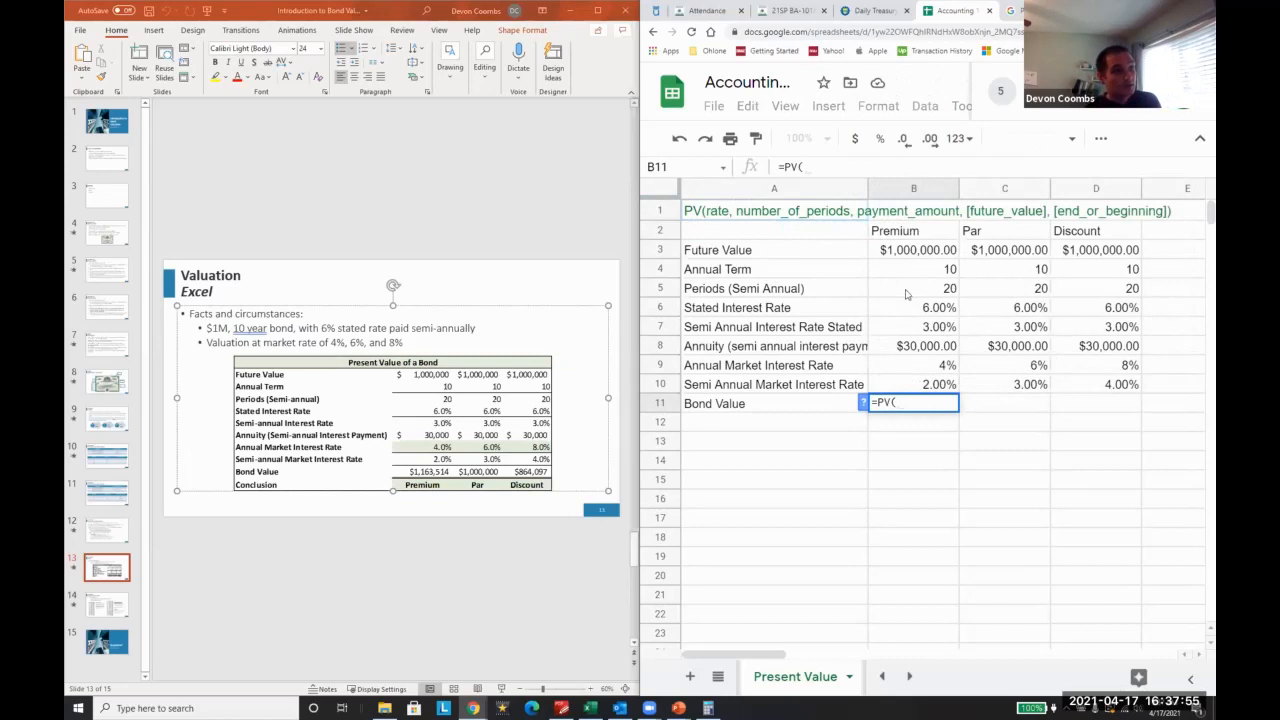
{"action": "left_click", "coordinate": [917, 393]}
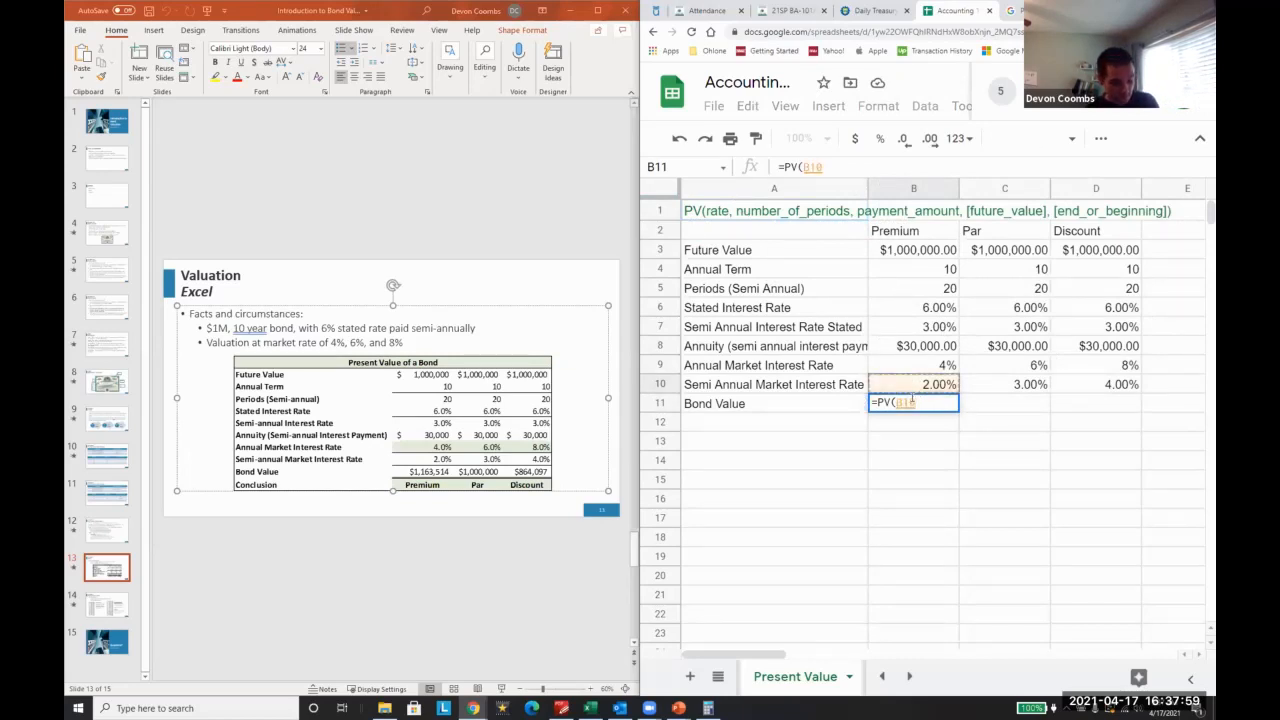
{"action": "type", "text": ","}
{"action": "key", "text": "Up"}
{"action": "key", "text": "Up"}
{"action": "key", "text": "Up"}
{"action": "key", "text": "Up"}
{"action": "key", "text": "Up"}
{"action": "key", "text": "Up"}
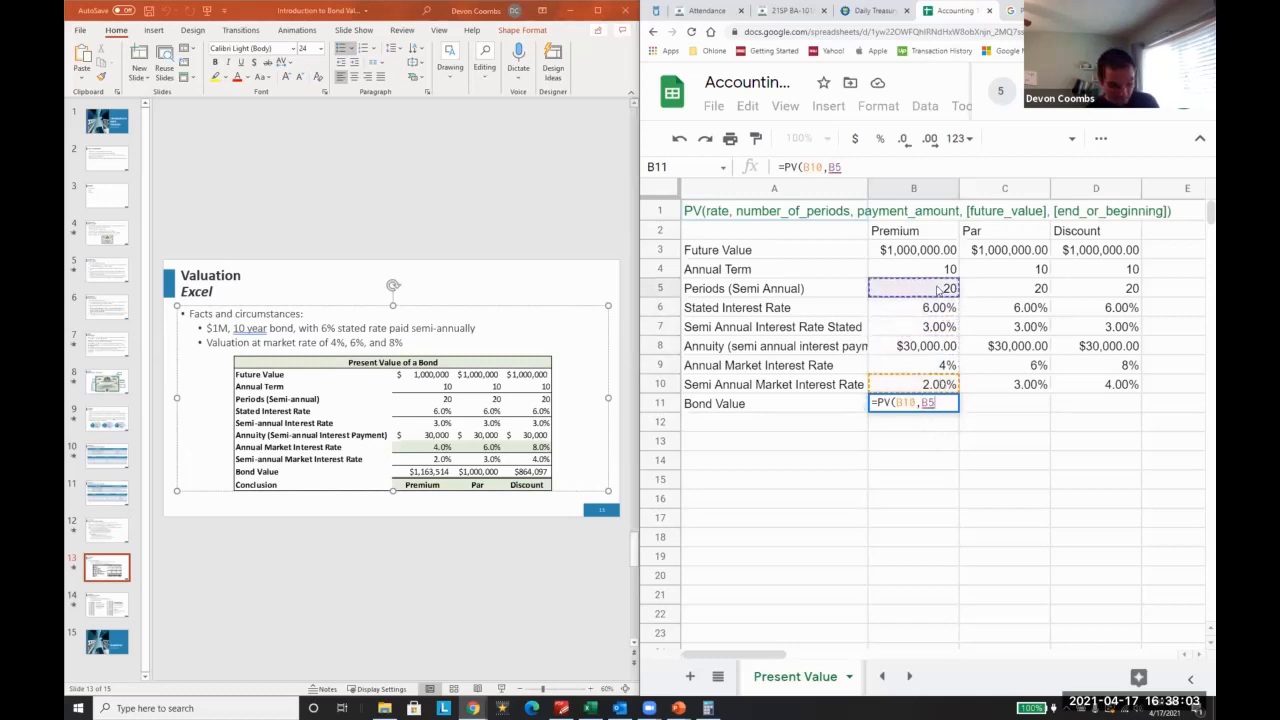
- Complete the B11 formula as =PV(B10,B5,B8,B3), with B8 as the payment amount and B3 as the future value
{"action": "type", "text": ","}
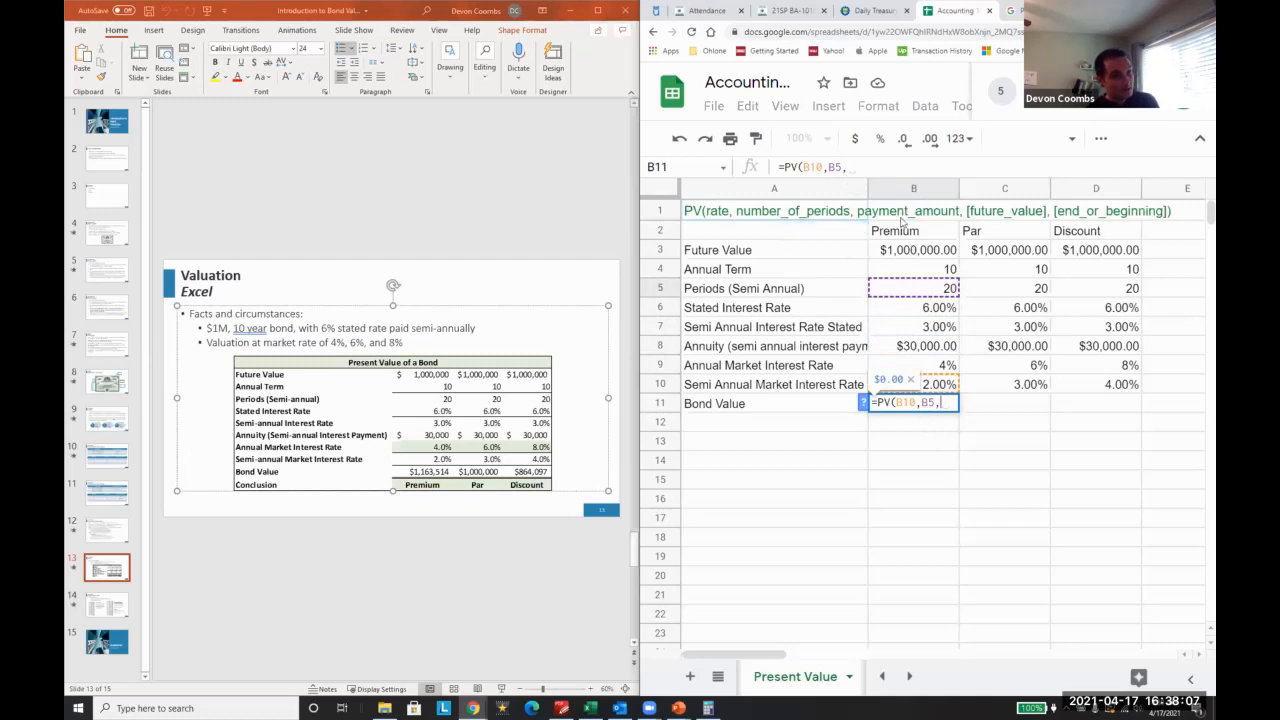
{"action": "key", "text": "Up"}
{"action": "key", "text": "Up"}
{"action": "key", "text": "Up"}
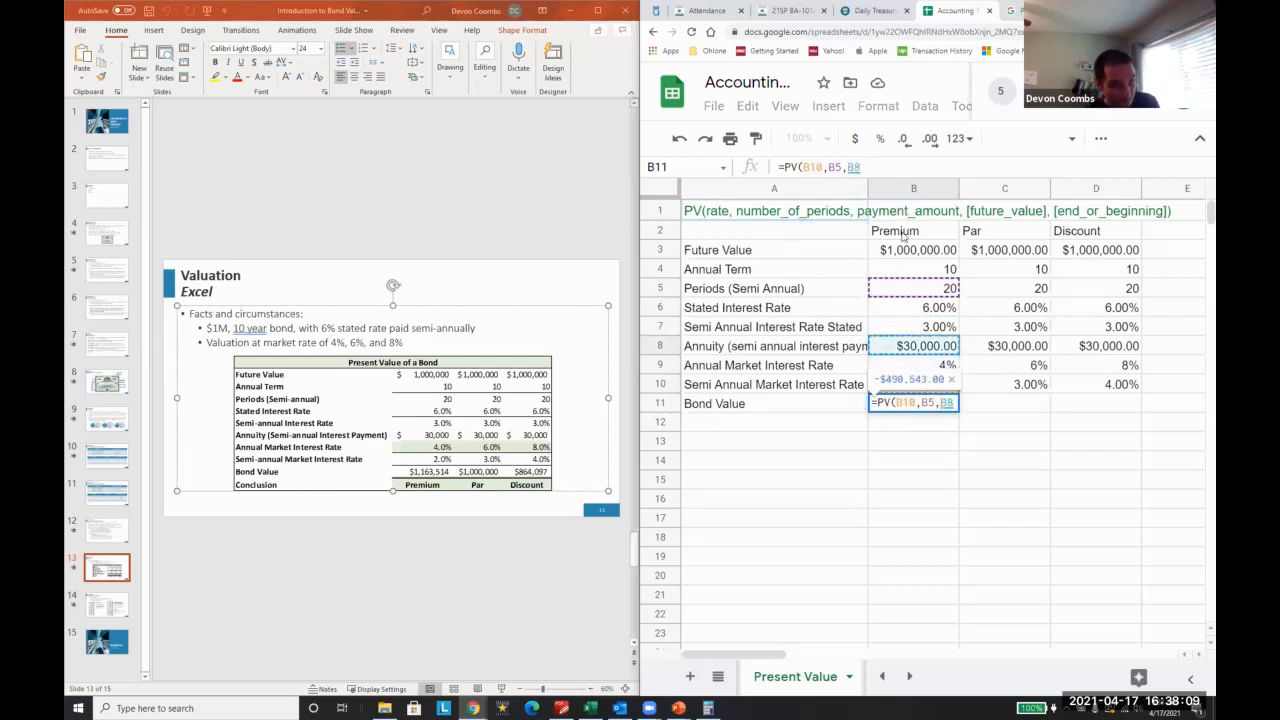
{"action": "type", "text": ","}
{"action": "key", "text": "Up"}
{"action": "key", "text": "Up"}
{"action": "key", "text": "Up"}
{"action": "key", "text": "Up"}
{"action": "key", "text": "Up"}
{"action": "key", "text": "Up"}
{"action": "key", "text": "Up"}
{"action": "key", "text": "Up"}
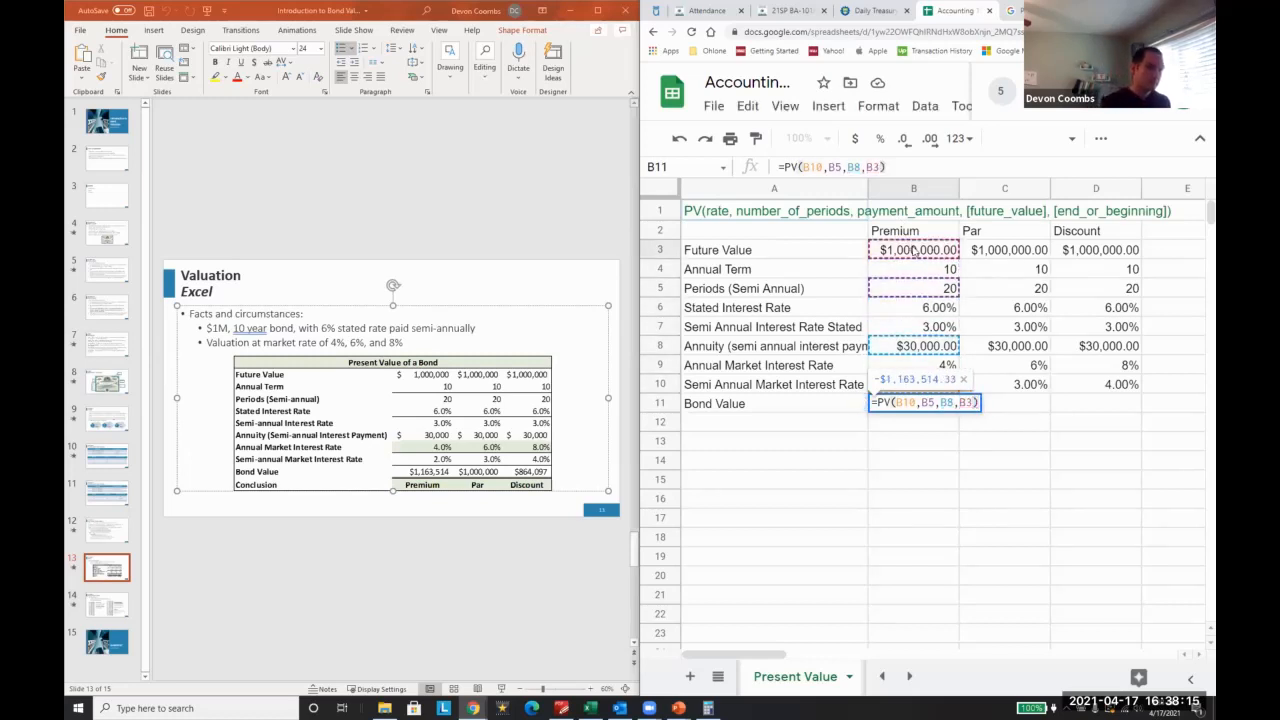
{"action": "key", "text": "Return"}
- Copy the Bond Value formula from B11 to the Par and Discount columns in C11 and D11
{"action": "key", "text": "Up"}
{"action": "key", "text": "ctrl+c"}
{"action": "key", "text": "Right"}
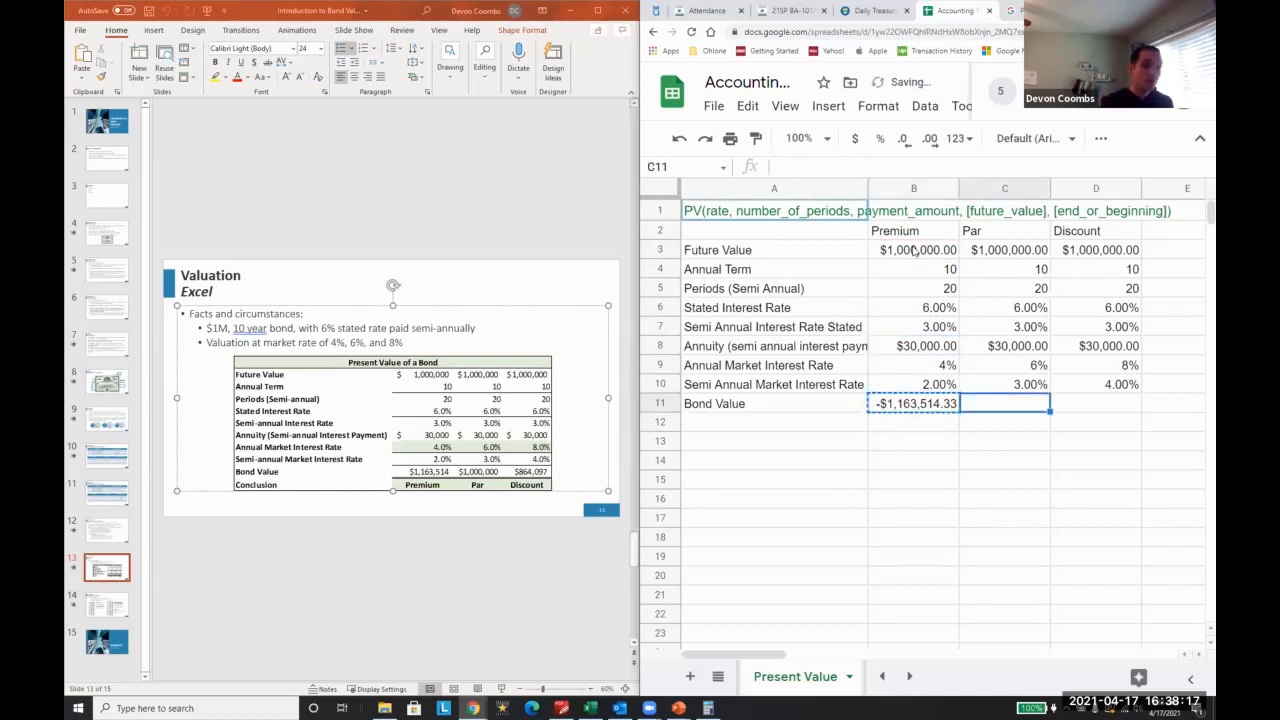
{"action": "key", "text": "ctrl+v"}
{"action": "key", "text": "Right"}
{"action": "key", "text": "ctrl+v"}
{"action": "key", "text": "Left"}
{"action": "key", "text": "Left"}
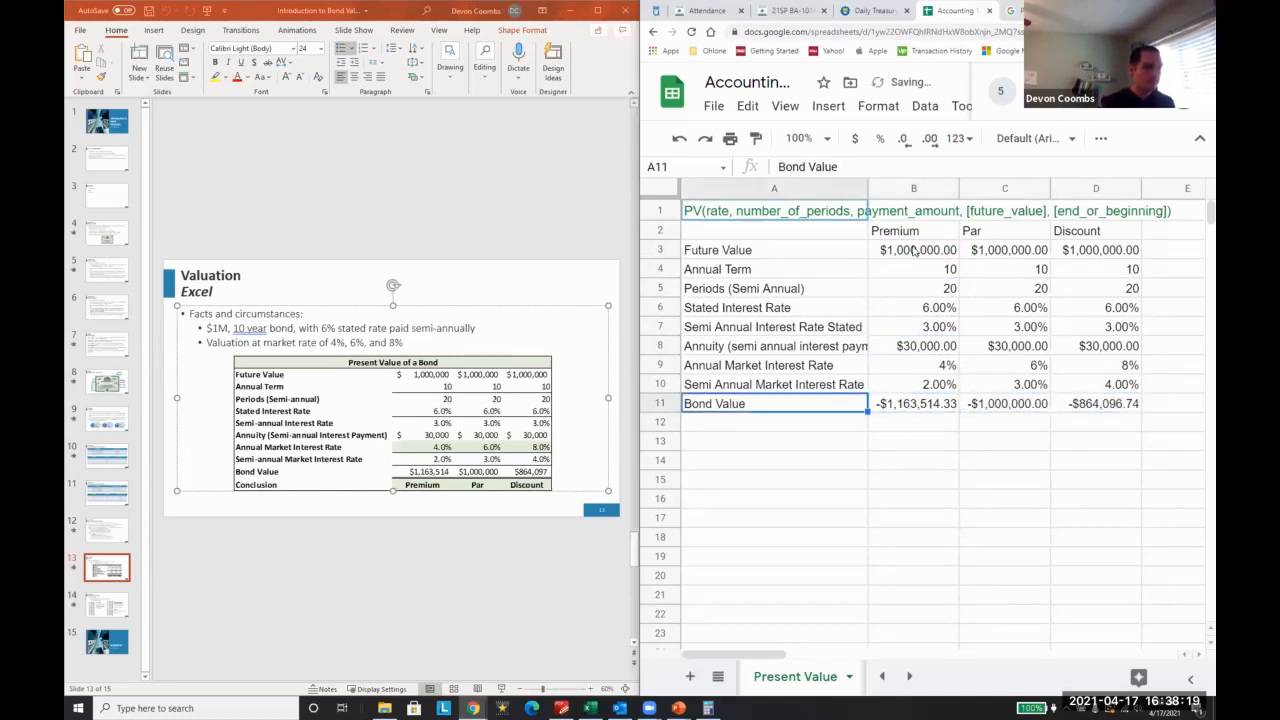
- Negate the Premium column's Bond Value formula in B11 so it reads =-PV(B10,B5,B8,B3)
{"action": "key", "text": "F2"}
{"action": "key", "text": "Home"}
{"action": "key", "text": "Right"}
{"action": "type", "text": "-"}
{"action": "key", "text": "Return"}
- Copy the negated PV formula from B11 to C11 and D11
{"action": "key", "text": "Up"}
{"action": "key", "text": "ctrl+c"}
{"action": "key", "text": "Right"}
{"action": "key", "text": "ctrl+v"}
{"action": "key", "text": "Right"}
{"action": "key", "text": "ctrl+v"}
{"action": "key", "text": "Right"}
- Make the Bond Value row A11:D11 bold
{"action": "key", "text": "Left"}
{"action": "key", "text": "Left"}
{"action": "key", "text": "Left"}
{"action": "key", "text": "Left"}
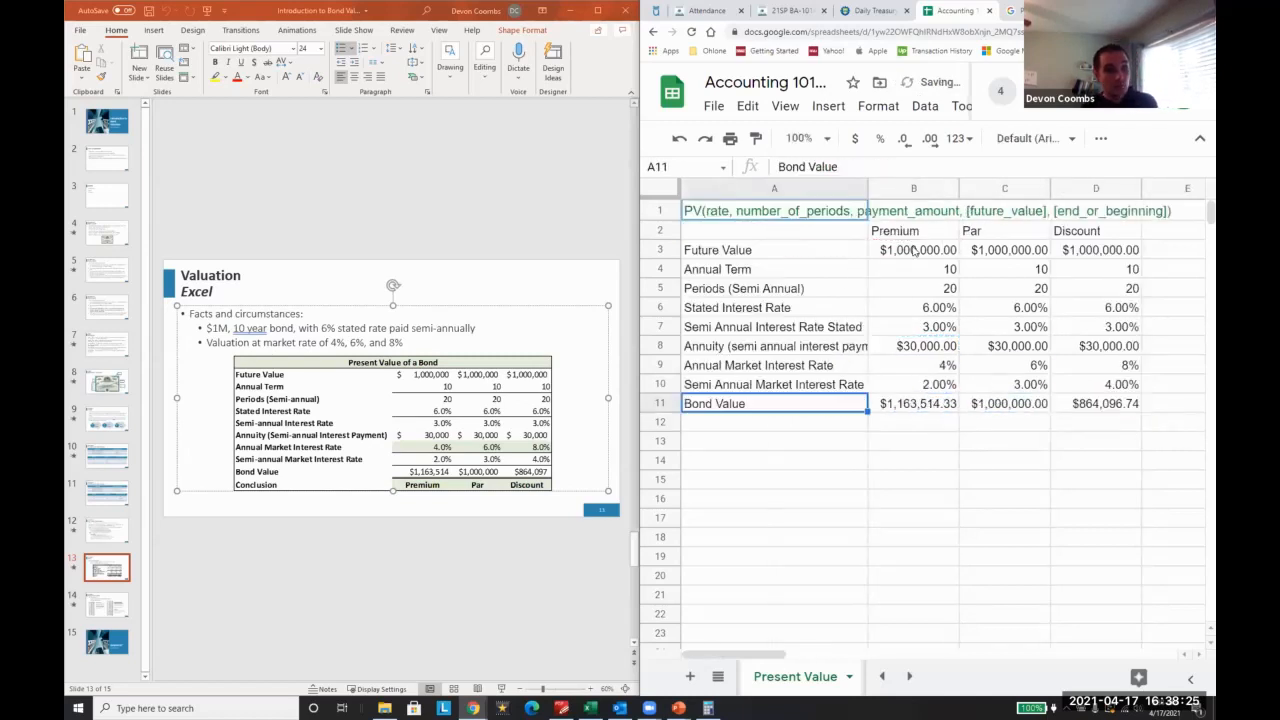
{"action": "key", "text": "shift+Right"}
{"action": "key", "text": "shift+Right"}
{"action": "key", "text": "shift+Right"}
{"action": "key", "text": "ctrl+b"}
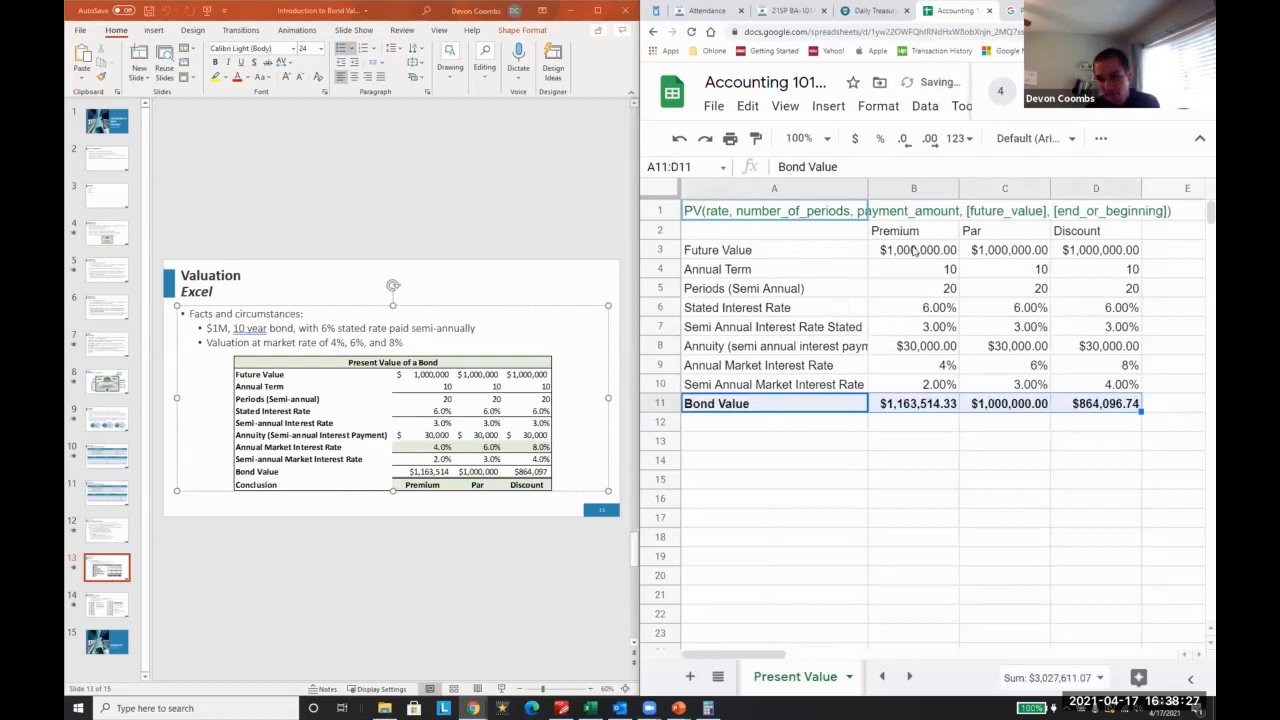
- Review the Premium column's future value, annuity, annual market rate, stated interest rate and bond value
{"action": "key", "text": "Right"}
{"action": "key", "text": "Up"}
{"action": "key", "text": "Up"}
{"action": "key", "text": "Up"}
{"action": "key", "text": "Up"}
{"action": "key", "text": "Up"}
{"action": "key", "text": "Up"}
{"action": "key", "text": "Up"}
{"action": "key", "text": "Up"}
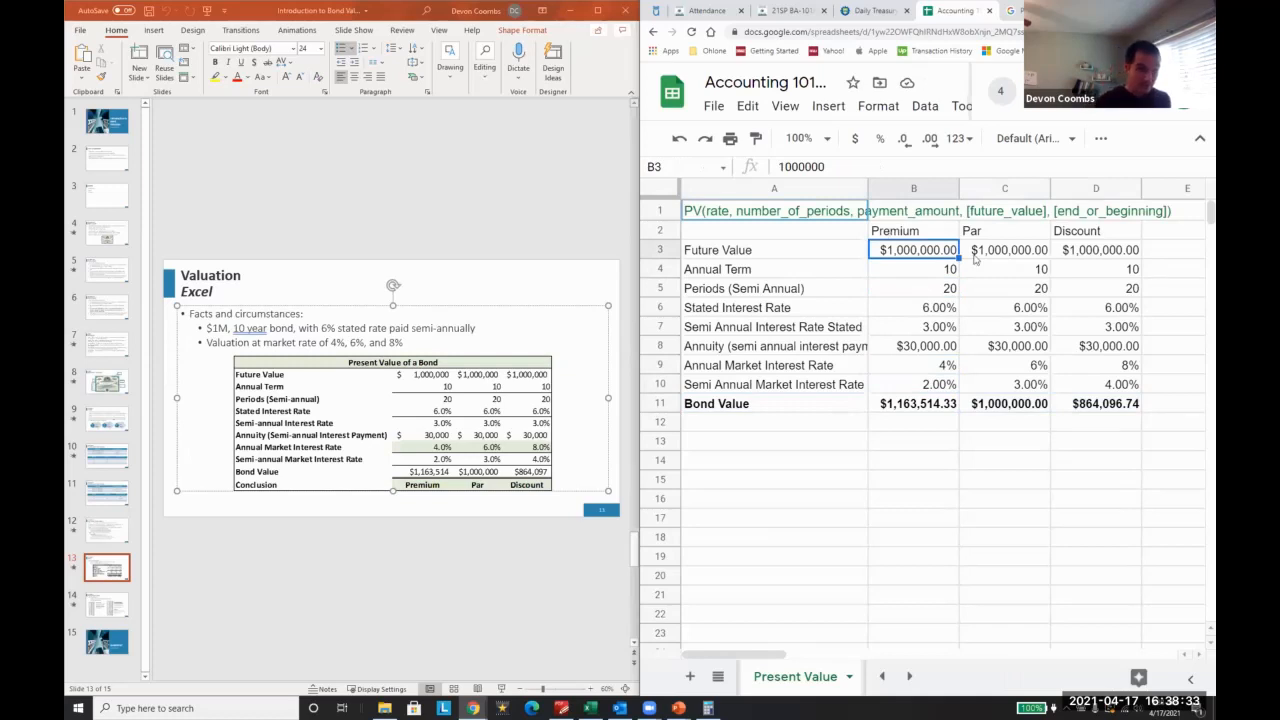
{"action": "left_click", "coordinate": [906, 350]}
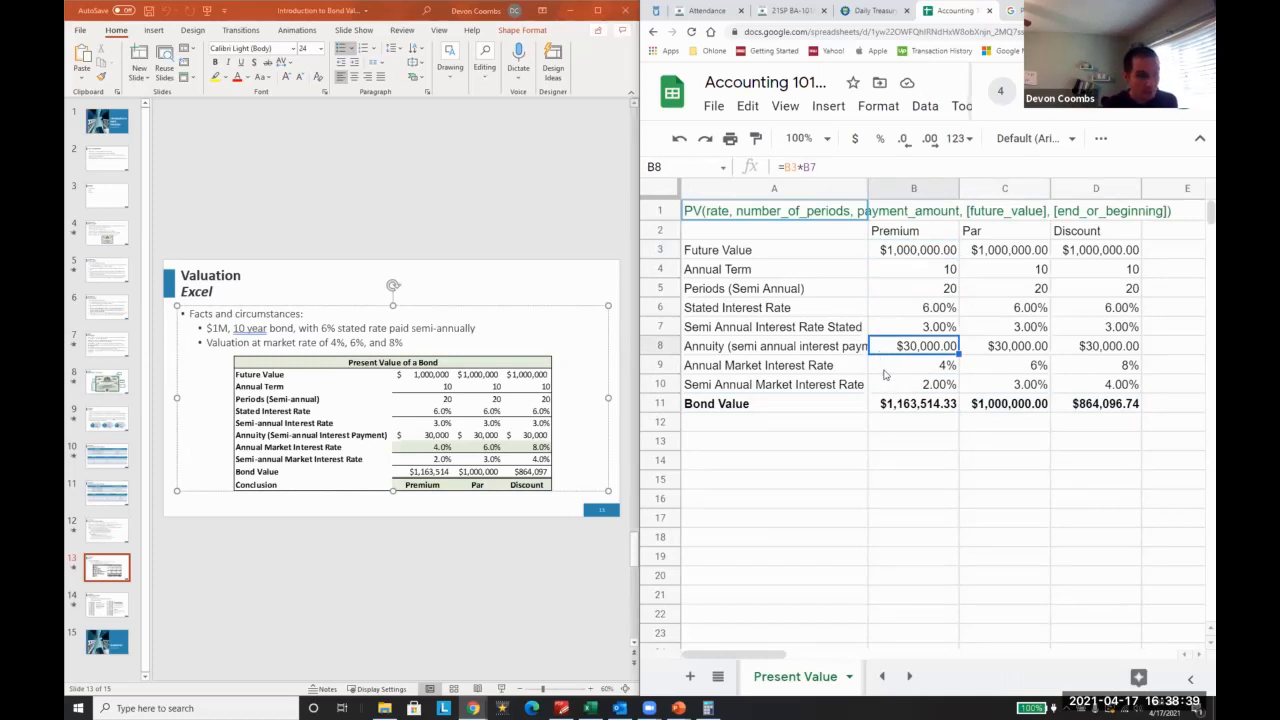
{"action": "left_click", "coordinate": [909, 371]}
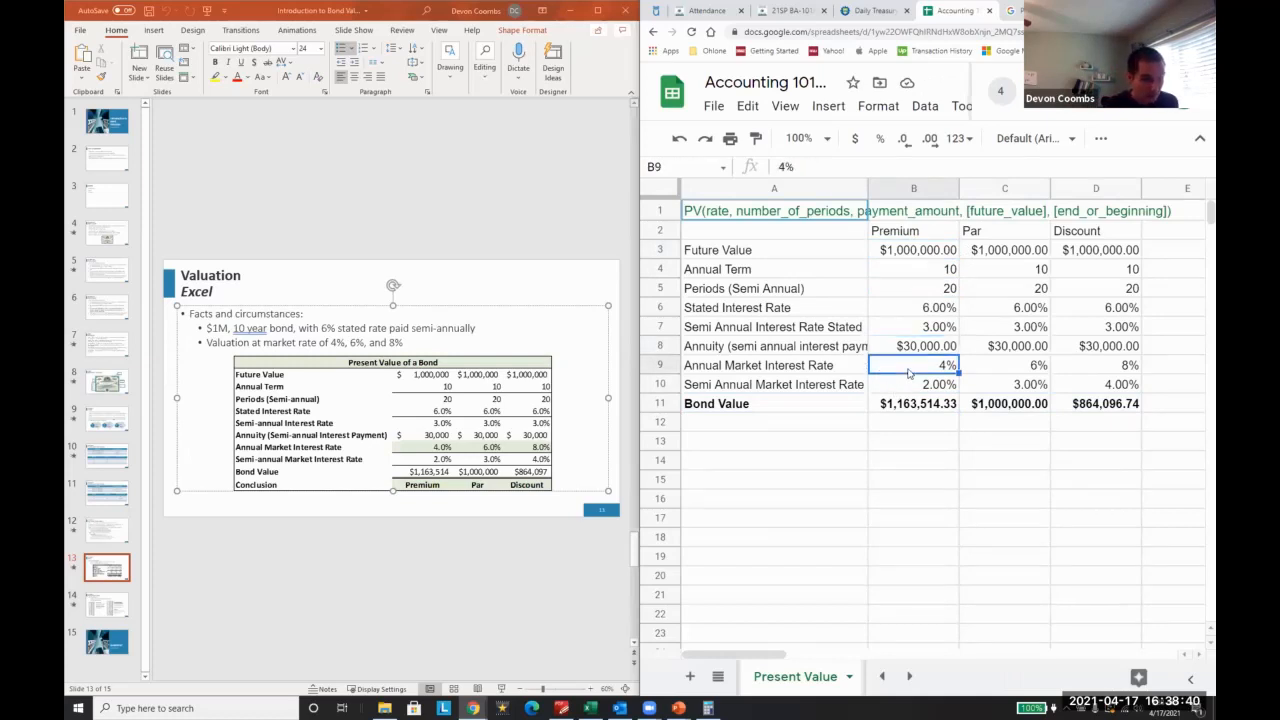
{"action": "left_click", "coordinate": [906, 307]}
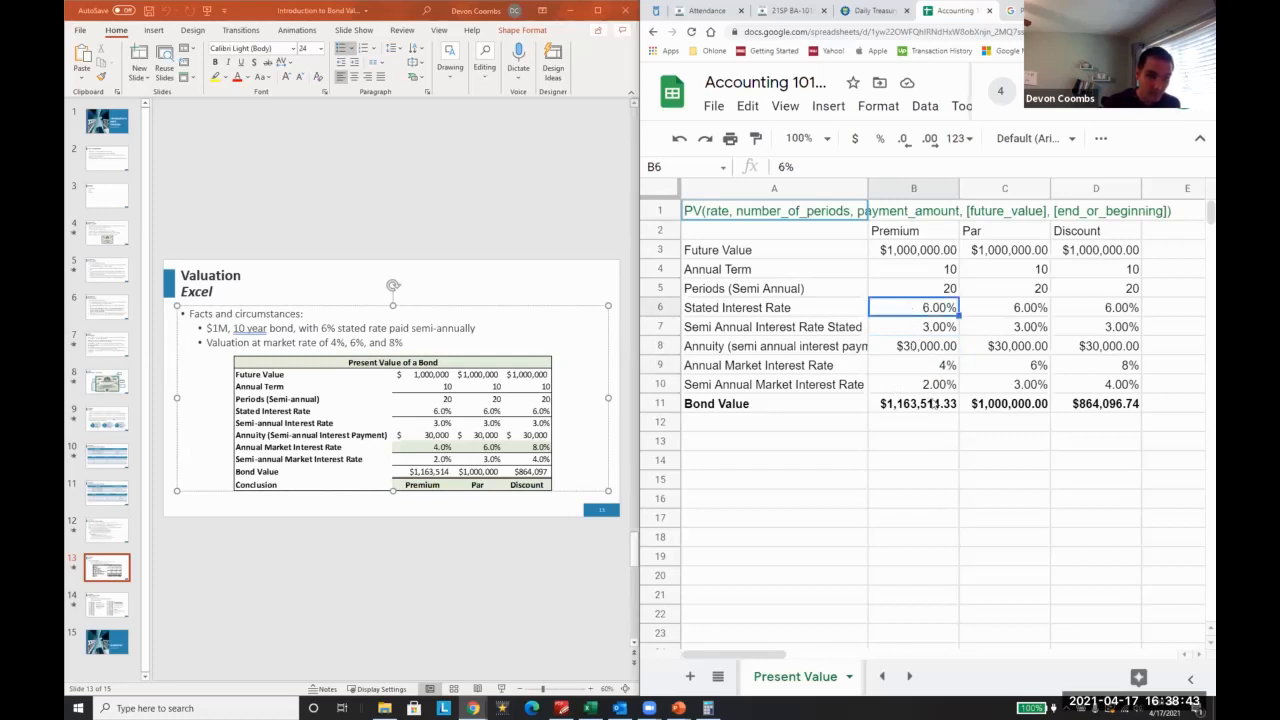
{"action": "left_click", "coordinate": [933, 403]}
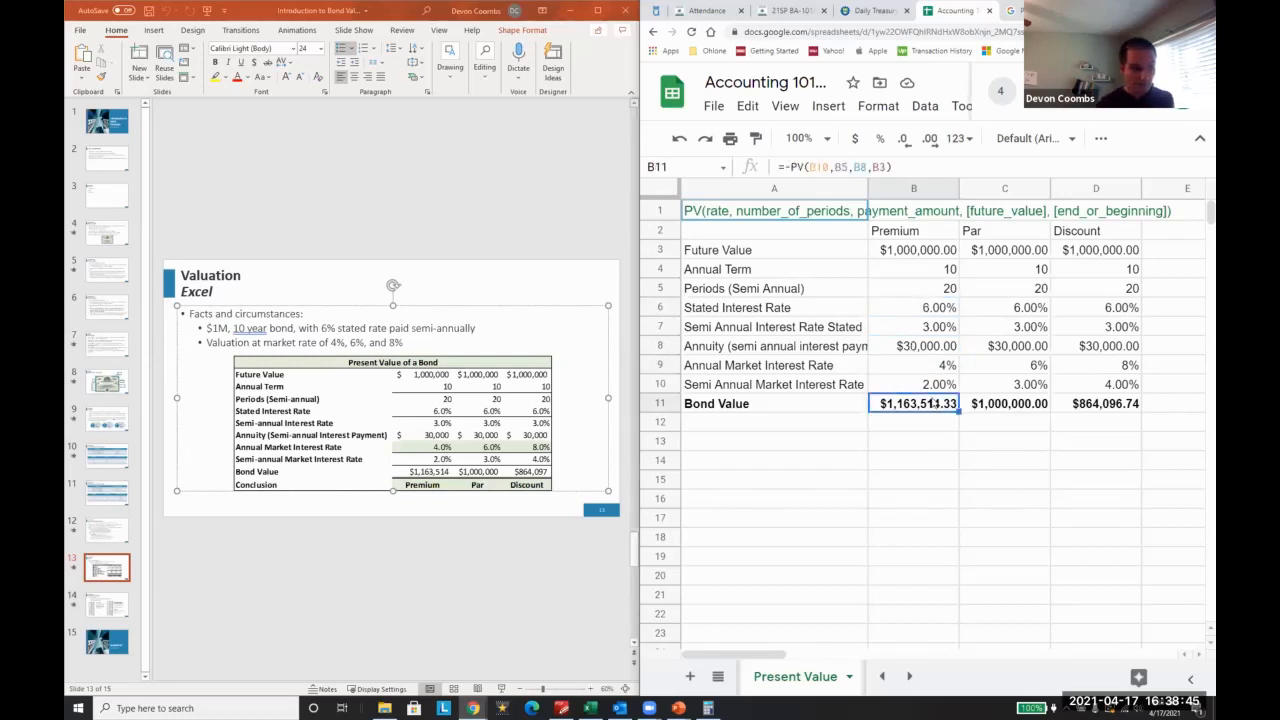
- Label A12 below Bond Value as "Premium (Discount)"
{"action": "key", "text": "Down"}
{"action": "key", "text": "Left"}
{"action": "type", "text": "D"}
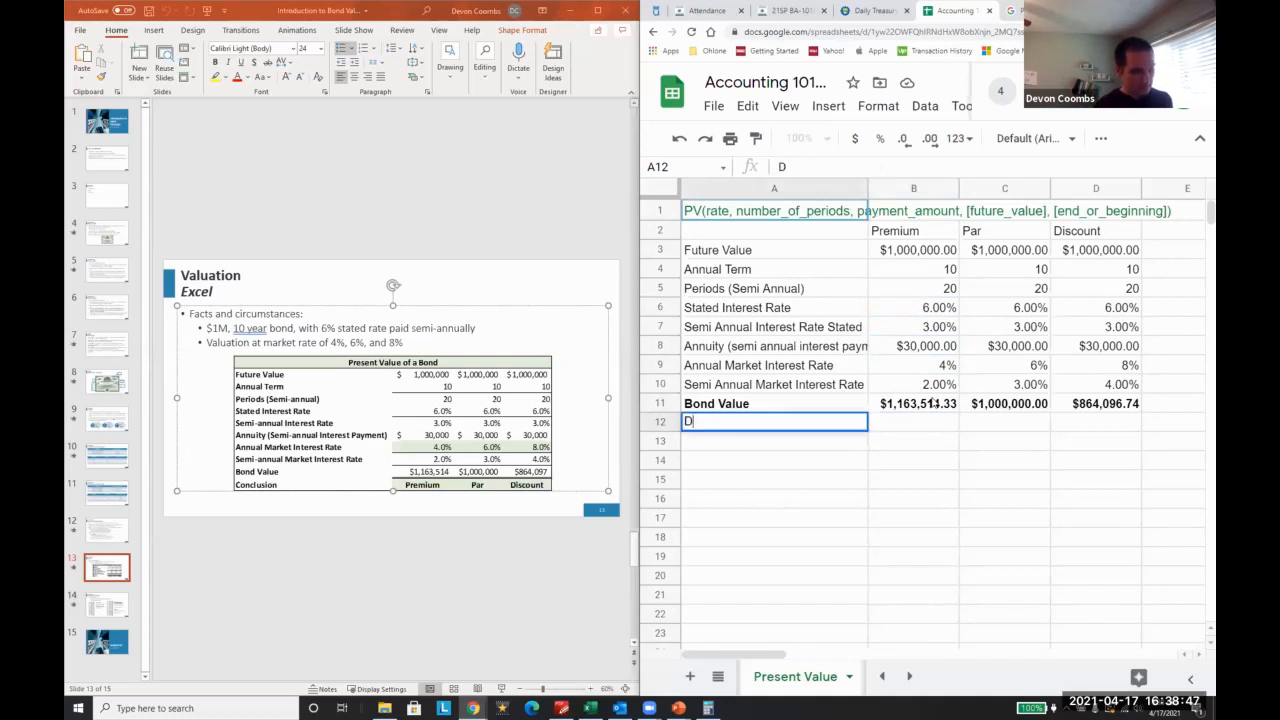
{"action": "type", "text": "Premium (Discount)"}
{"action": "key", "text": "Tab"}
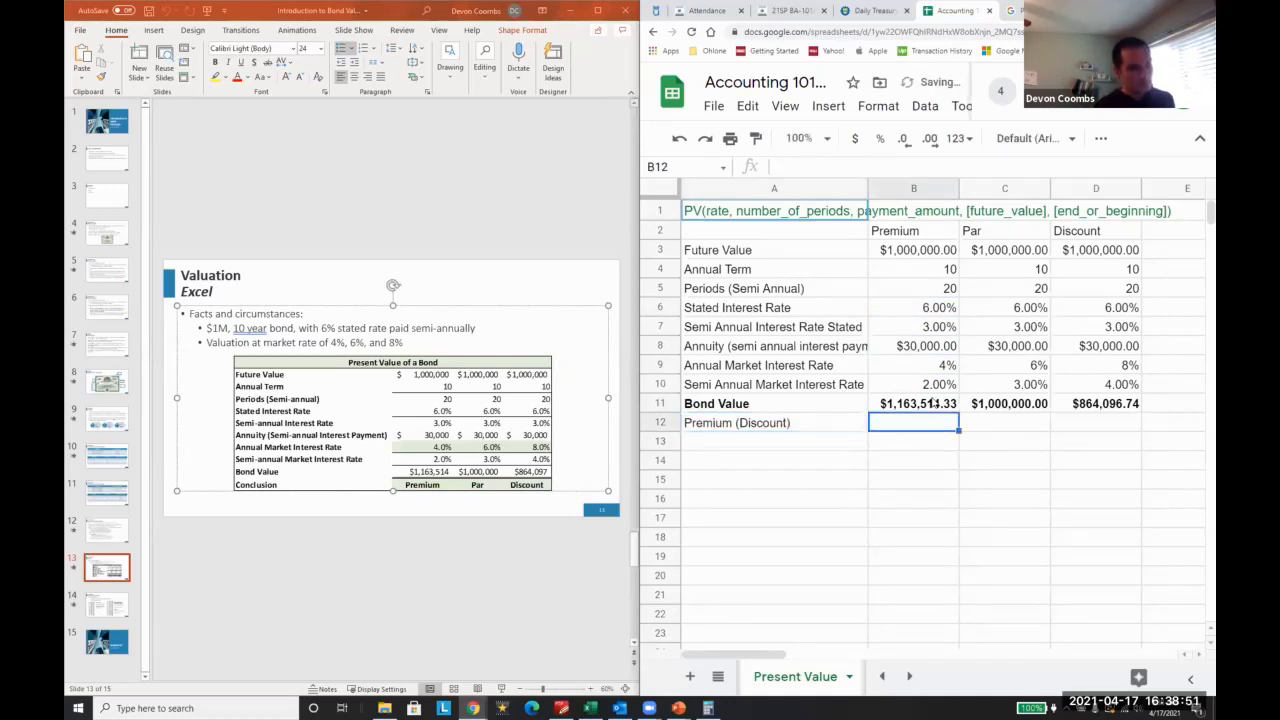
- Calculate the premium or discount for the Premium column in B12 with =B11-B3
{"action": "type", "text": "="}
{"action": "left_click", "coordinate": [933, 403]}
{"action": "type", "text": "-"}
{"action": "key", "text": "Up"}
{"action": "key", "text": "Up"}
{"action": "key", "text": "Up"}
{"action": "key", "text": "Up"}
{"action": "key", "text": "Up"}
{"action": "key", "text": "Up"}
{"action": "key", "text": "Up"}
{"action": "key", "text": "Up"}
{"action": "key", "text": "Up"}
{"action": "key", "text": "Tab"}
- Copy the Premium (Discount) formula from B12 to C12 and D12 and check the row's values
{"action": "key", "text": "Left"}
{"action": "key", "text": "ctrl+c"}
{"action": "key", "text": "Right"}
{"action": "key", "text": "ctrl+v"}
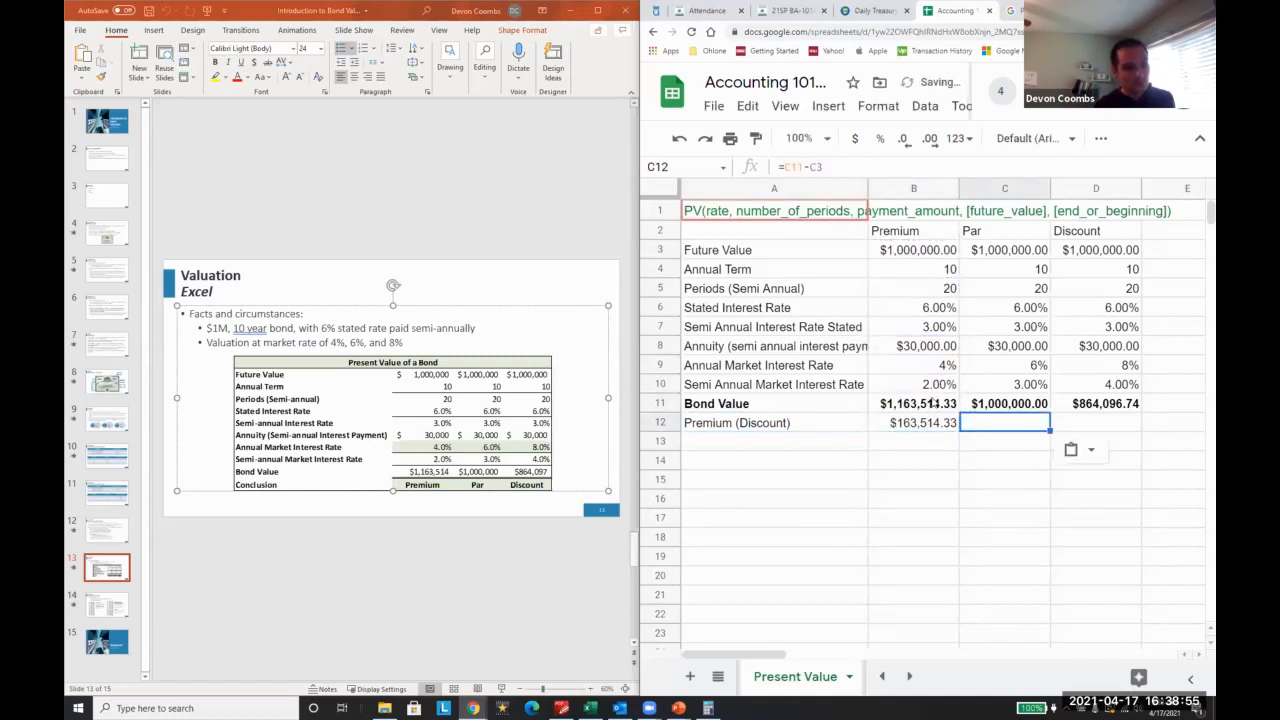
{"action": "key", "text": "Right"}
{"action": "key", "text": "ctrl+v"}
{"action": "key", "text": "Left"}
{"action": "key", "text": "Left"}
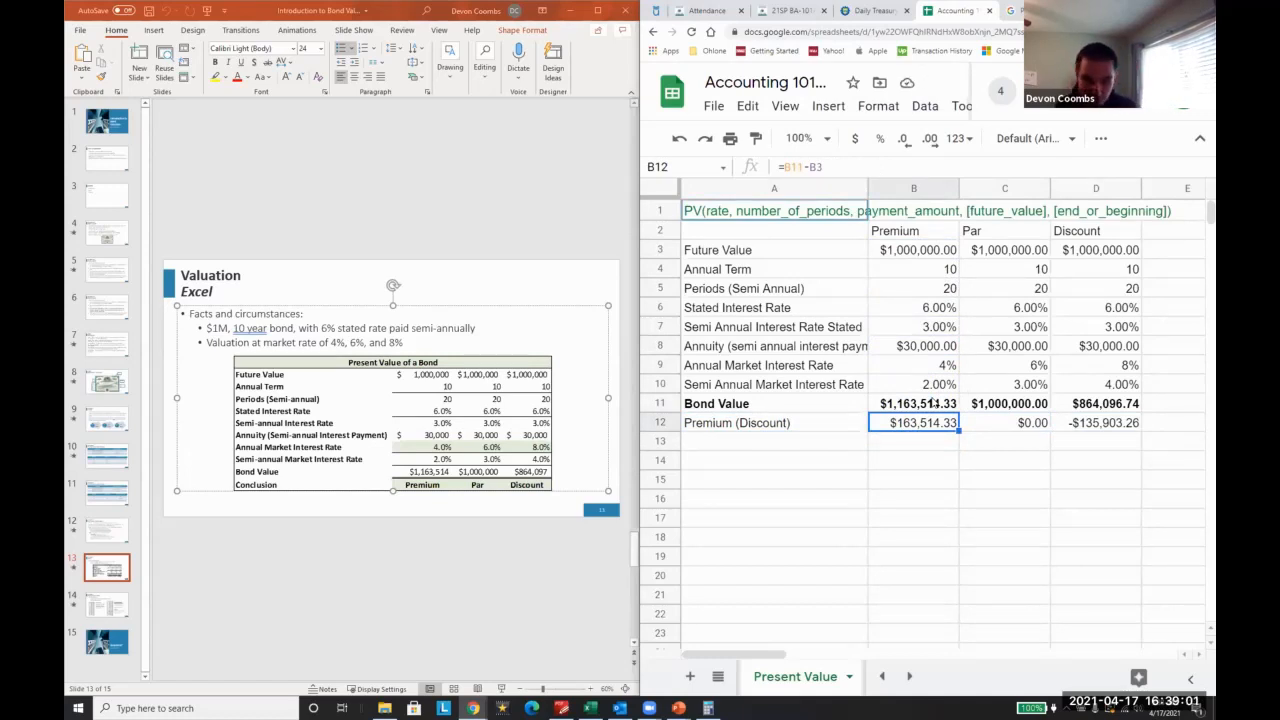
{"action": "key", "text": "Right"}
{"action": "key", "text": "Right"}
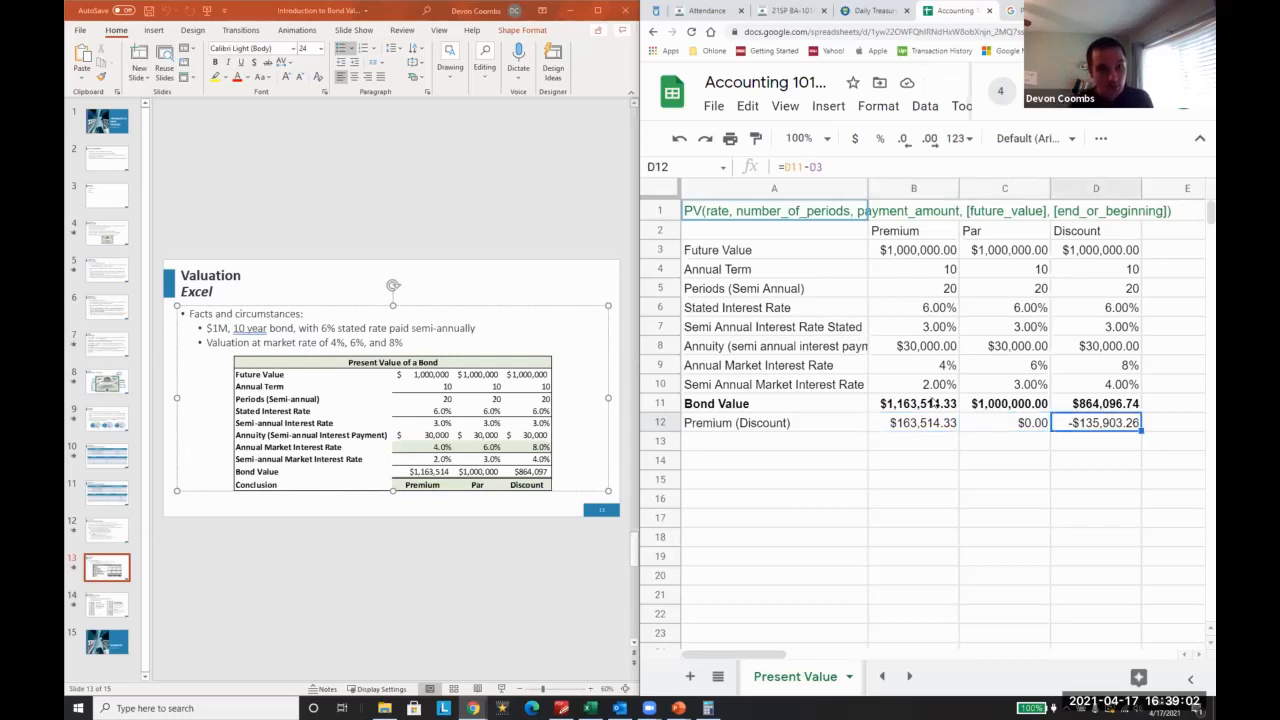
- Switch to PowerPoint, open slide 14 on Present Value Tables in a maximized window and select the left-hand table
{"action": "left_click", "coordinate": [108, 605]}
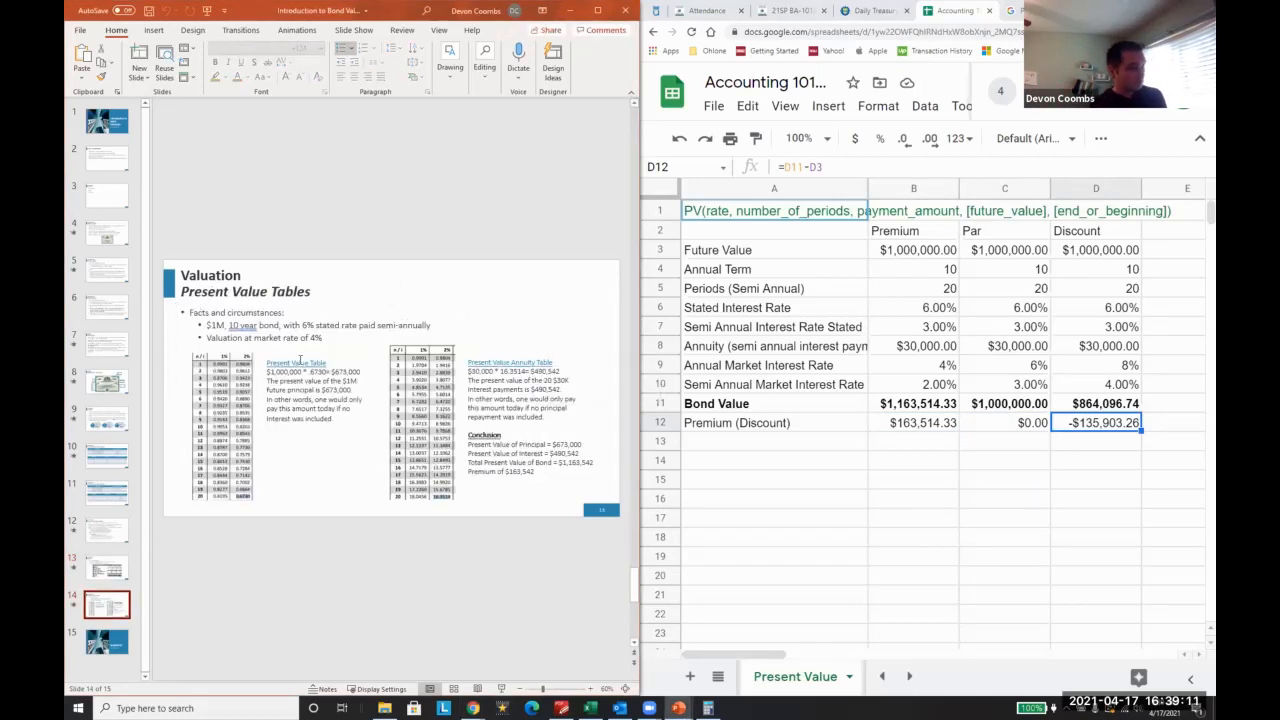
{"action": "left_click", "coordinate": [596, 12]}
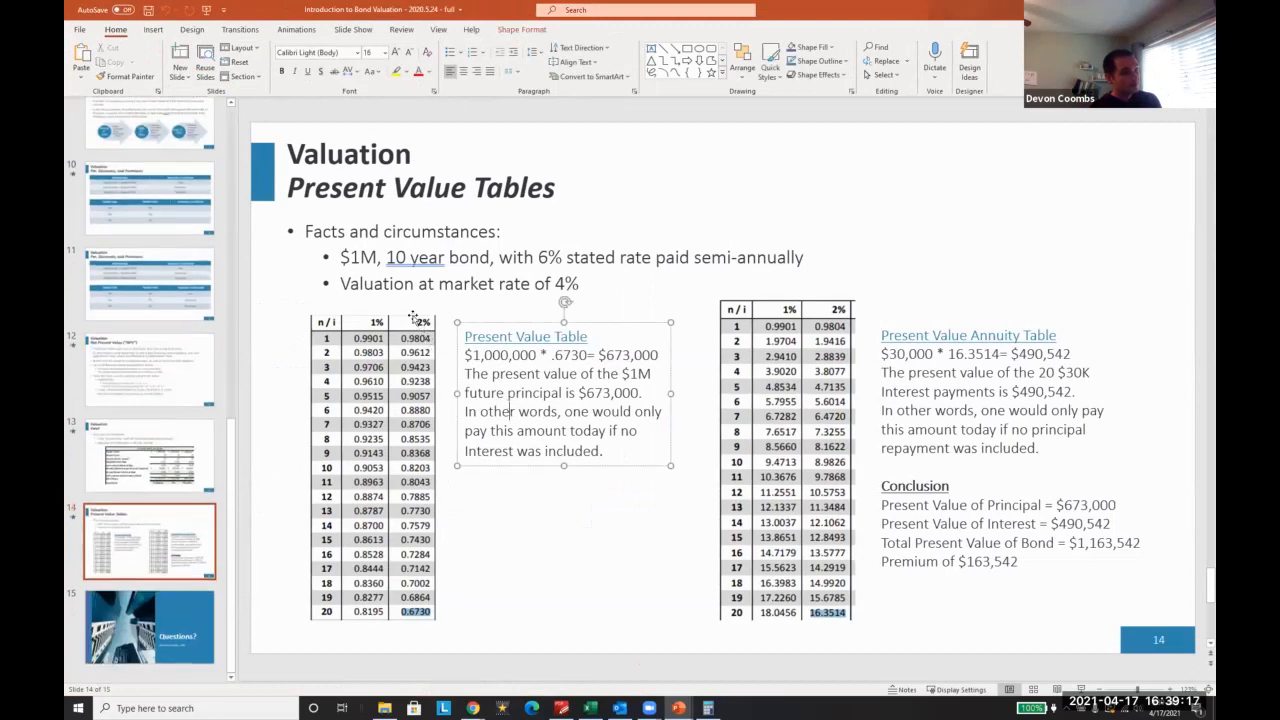
{"action": "left_click", "coordinate": [361, 360]}
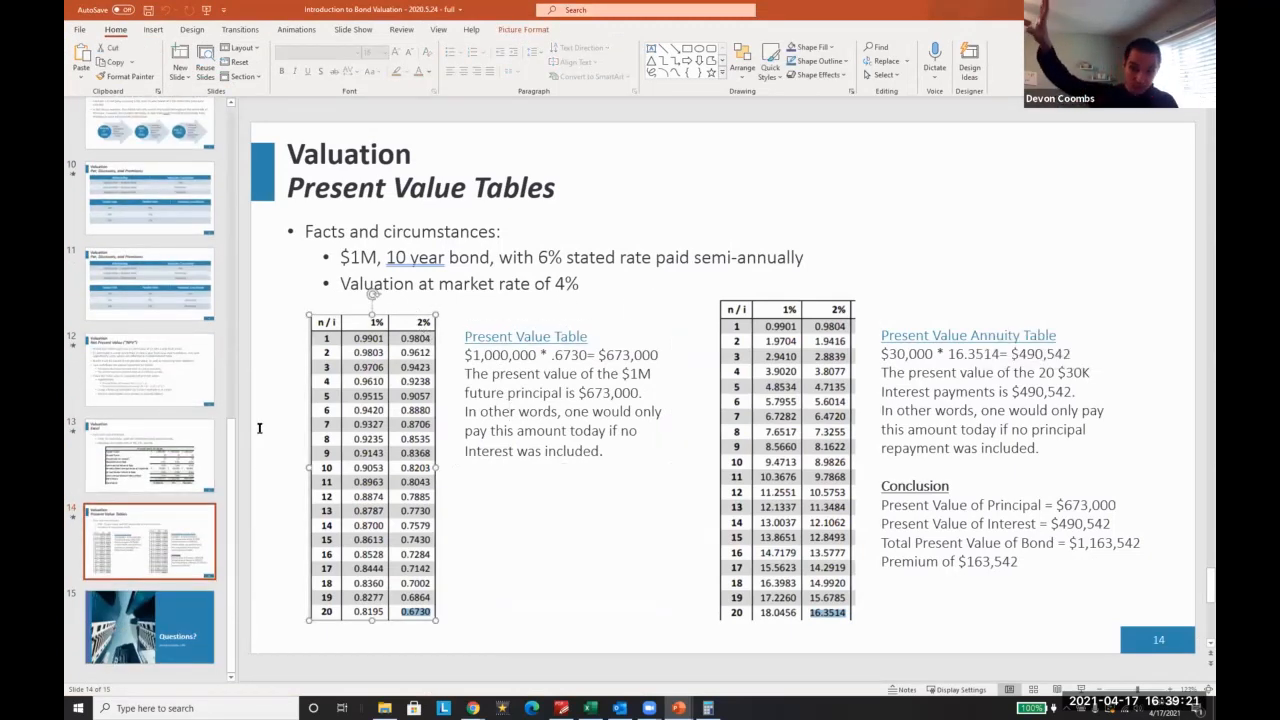
- Place PowerPoint beside the Google Sheets window and check the Premium column's Future Value in B3 and annuity in B8
{"action": "key", "text": "super+Left"}
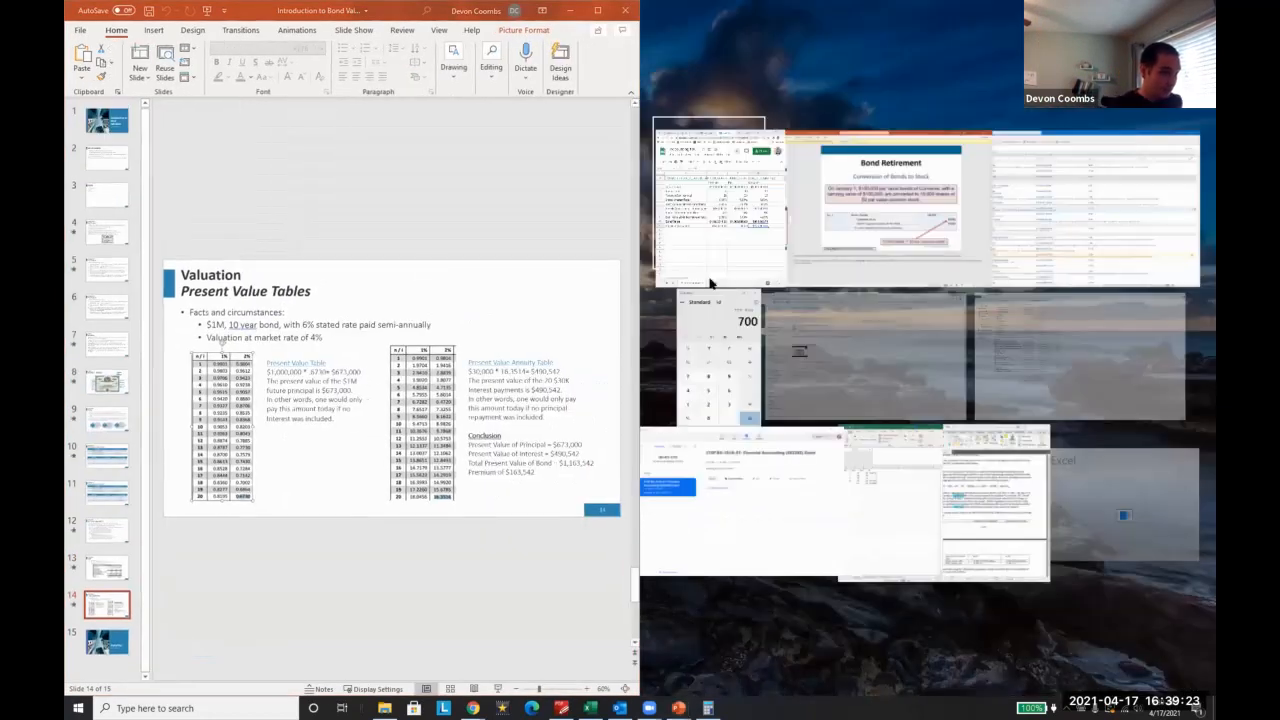
{"action": "left_click", "coordinate": [694, 231]}
{"action": "left_click", "coordinate": [947, 260]}
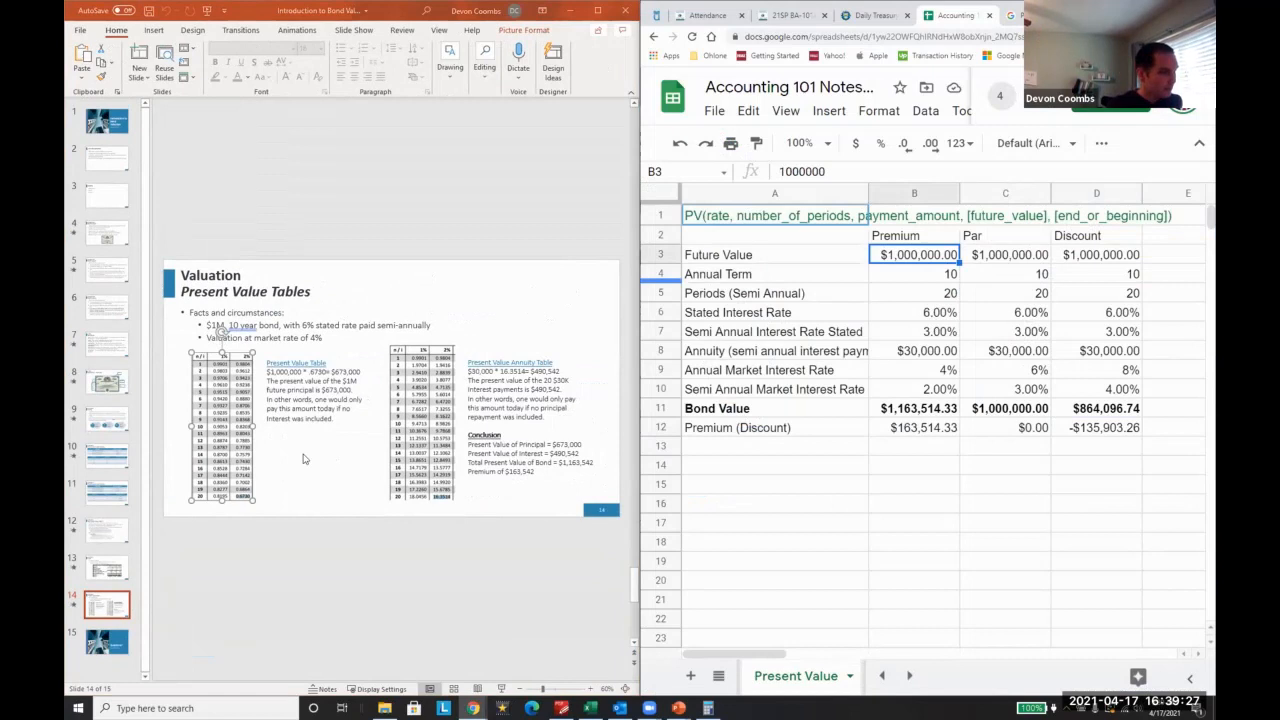
{"action": "left_click", "coordinate": [926, 354]}
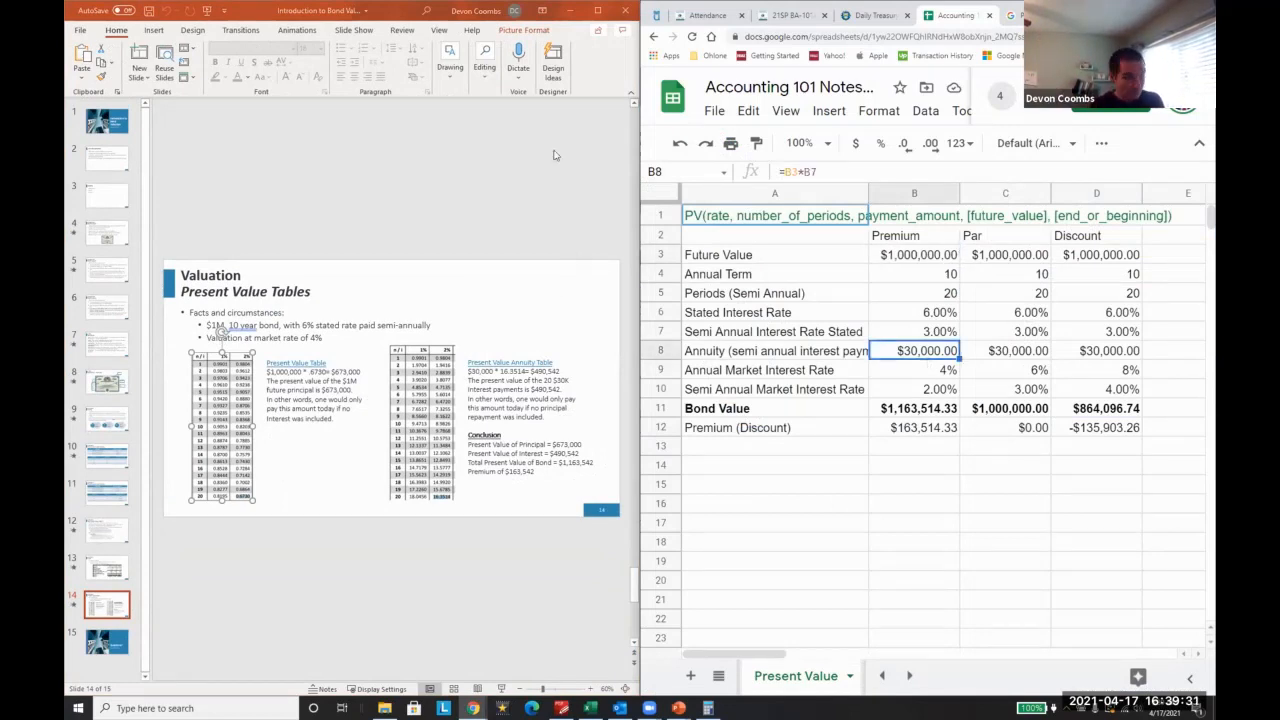
- Maximize PowerPoint again and examine the Present Value Table and Present Value Annuity Table calculations, highlighting the $1,000,000 principal calculation
{"action": "left_click", "coordinate": [598, 11]}
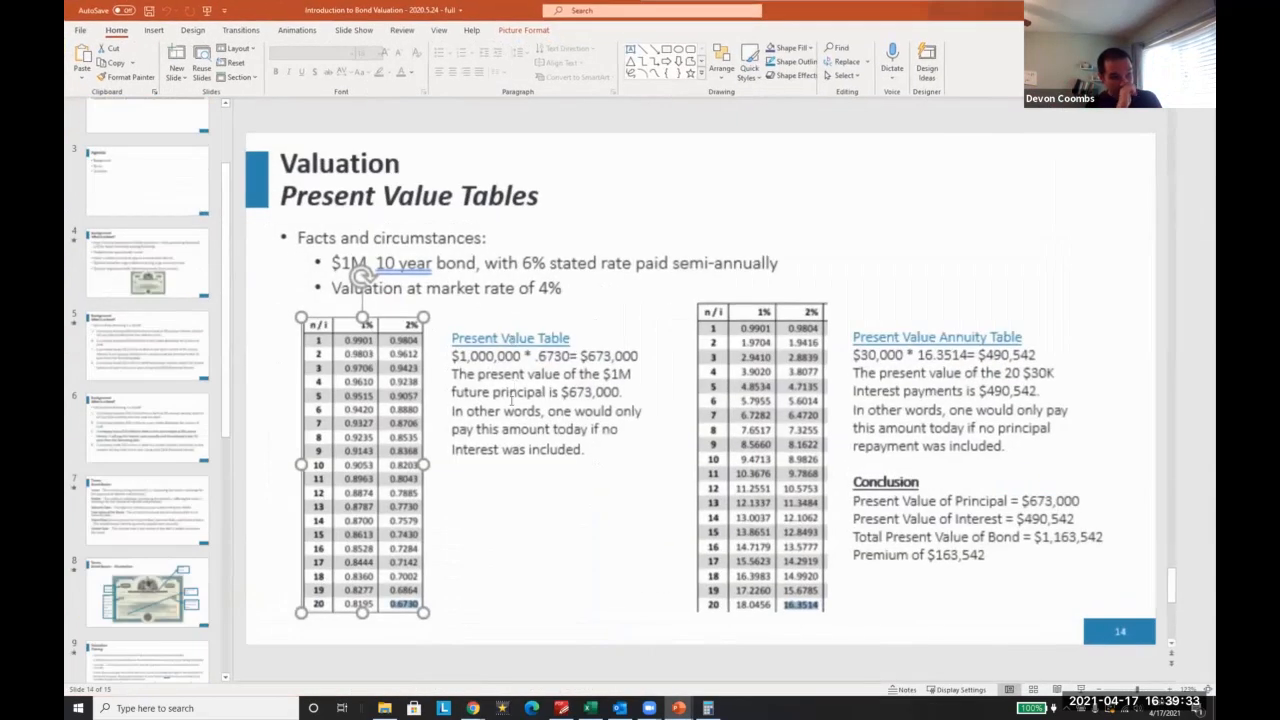
{"action": "left_click", "coordinate": [490, 337]}
{"action": "left_click", "coordinate": [973, 340]}
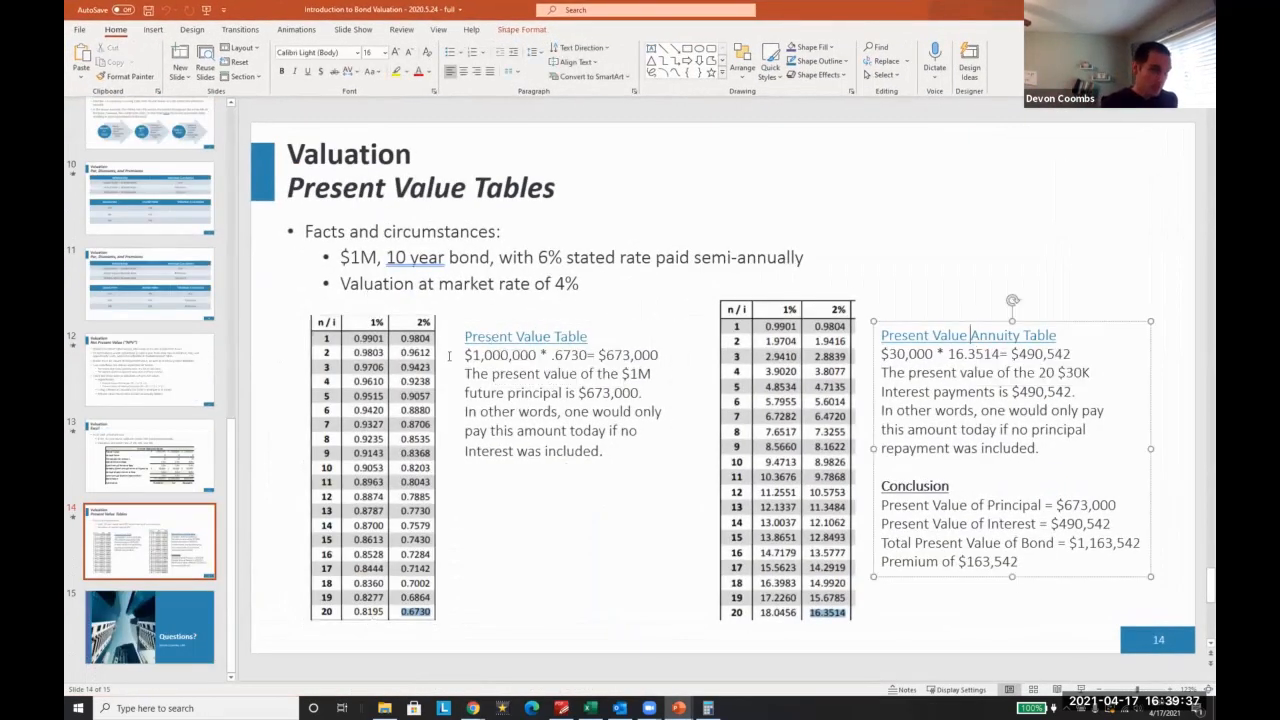
{"action": "left_click_drag", "start_coordinate": [464, 355], "coordinate": [620, 364]}
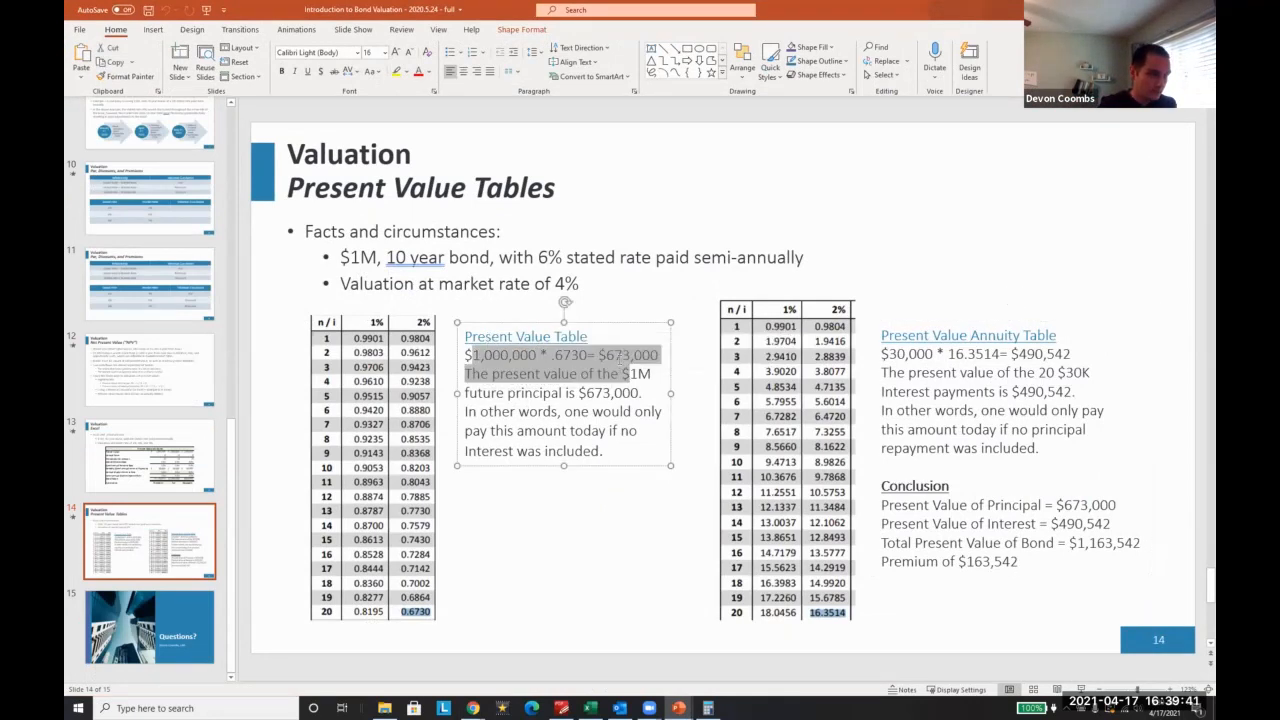
{"action": "left_click", "coordinate": [622, 355]}
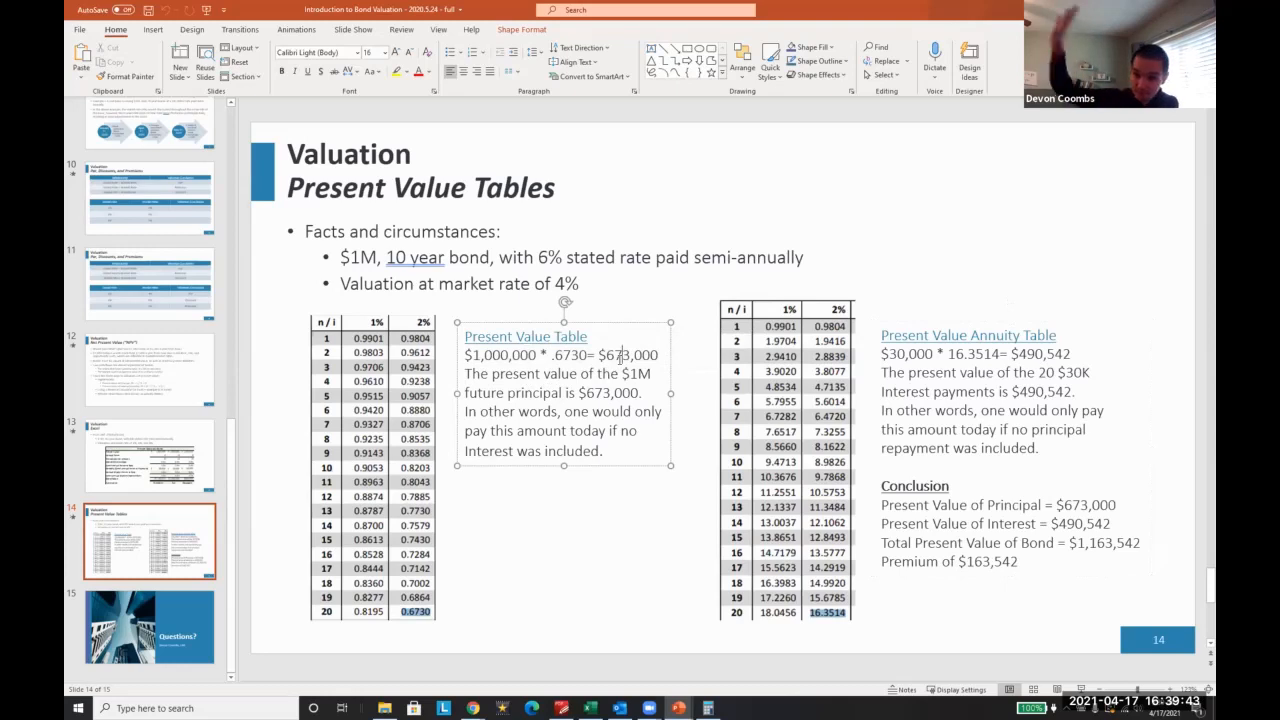